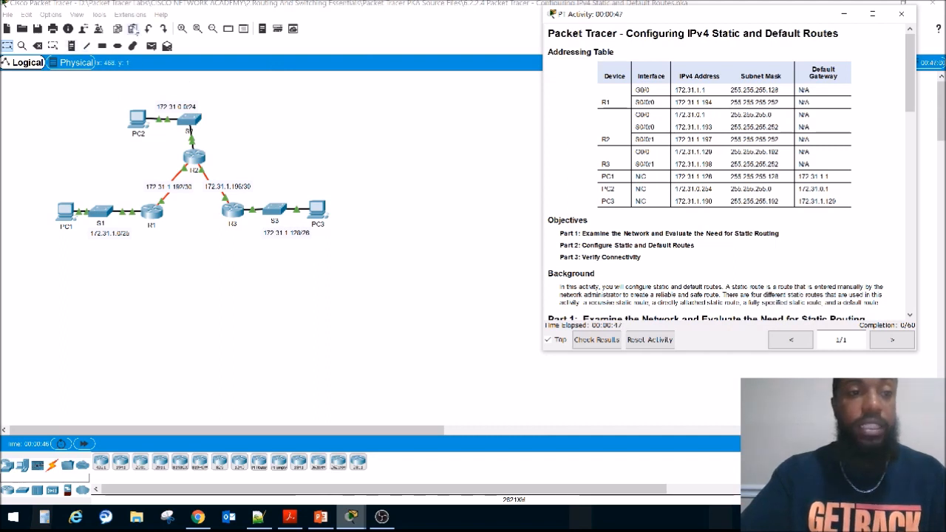
Step: Enlarge the topology diagram and examine the three LANs attached to R1, R2 and R3
{"action": "left_click", "coordinate": [182, 29]}
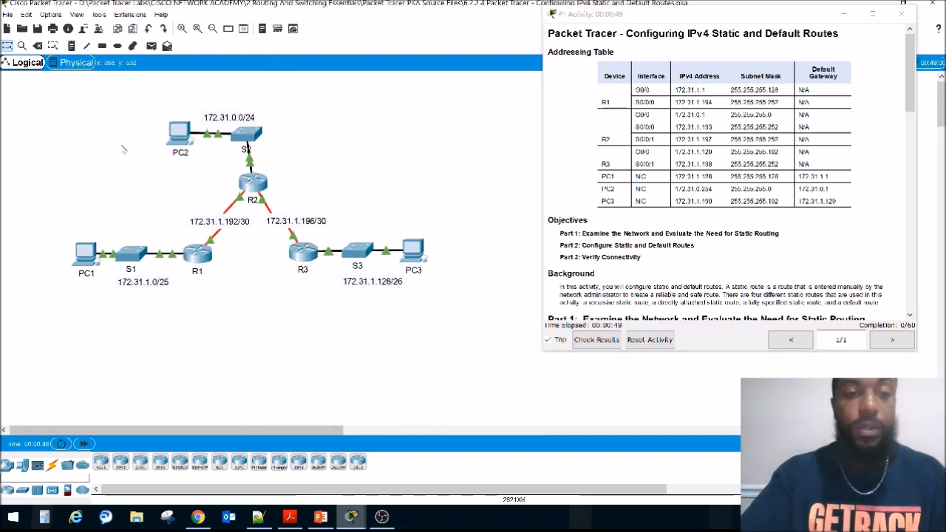
{"action": "left_click", "coordinate": [182, 29]}
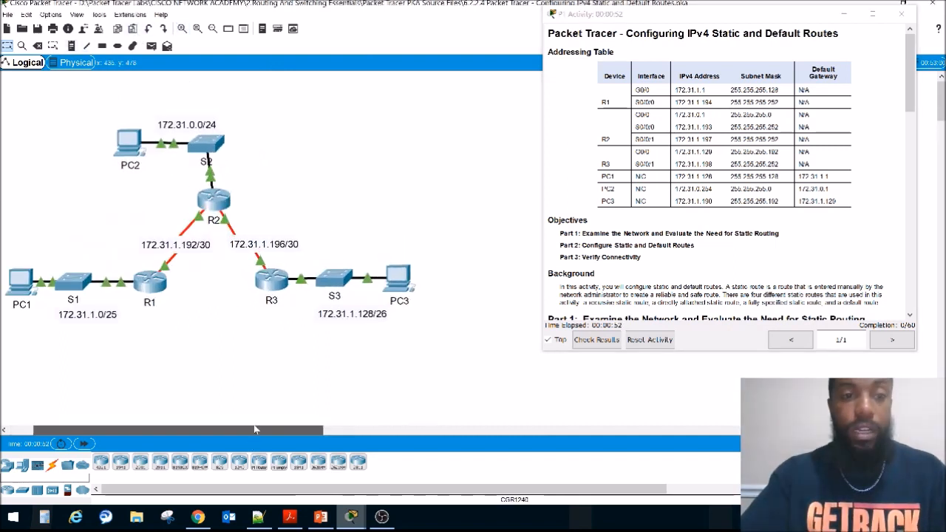
{"action": "left_click_drag", "start_coordinate": [256, 430], "coordinate": [249, 429]}
{"action": "left_click_drag", "start_coordinate": [87, 89], "coordinate": [362, 169]}
{"action": "left_click_drag", "start_coordinate": [30, 200], "coordinate": [147, 367]}
{"action": "left_click_drag", "start_coordinate": [474, 340], "coordinate": [349, 197]}
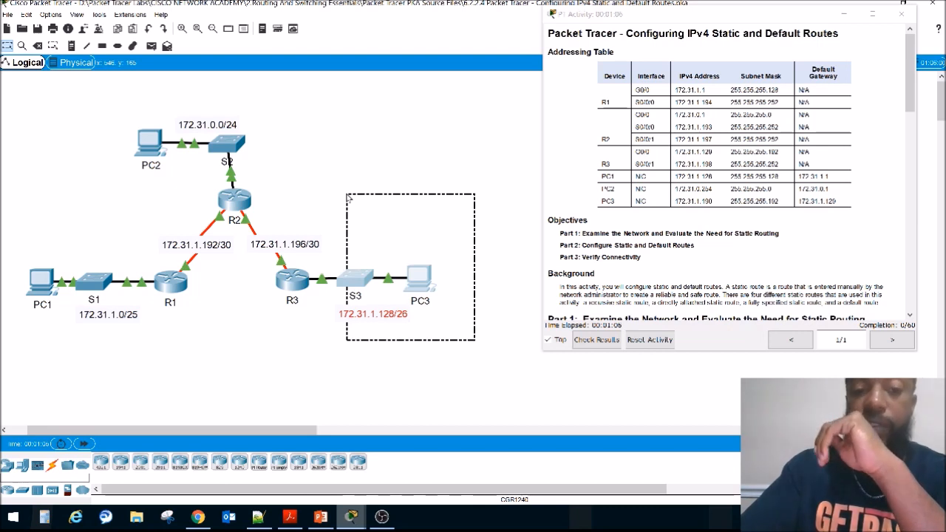
{"action": "left_click_drag", "start_coordinate": [348, 196], "coordinate": [348, 197]}
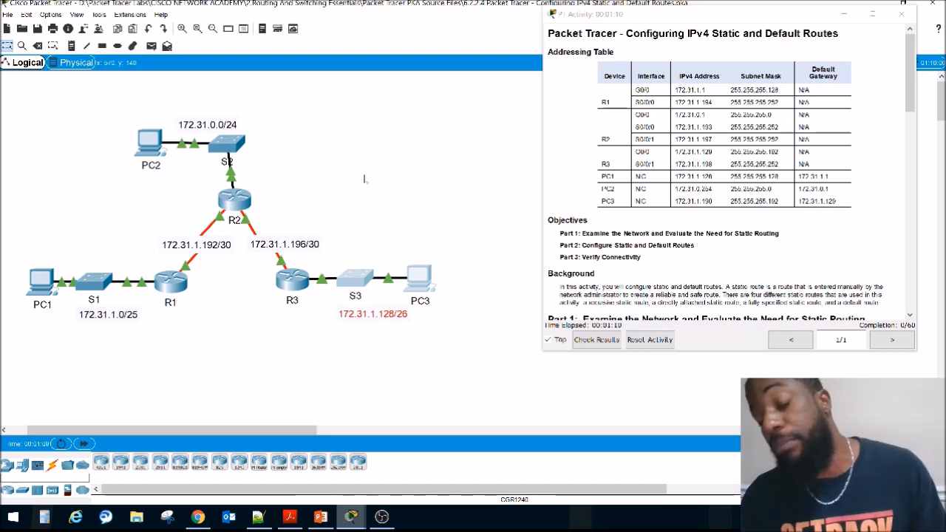
{"action": "left_click", "coordinate": [423, 180]}
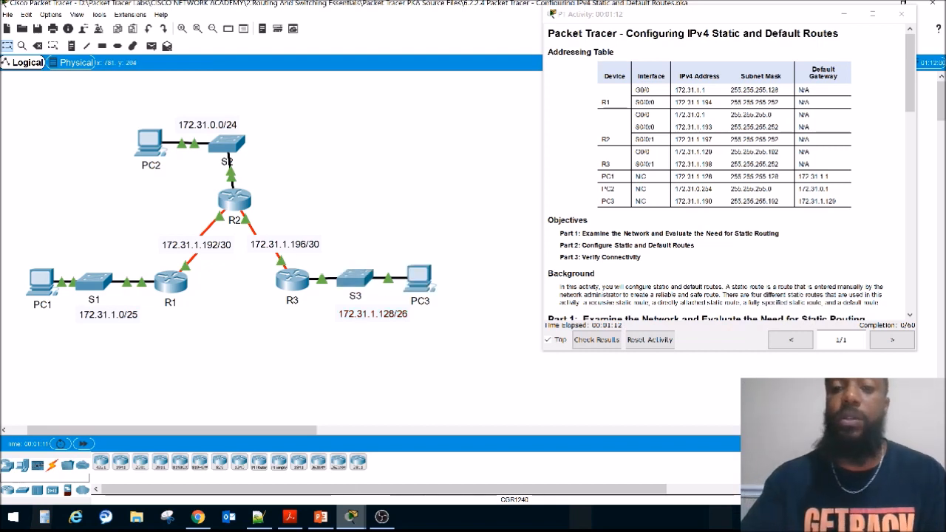
Step: Read the Part 1 questions and examine every LAN and serial network in the topology to determine the total number of networks
{"action": "scroll", "coordinate": [787, 233], "scroll_direction": "down", "scroll_amount": 3}
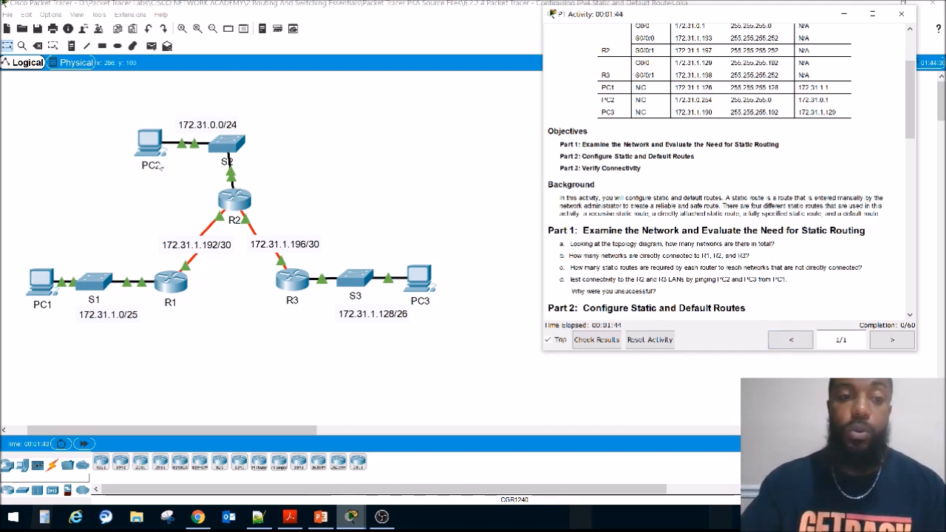
{"action": "left_click_drag", "start_coordinate": [86, 91], "coordinate": [321, 154]}
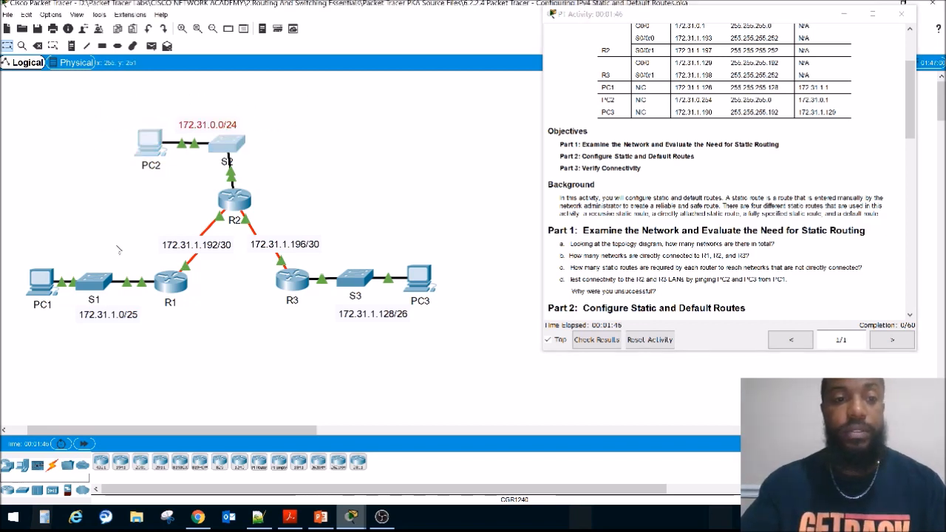
{"action": "left_click_drag", "start_coordinate": [46, 220], "coordinate": [105, 328]}
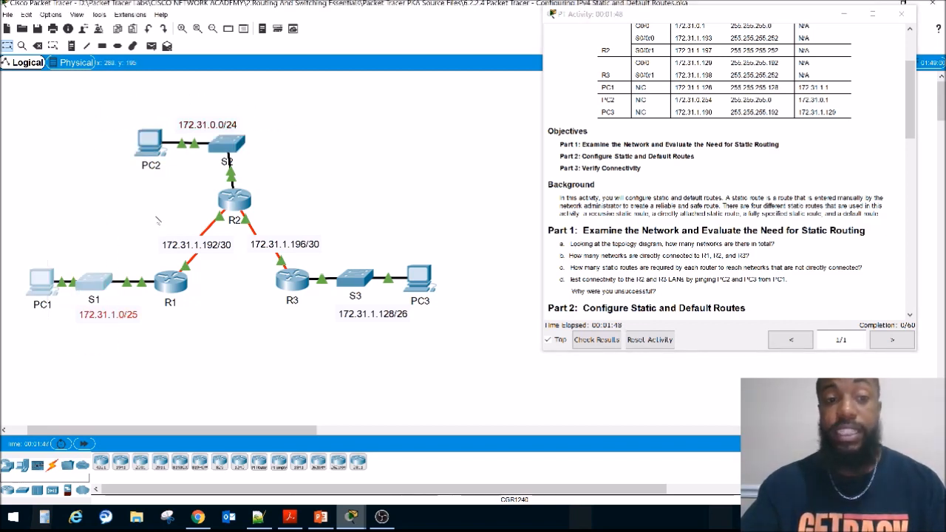
{"action": "left_click", "coordinate": [155, 216]}
{"action": "left_click_drag", "start_coordinate": [130, 95], "coordinate": [337, 167]}
{"action": "left_click_drag", "start_coordinate": [498, 288], "coordinate": [333, 376]}
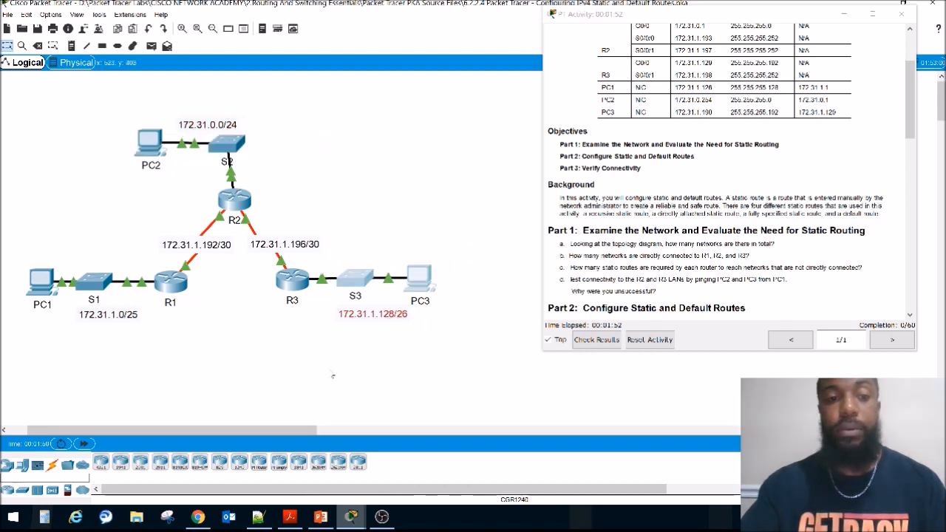
{"action": "left_click_drag", "start_coordinate": [37, 200], "coordinate": [88, 334]}
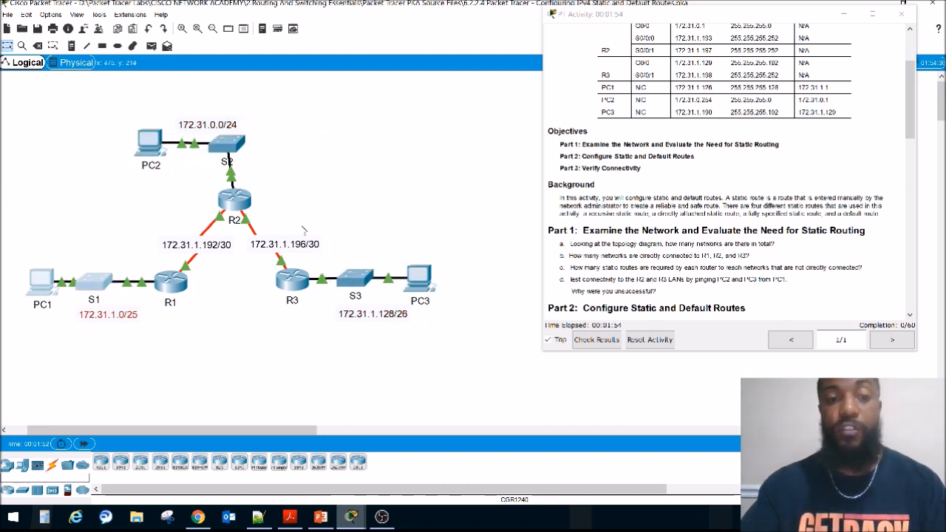
{"action": "left_click_drag", "start_coordinate": [316, 221], "coordinate": [259, 237]}
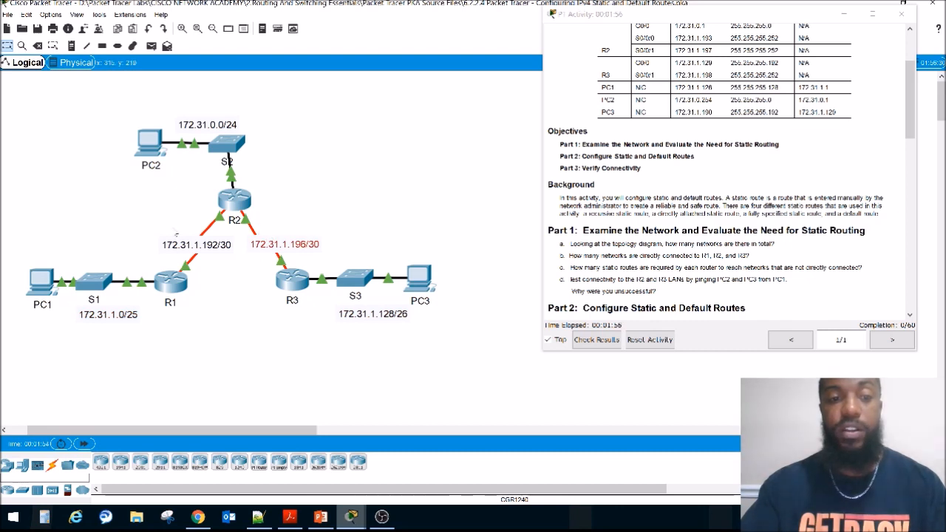
{"action": "left_click_drag", "start_coordinate": [158, 227], "coordinate": [222, 259]}
Step: Highlight question b and examine the LANs and serial links directly connected to R1, R2 and R3
{"action": "left_click", "coordinate": [828, 224]}
{"action": "left_click_drag", "start_coordinate": [574, 255], "coordinate": [748, 256]}
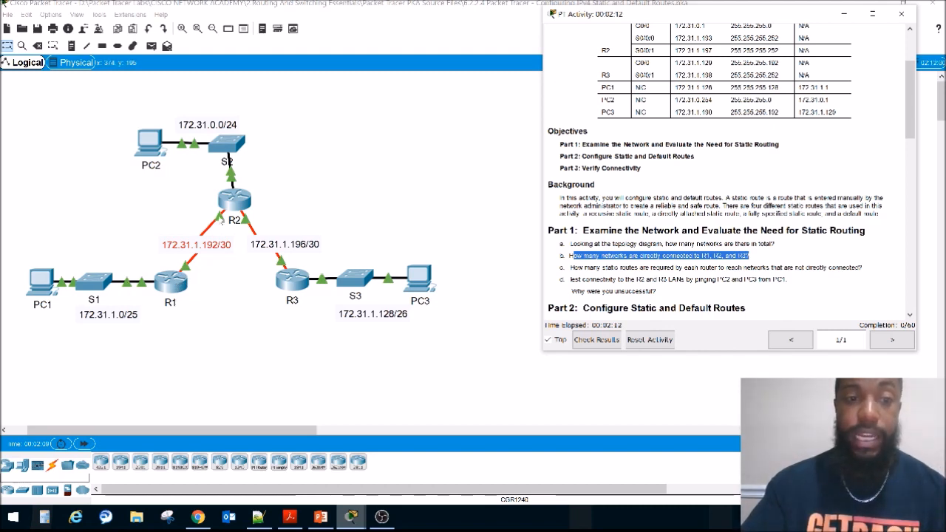
{"action": "left_click_drag", "start_coordinate": [59, 254], "coordinate": [157, 335]}
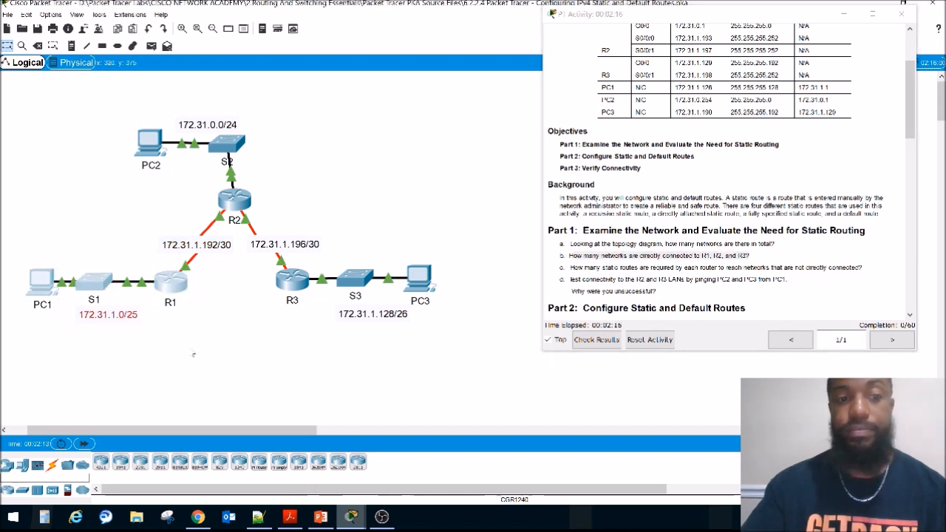
{"action": "left_click", "coordinate": [229, 354]}
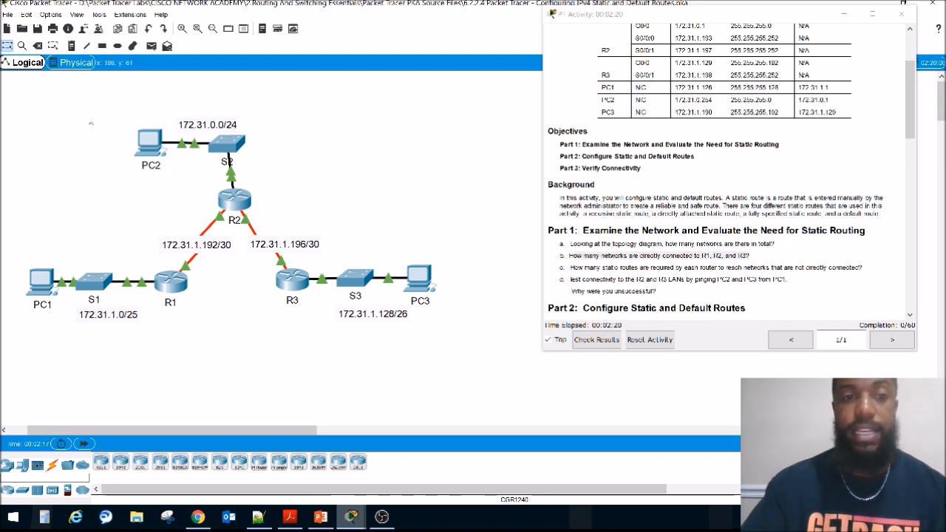
{"action": "left_click_drag", "start_coordinate": [82, 105], "coordinate": [328, 181]}
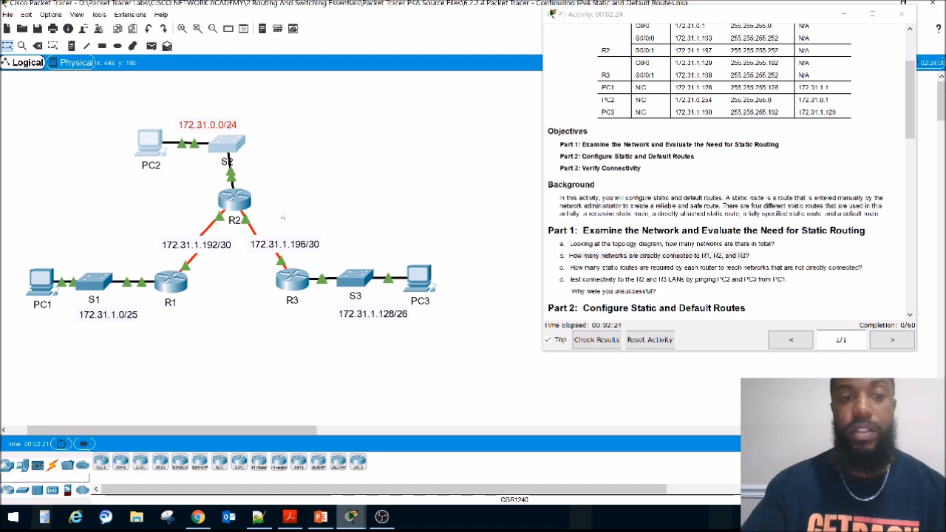
{"action": "left_click", "coordinate": [235, 209]}
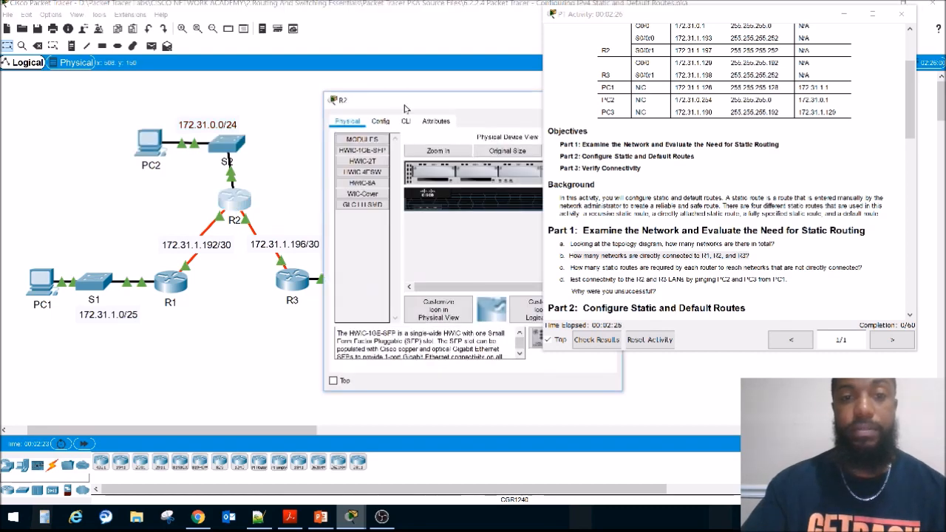
{"action": "left_click_drag", "start_coordinate": [404, 109], "coordinate": [186, 161]}
{"action": "left_click", "coordinate": [392, 156]}
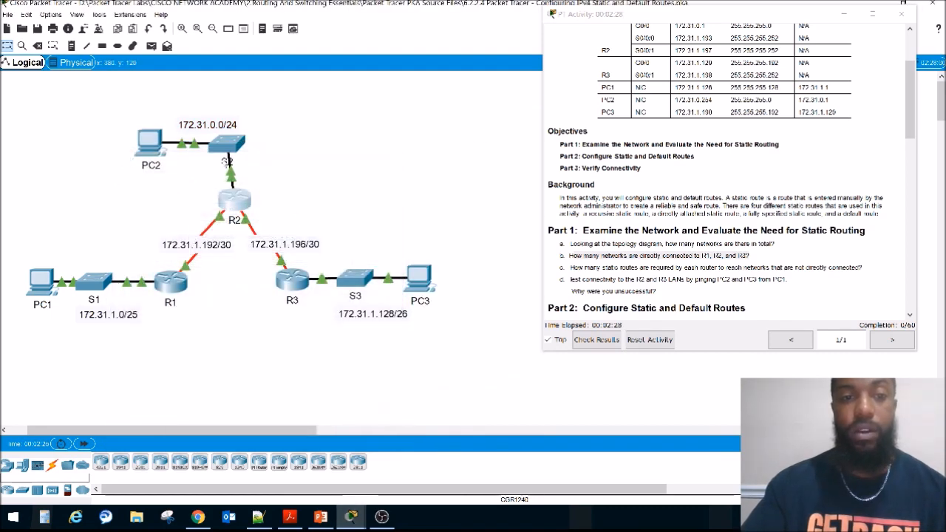
{"action": "left_click_drag", "start_coordinate": [317, 208], "coordinate": [236, 253]}
{"action": "left_click_drag", "start_coordinate": [169, 212], "coordinate": [228, 252]}
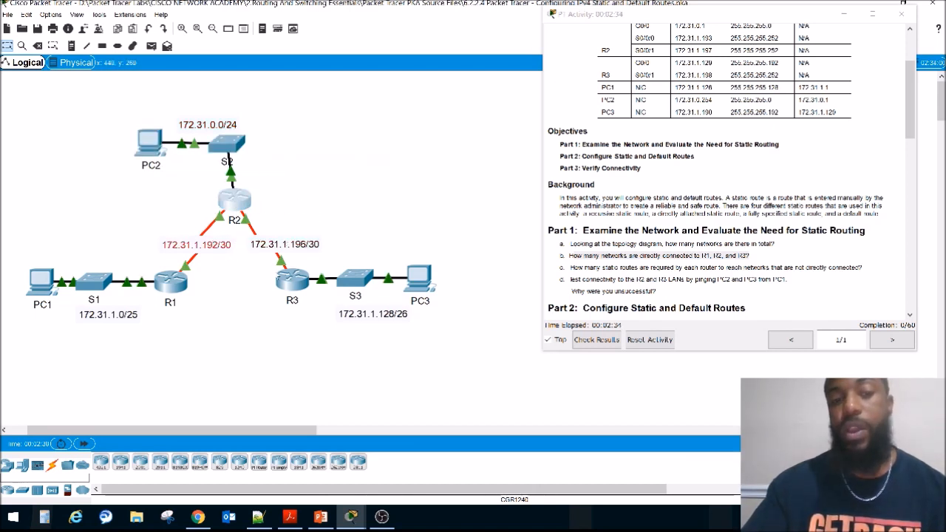
{"action": "left_click", "coordinate": [332, 264]}
{"action": "left_click_drag", "start_coordinate": [329, 260], "coordinate": [238, 250]}
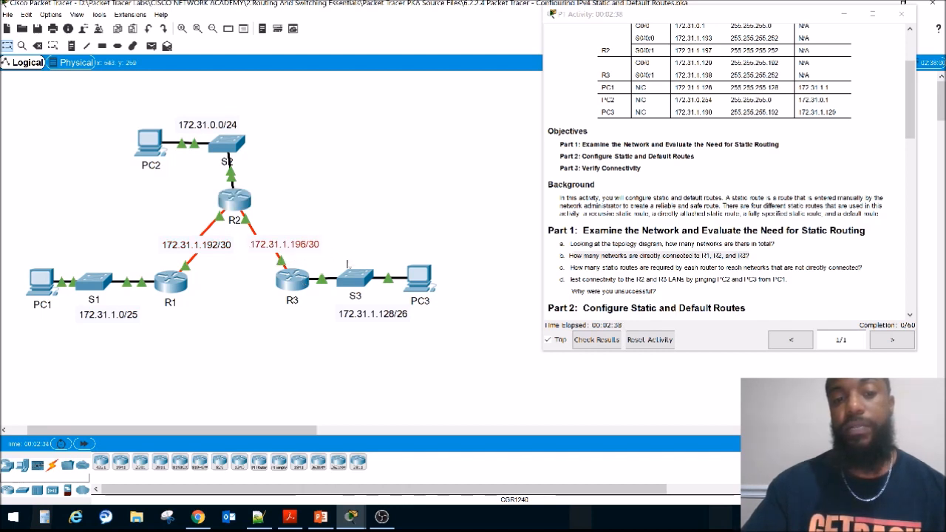
{"action": "left_click_drag", "start_coordinate": [470, 247], "coordinate": [337, 342]}
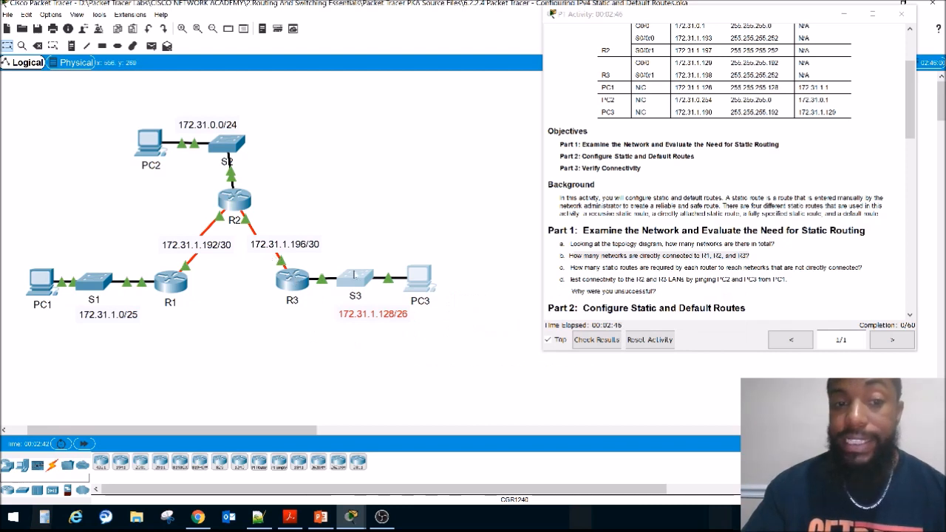
{"action": "mouse_move", "coordinate": [303, 283]}
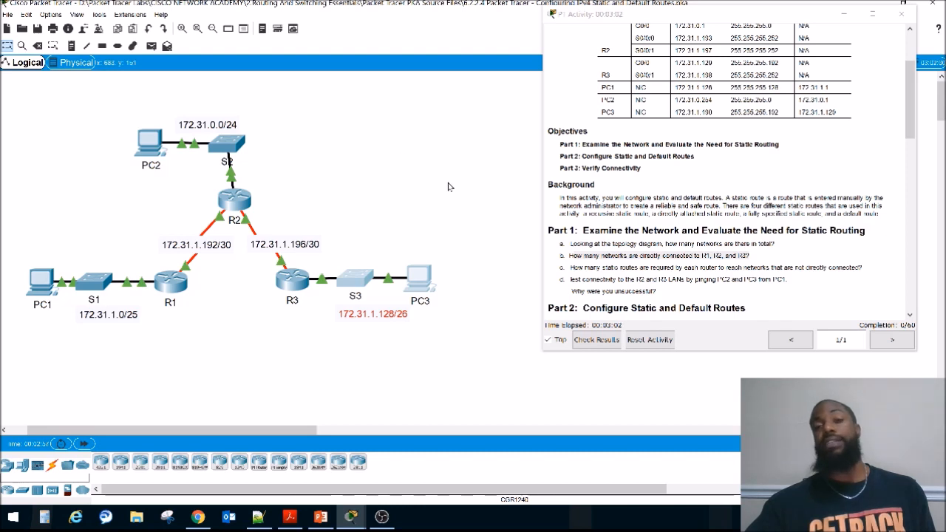
Step: Highlight question c and examine which remote LANs R1, R2 and R3 each need static routes to reach
{"action": "left_click_drag", "start_coordinate": [570, 268], "coordinate": [802, 267]}
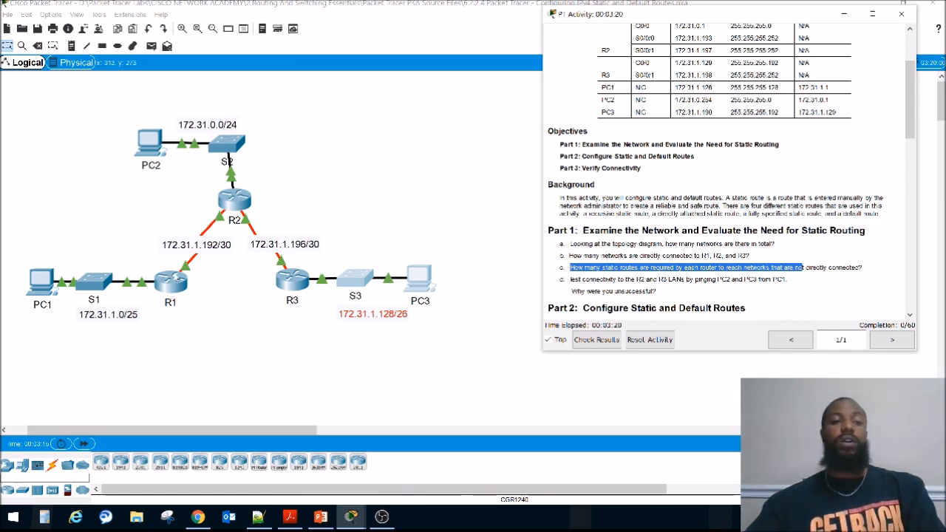
{"action": "left_click_drag", "start_coordinate": [256, 166], "coordinate": [178, 117]}
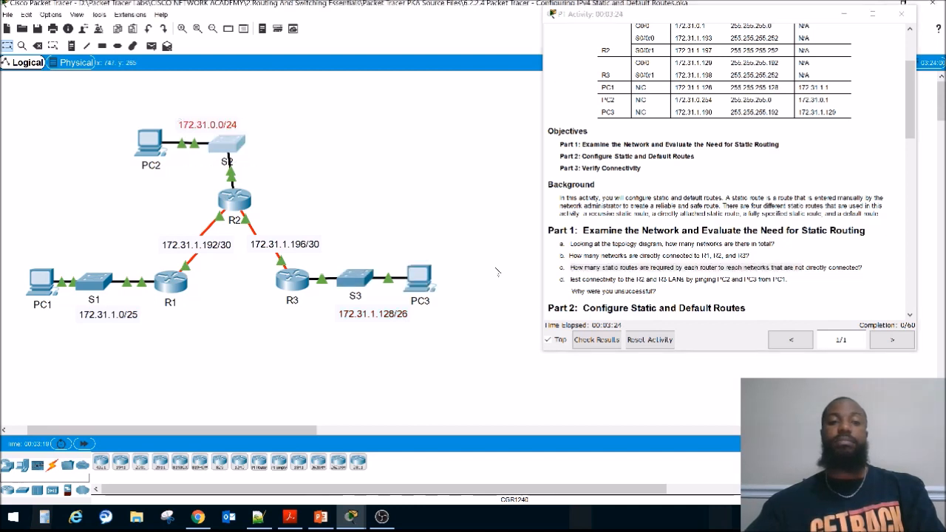
{"action": "left_click_drag", "start_coordinate": [488, 248], "coordinate": [333, 320]}
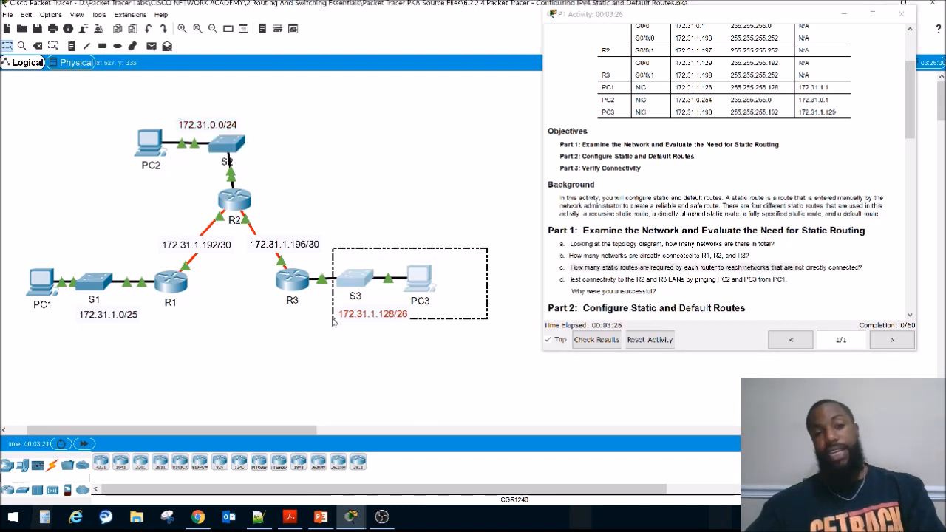
{"action": "left_click", "coordinate": [281, 221]}
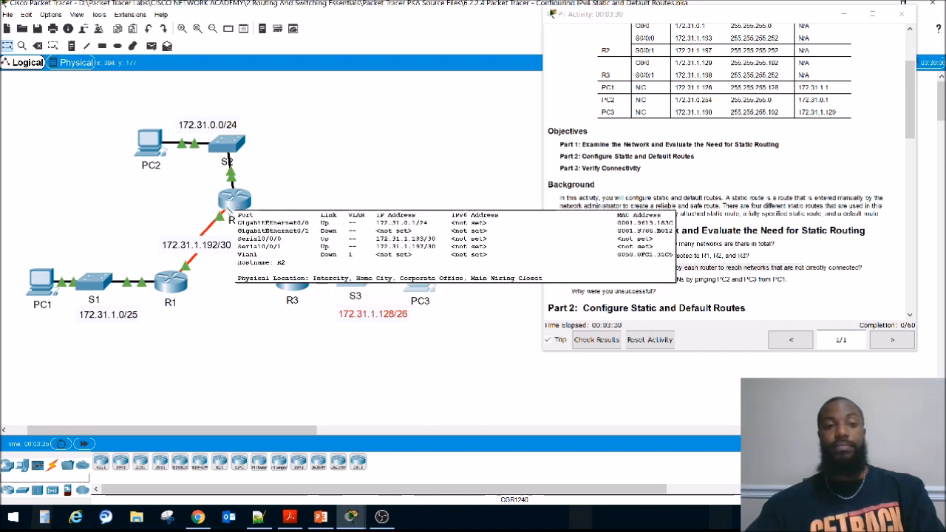
{"action": "left_click_drag", "start_coordinate": [6, 235], "coordinate": [91, 329]}
{"action": "left_click", "coordinate": [94, 336]}
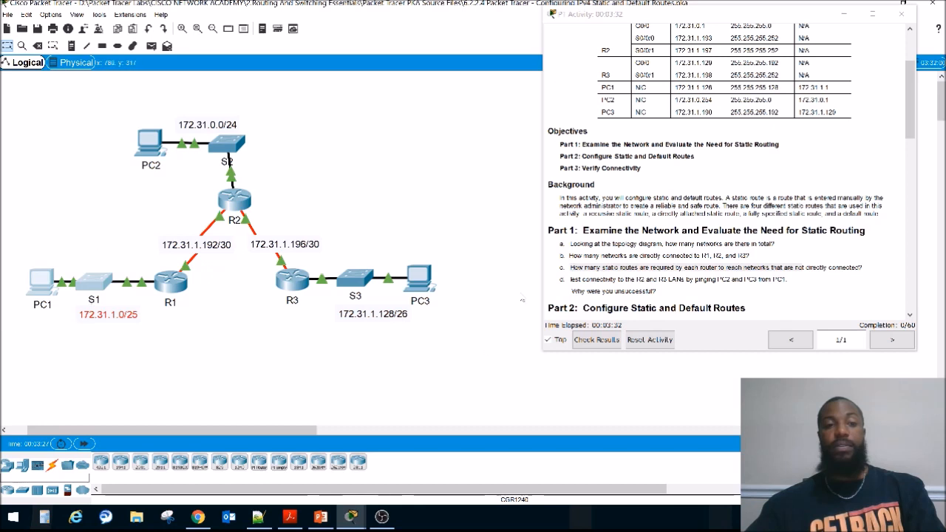
{"action": "left_click_drag", "start_coordinate": [466, 241], "coordinate": [377, 342]}
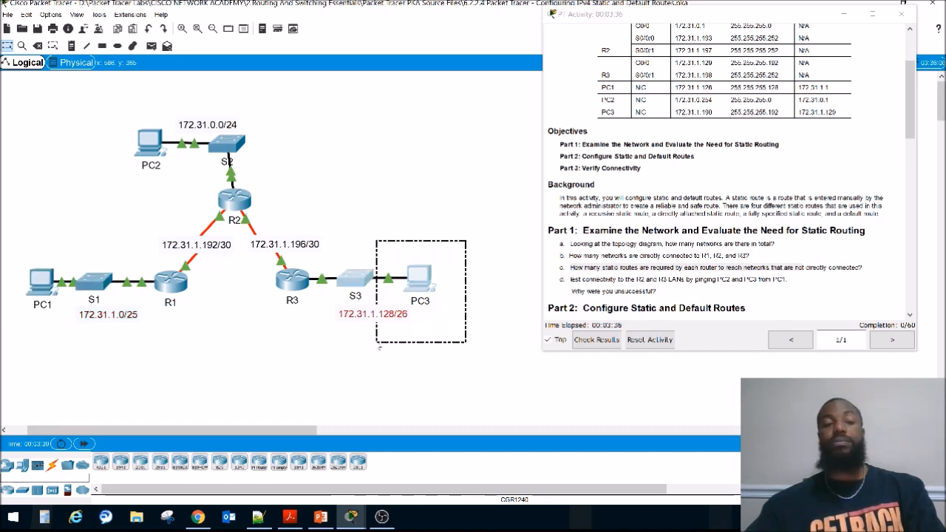
{"action": "left_click", "coordinate": [378, 348]}
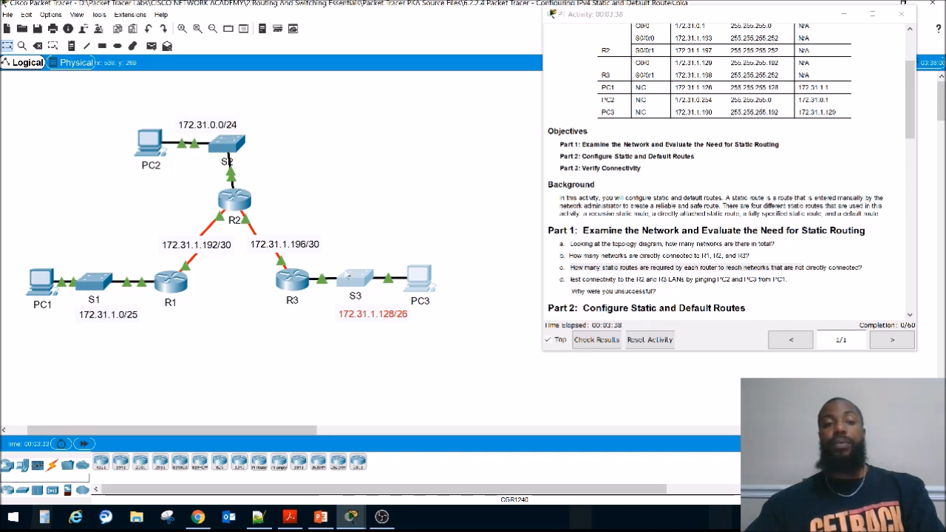
{"action": "left_click_drag", "start_coordinate": [288, 151], "coordinate": [93, 121]}
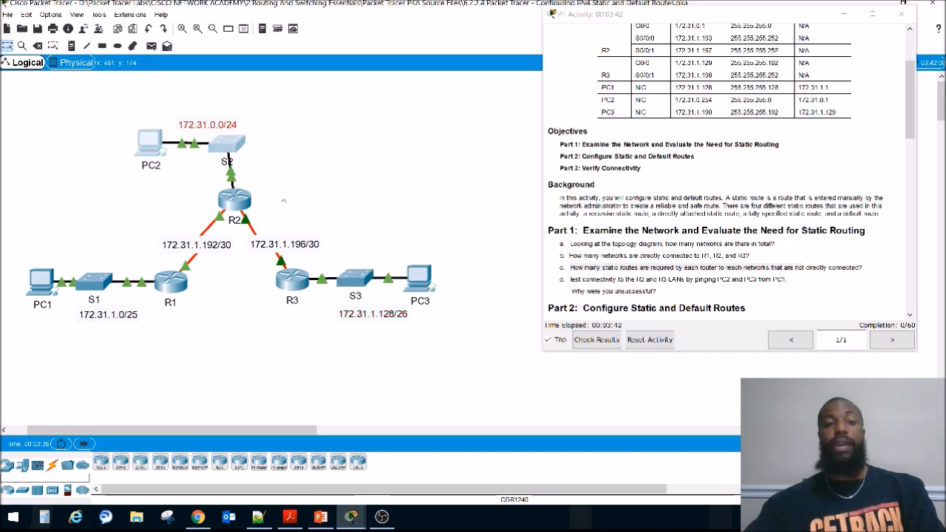
{"action": "left_click_drag", "start_coordinate": [284, 176], "coordinate": [94, 126]}
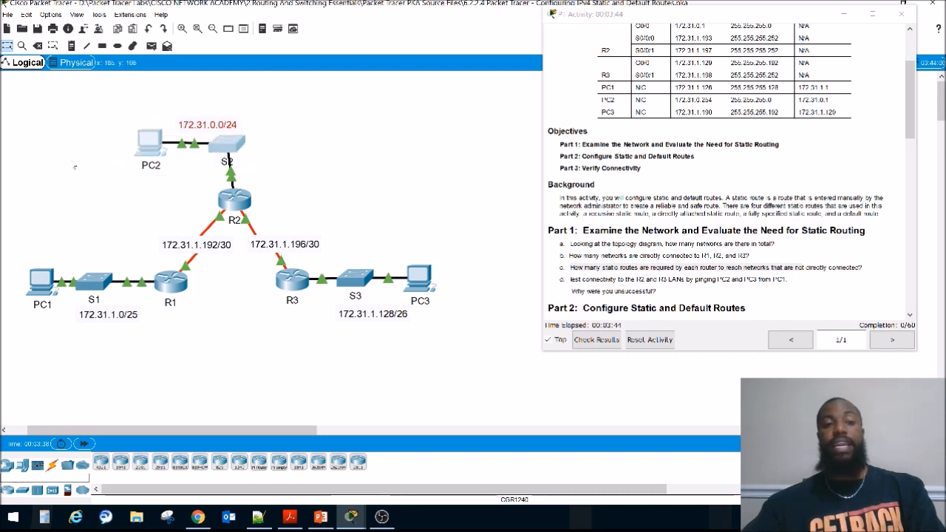
{"action": "left_click_drag", "start_coordinate": [26, 242], "coordinate": [135, 353]}
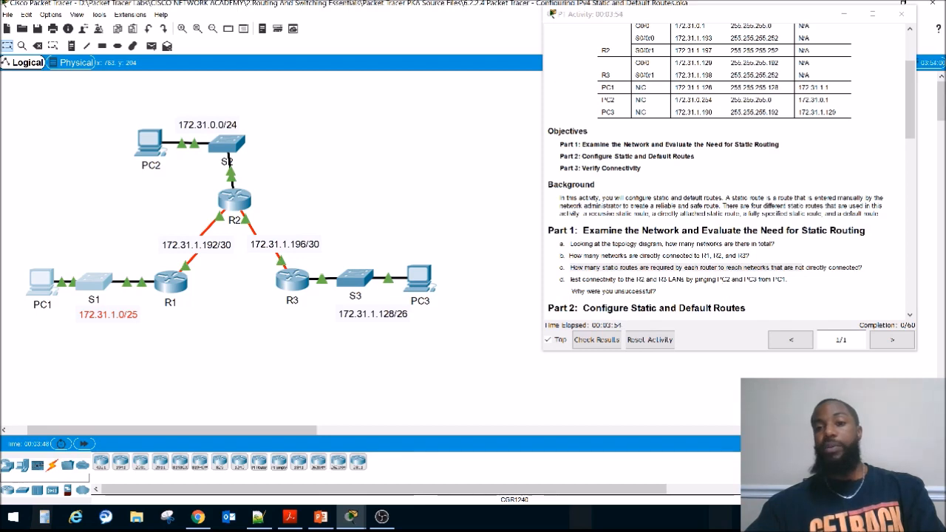
Step: Open PC1's Command Prompt in a window placed clear of the activity instructions
{"action": "left_click", "coordinate": [42, 283]}
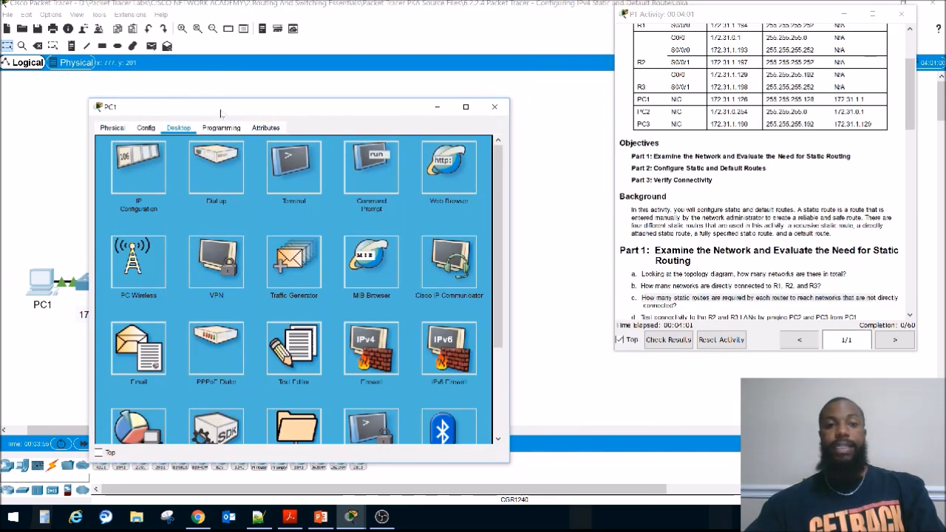
{"action": "left_click_drag", "start_coordinate": [221, 113], "coordinate": [179, 94]}
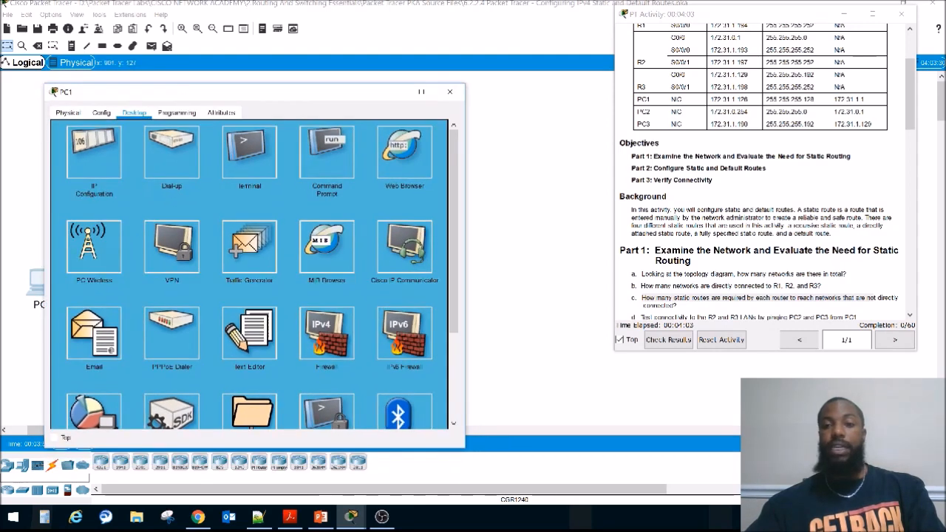
{"action": "left_click", "coordinate": [766, 209]}
{"action": "scroll", "coordinate": [766, 210], "scroll_direction": "down", "scroll_amount": 5}
{"action": "scroll", "coordinate": [766, 210], "scroll_direction": "up", "scroll_amount": 5}
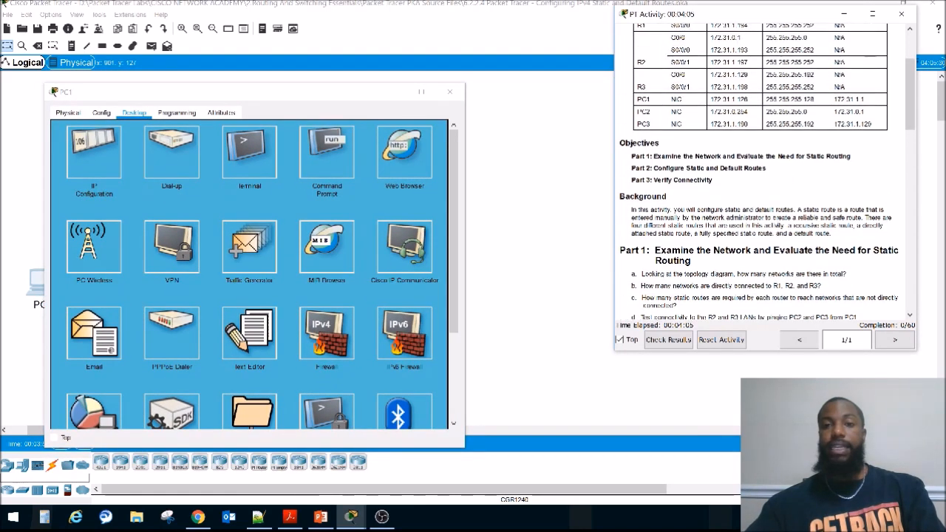
{"action": "left_click", "coordinate": [322, 153]}
{"action": "key", "text": "Return"}
{"action": "key", "text": "Return"}
{"action": "key", "text": "Return"}
{"action": "key", "text": "Return"}
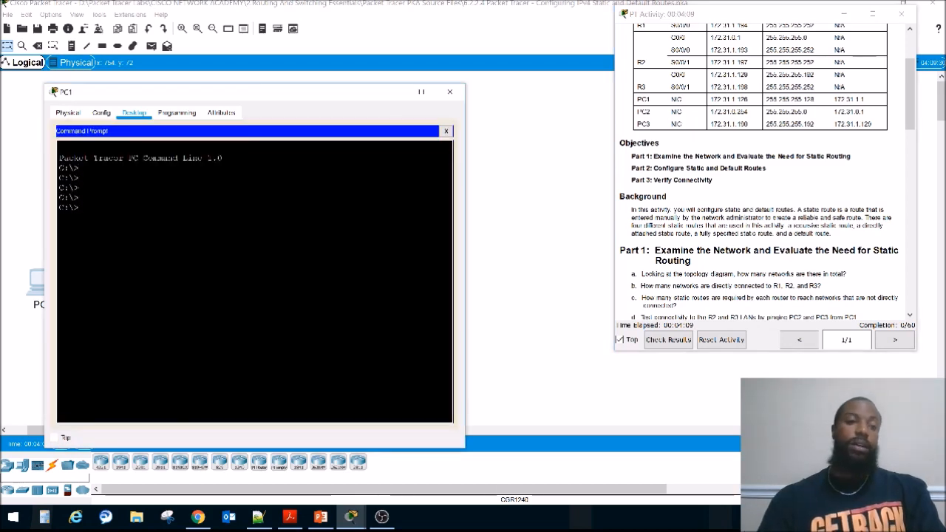
Step: Ping PC3 at 172.31.1.190 from PC1
{"action": "type", "text": "ping"}
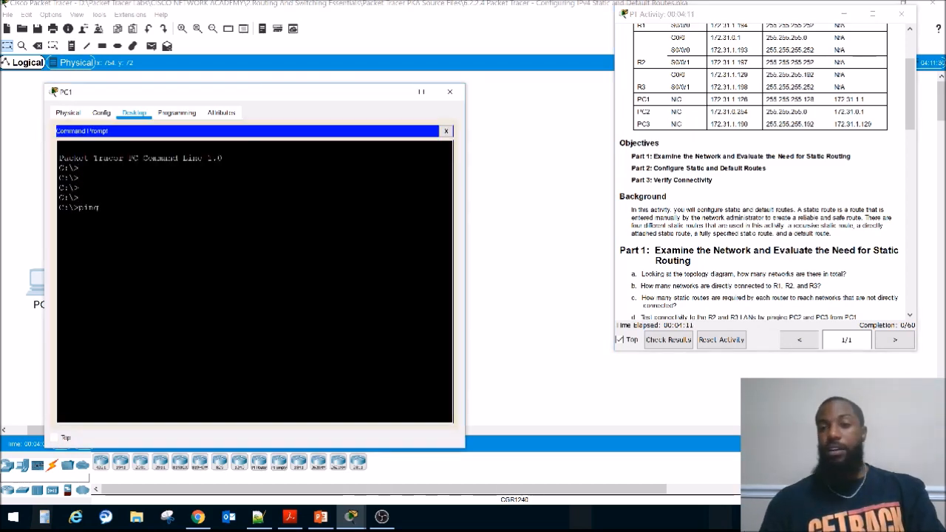
{"action": "type", "text": " 17"}
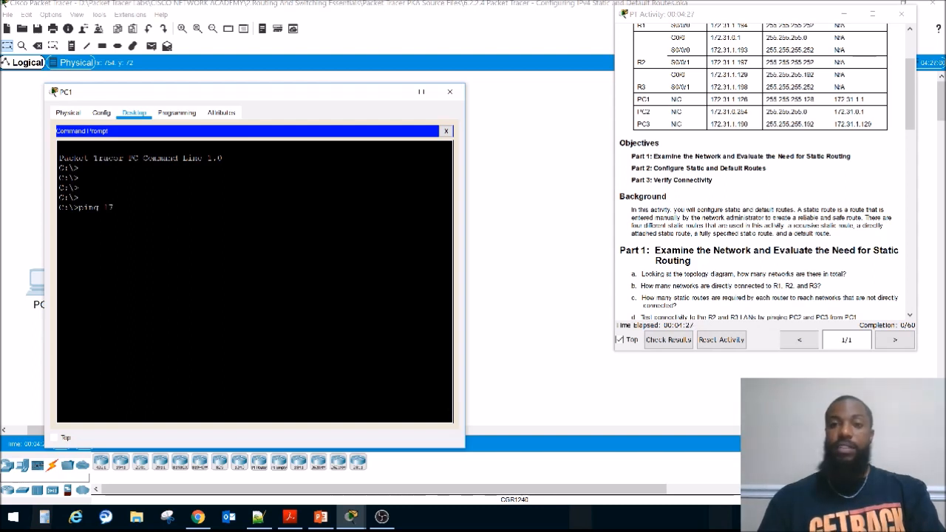
{"action": "type", "text": "2.31"}
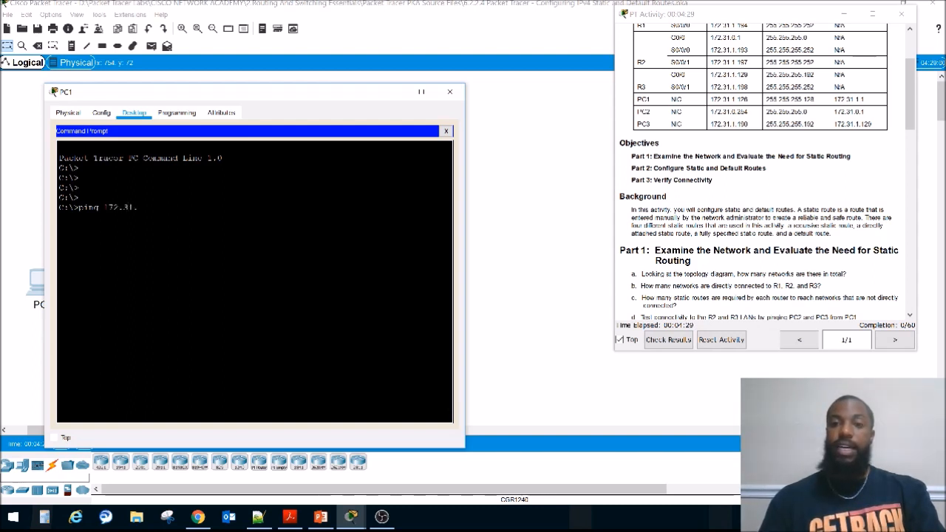
{"action": "type", "text": ".1.190"}
{"action": "key", "text": "Return"}
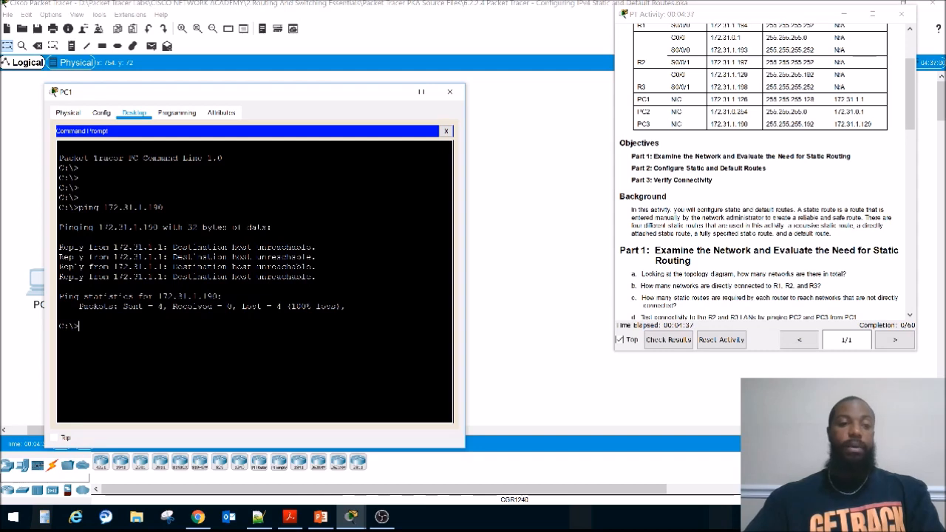
Step: Compare the address that sent the ping replies with R1's G0/0 entry in the addressing table, and close PC1's window
{"action": "left_click_drag", "start_coordinate": [113, 276], "coordinate": [164, 276]}
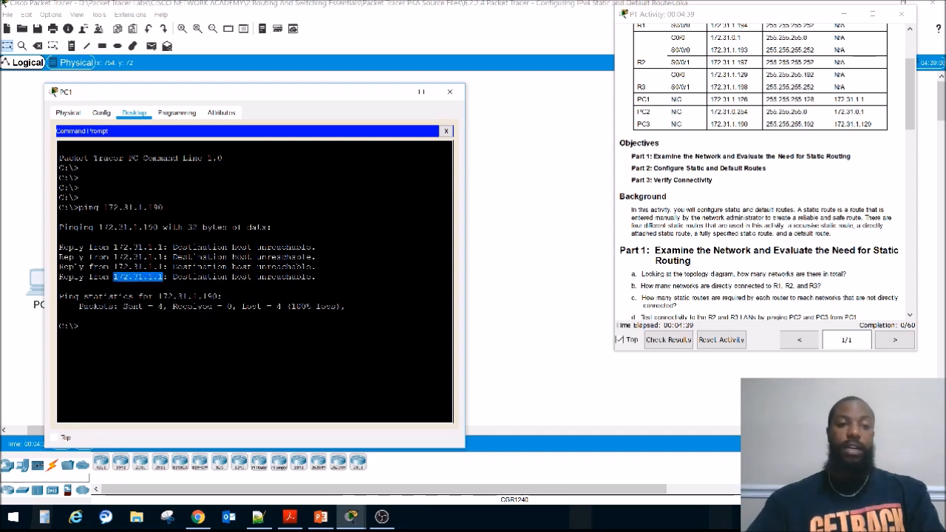
{"action": "left_click_drag", "start_coordinate": [349, 97], "coordinate": [356, 354]}
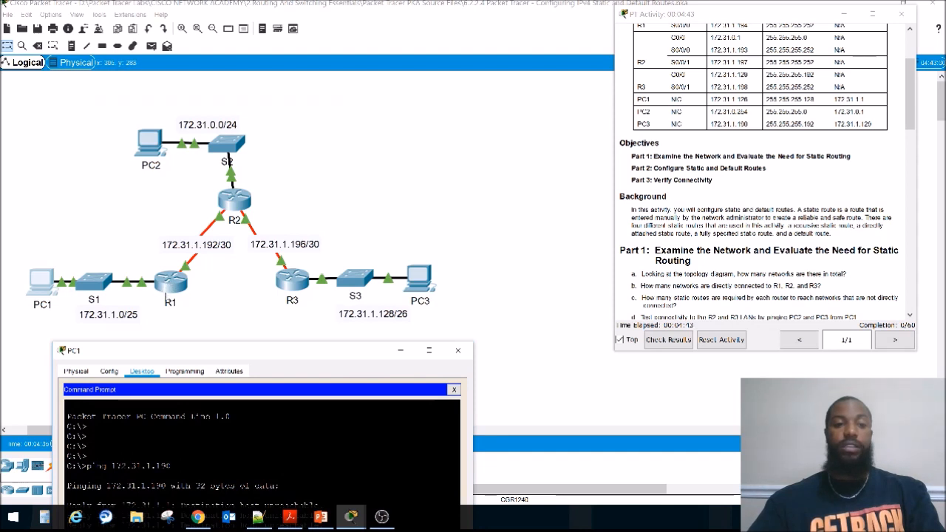
{"action": "scroll", "coordinate": [759, 101], "scroll_direction": "up", "scroll_amount": 3}
{"action": "left_click_drag", "start_coordinate": [753, 61], "coordinate": [712, 58]}
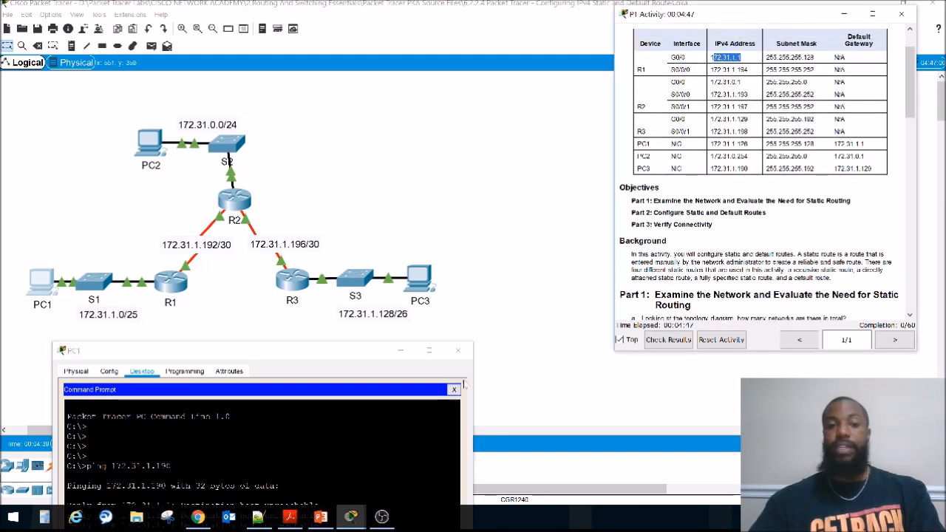
{"action": "left_click", "coordinate": [458, 349]}
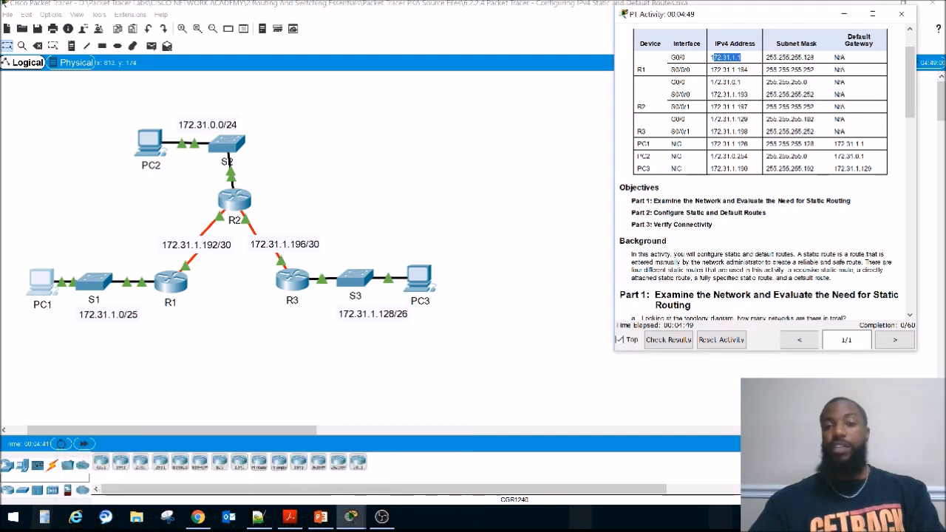
Step: Highlight the Part 1 question "Why were you unsuccessful?" and bring the Part 2 Step 1 instructions into view
{"action": "scroll", "coordinate": [762, 177], "scroll_direction": "down", "scroll_amount": 5}
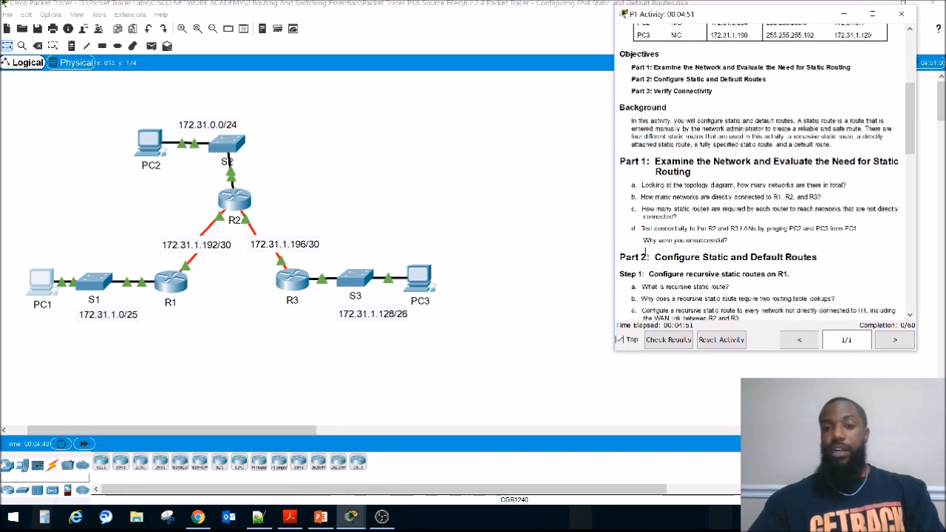
{"action": "left_click_drag", "start_coordinate": [643, 240], "coordinate": [728, 241]}
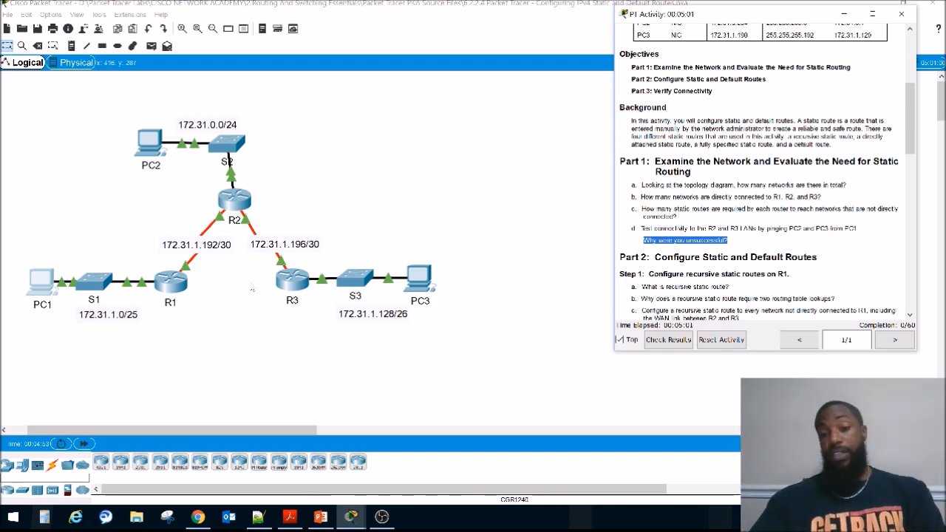
{"action": "left_click", "coordinate": [720, 214]}
{"action": "scroll", "coordinate": [719, 213], "scroll_direction": "down", "scroll_amount": 1}
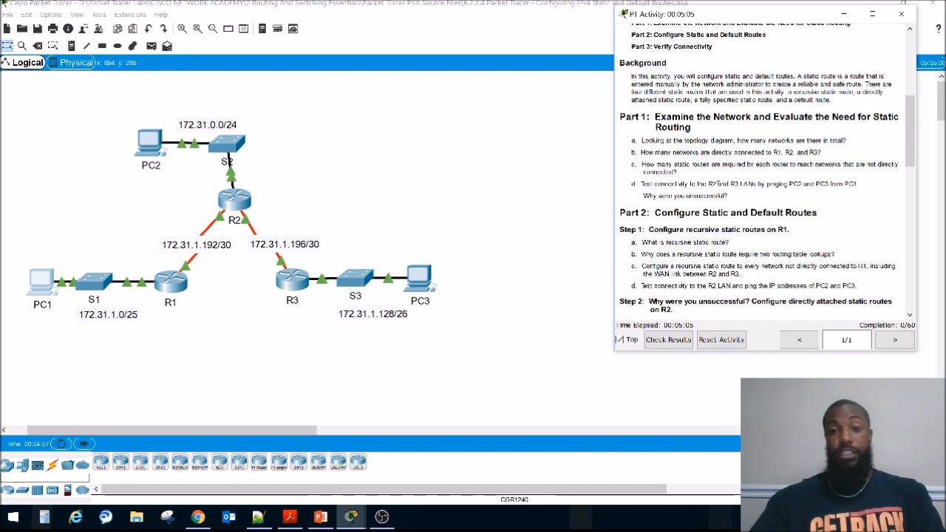
Step: Open R1's command line in a widened window and enter privileged EXEC mode with enable
{"action": "left_click", "coordinate": [176, 287]}
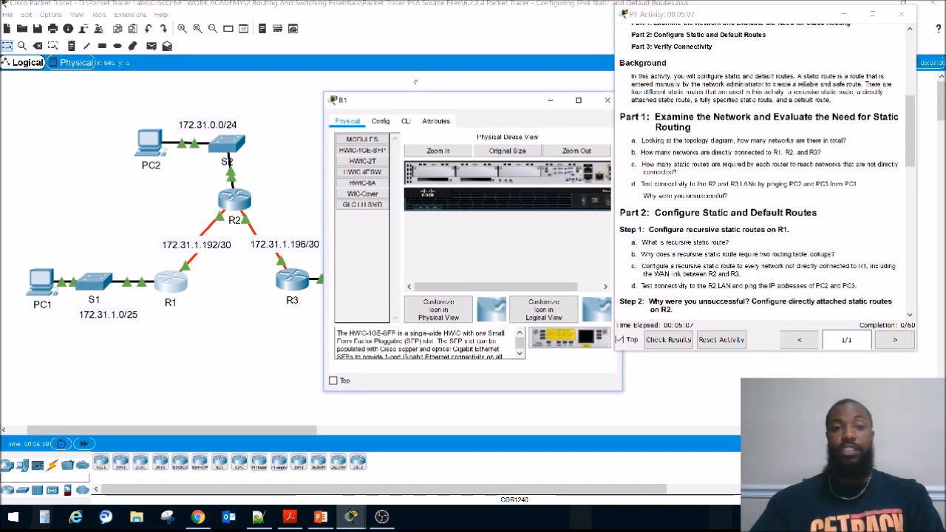
{"action": "left_click_drag", "start_coordinate": [414, 100], "coordinate": [242, 132]}
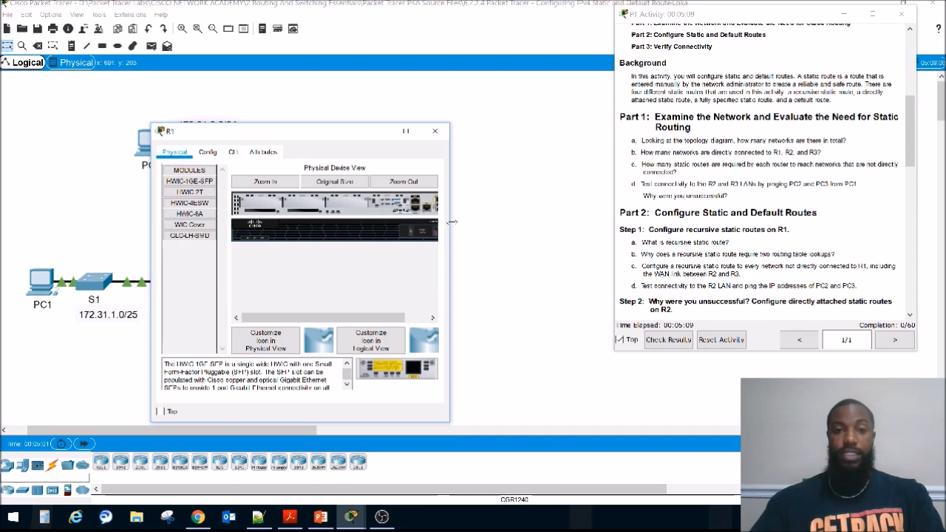
{"action": "left_click_drag", "start_coordinate": [452, 222], "coordinate": [561, 223]}
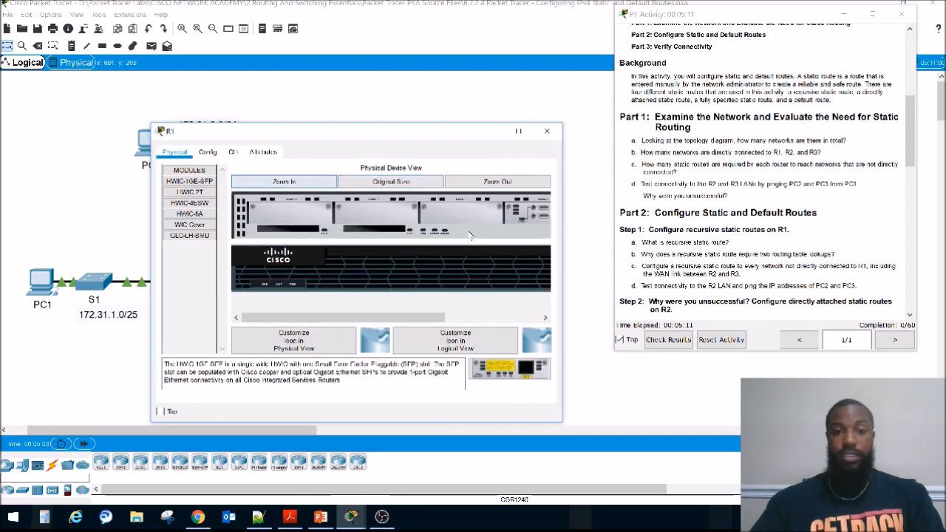
{"action": "left_click_drag", "start_coordinate": [372, 316], "coordinate": [281, 267]}
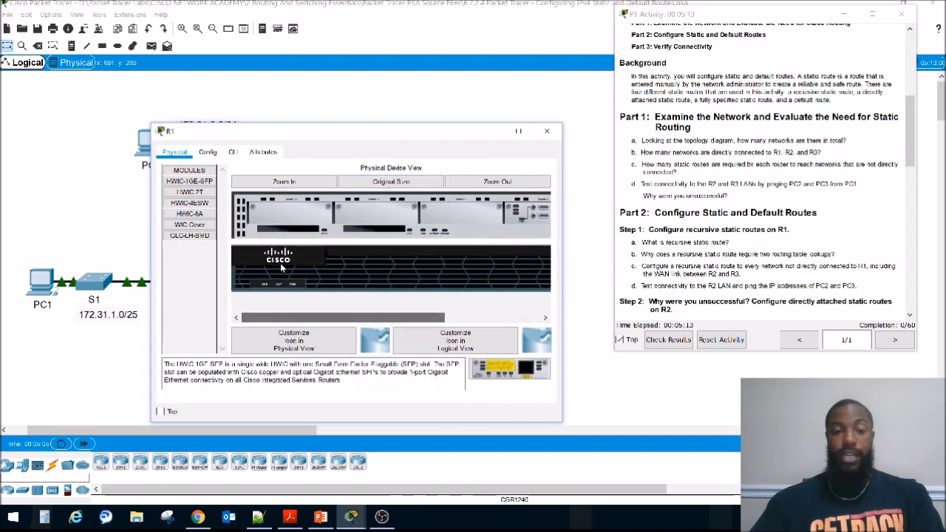
{"action": "left_click_drag", "start_coordinate": [151, 310], "coordinate": [104, 310]}
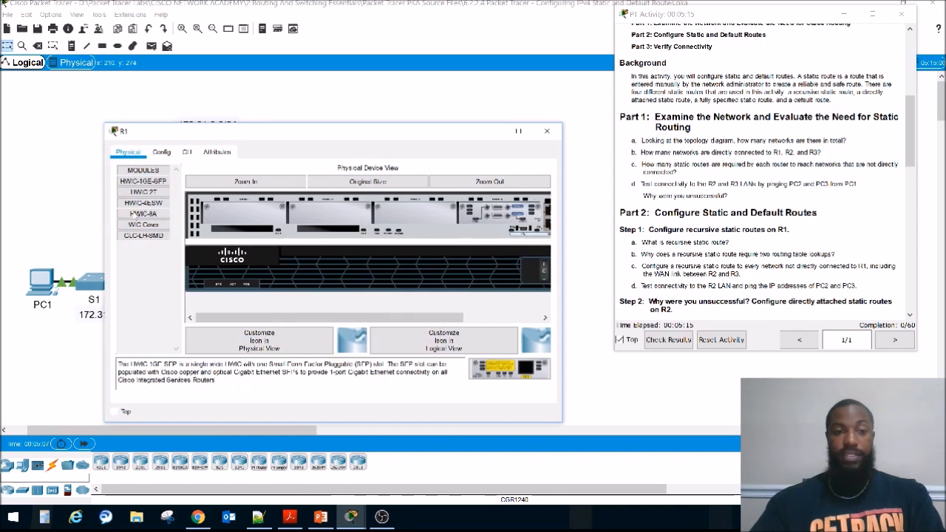
{"action": "left_click", "coordinate": [187, 152]}
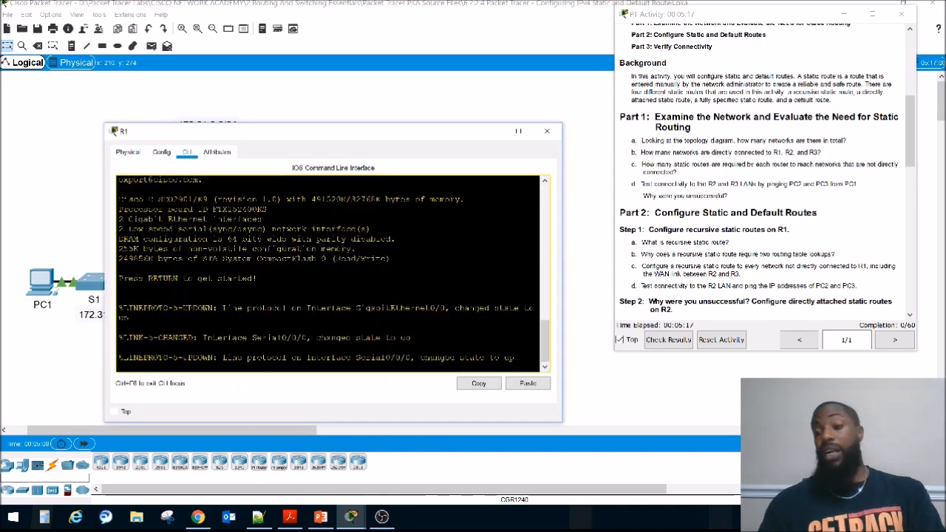
{"action": "key", "text": "Return"}
{"action": "key", "text": "Return"}
{"action": "key", "text": "Return"}
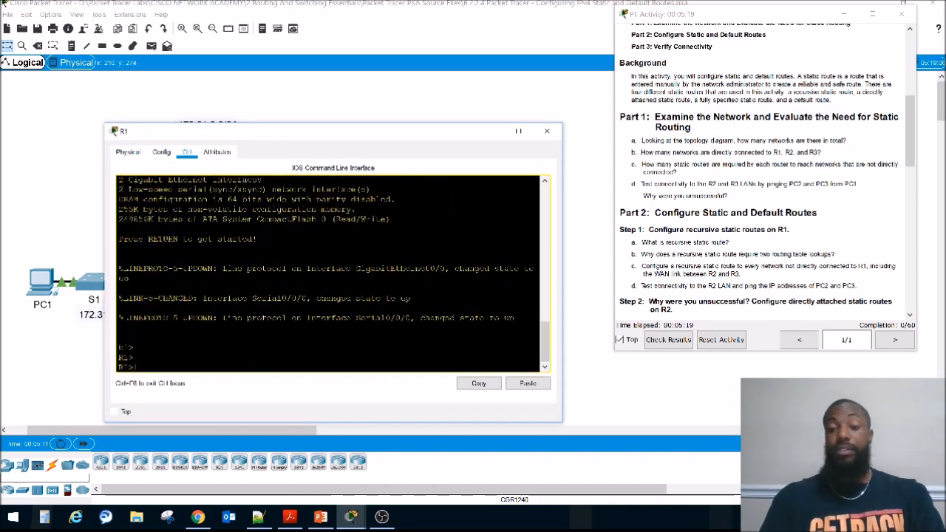
{"action": "type", "text": "ena"}
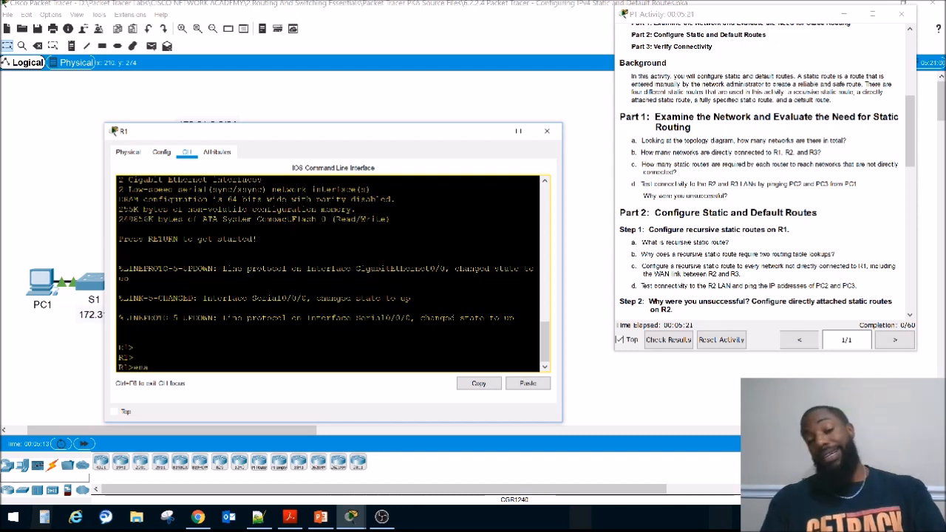
{"action": "key", "text": "Tab"}
{"action": "key", "text": "Return"}
{"action": "type", "text": "conf"}
{"action": "key", "text": "Tab"}
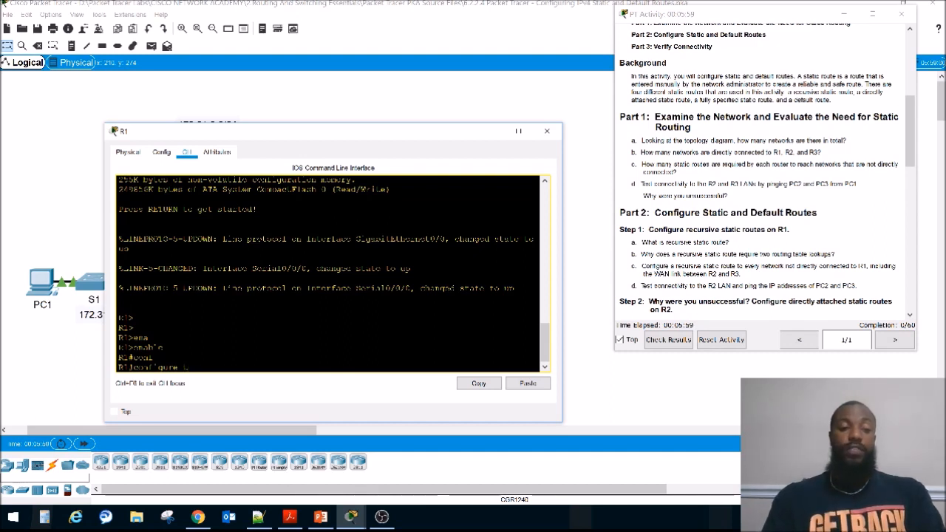
{"action": "key", "text": "BackSpace"}
{"action": "key", "text": "BackSpace"}
{"action": "key", "text": "BackSpace"}
{"action": "key", "text": "BackSpace"}
{"action": "key", "text": "BackSpace"}
{"action": "key", "text": "BackSpace"}
{"action": "key", "text": "BackSpace"}
{"action": "key", "text": "BackSpace"}
{"action": "key", "text": "BackSpace"}
{"action": "key", "text": "BackSpace"}
{"action": "key", "text": "BackSpace"}
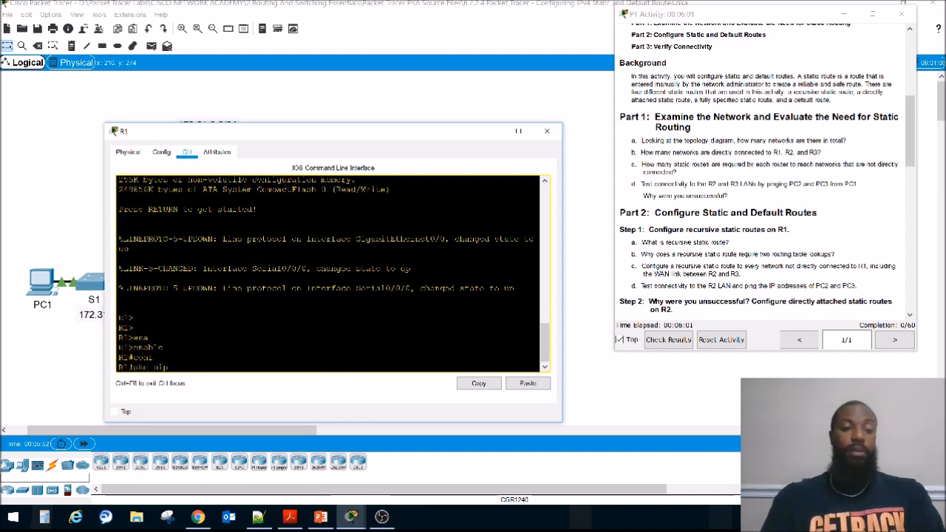
Step: Run sho ip route on R1, enlarge the window and highlight the 172.31.1.0/25 network entry
{"action": "type", "text": "sho ip route"}
{"action": "key", "text": "Return"}
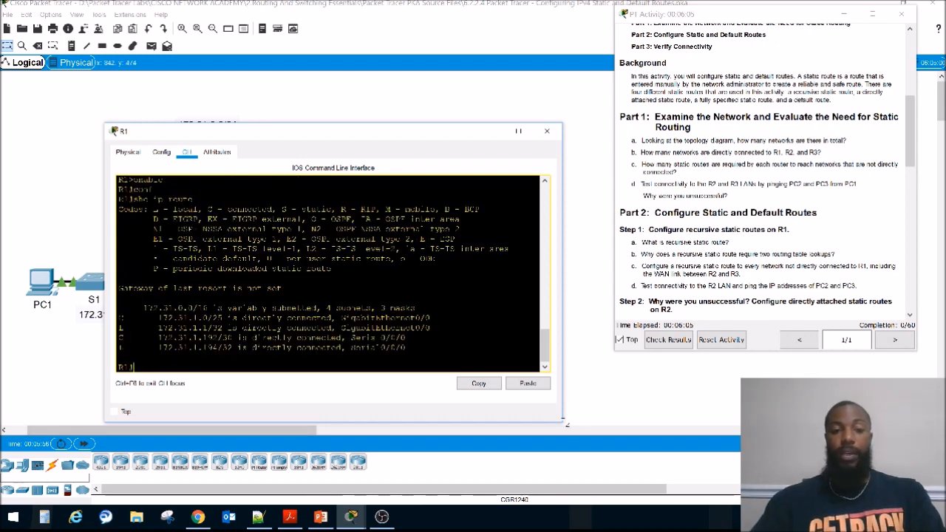
{"action": "left_click_drag", "start_coordinate": [566, 424], "coordinate": [599, 441]}
{"action": "left_click_drag", "start_coordinate": [153, 334], "coordinate": [207, 334]}
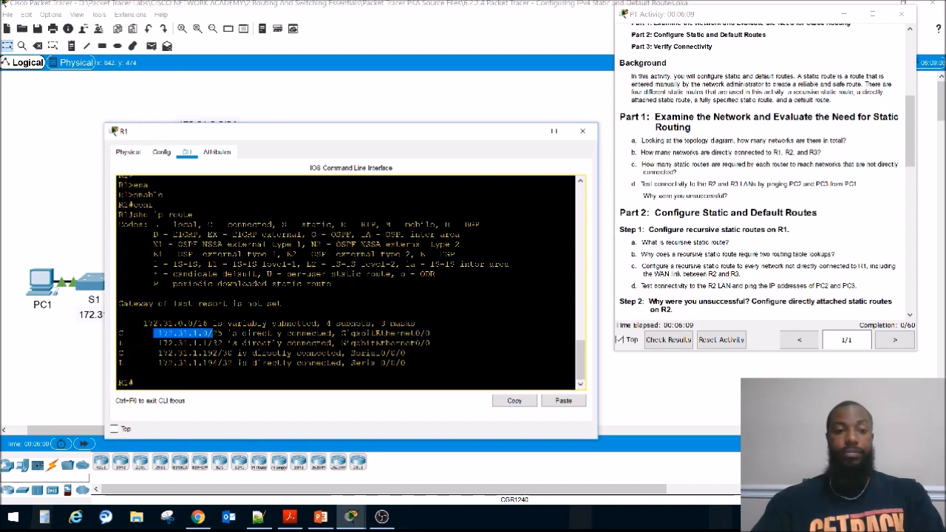
Step: Examine R1's connected and local routes, highlight the 172.31.1.192/30 entry and compare the routes with the topology around R1
{"action": "left_click_drag", "start_coordinate": [282, 136], "coordinate": [329, 150]}
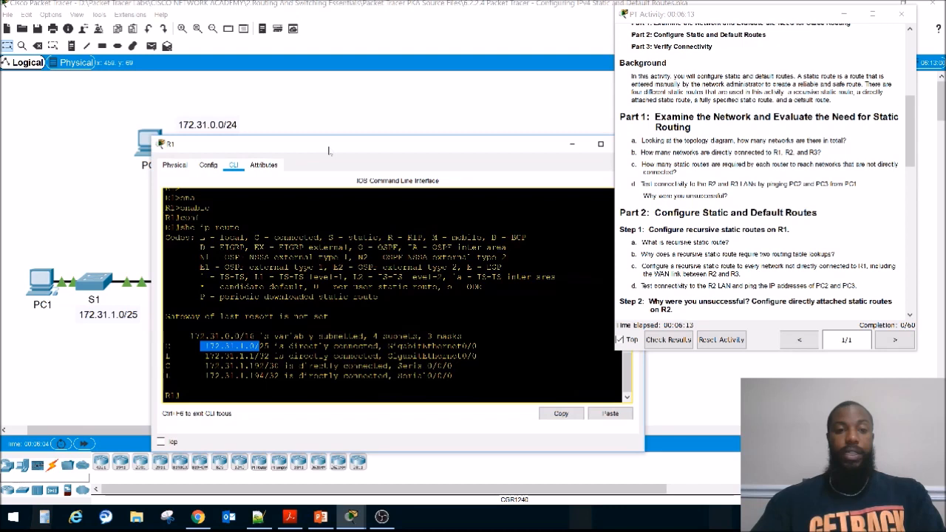
{"action": "left_click_drag", "start_coordinate": [165, 356], "coordinate": [411, 376]}
{"action": "left_click", "coordinate": [477, 346]}
{"action": "left_click_drag", "start_coordinate": [201, 366], "coordinate": [313, 366]}
{"action": "left_click_drag", "start_coordinate": [298, 148], "coordinate": [298, 416]}
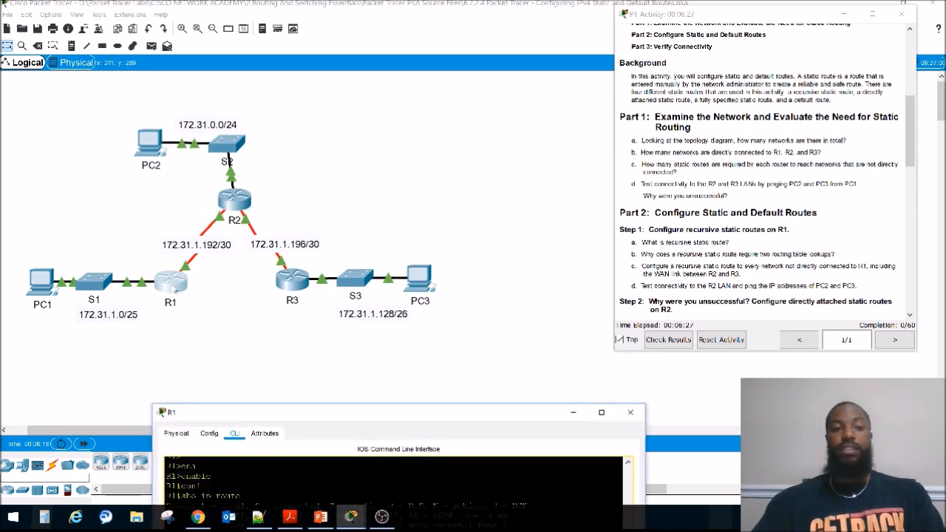
{"action": "left_click_drag", "start_coordinate": [360, 418], "coordinate": [314, 158]}
Step: Highlight the Part 2 Step 1 heading and its questions a and b about recursive static routes and two routing table lookups
{"action": "left_click_drag", "start_coordinate": [658, 229], "coordinate": [789, 230]}
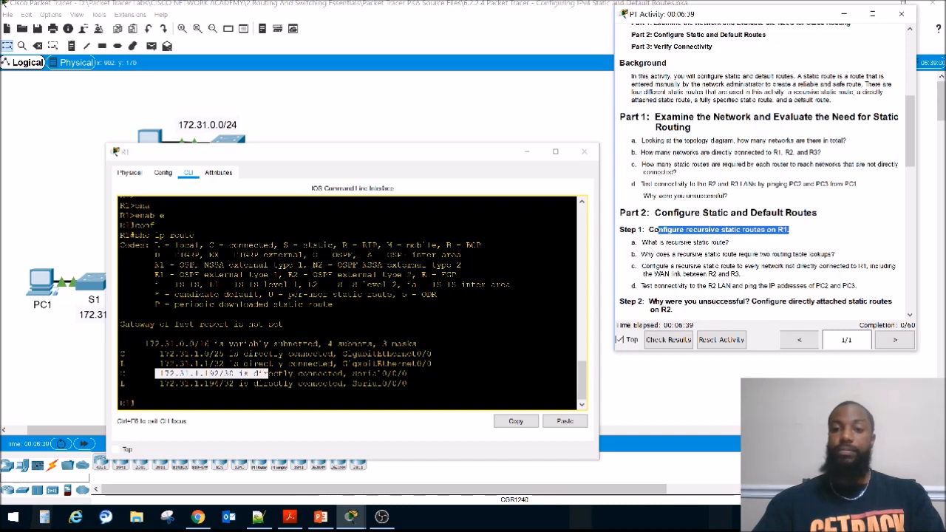
{"action": "left_click", "coordinate": [645, 244]}
{"action": "left_click_drag", "start_coordinate": [642, 242], "coordinate": [730, 245]}
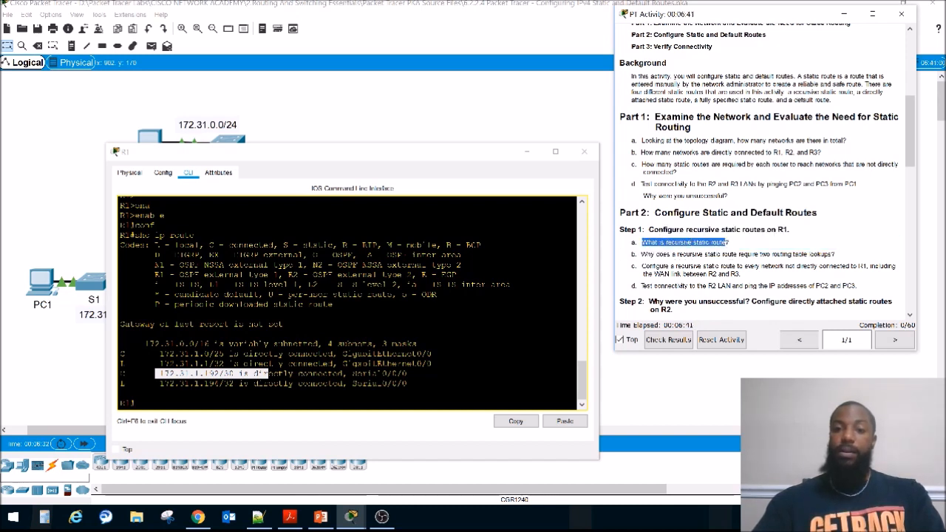
{"action": "left_click", "coordinate": [729, 244]}
{"action": "left_click_drag", "start_coordinate": [646, 253], "coordinate": [836, 253]}
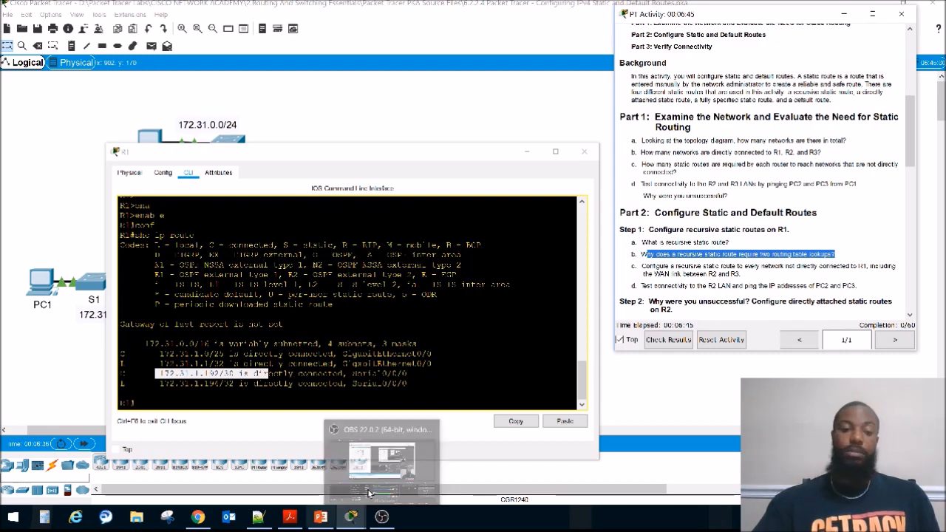
Step: Read the PowerPoint slide on static routes and recursive lookups, then return to the activity instructions and highlight instruction c of Step 1
{"action": "left_click", "coordinate": [323, 518]}
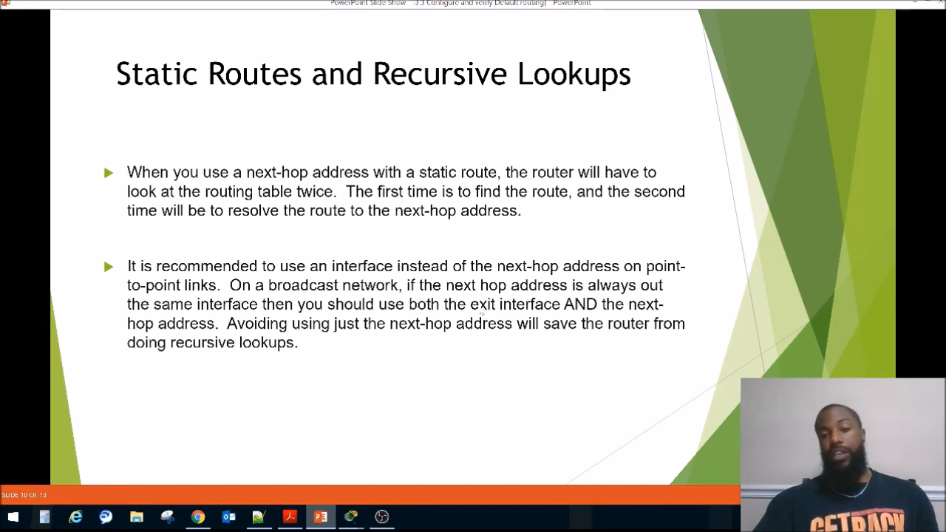
{"action": "key", "text": "alt+Tab"}
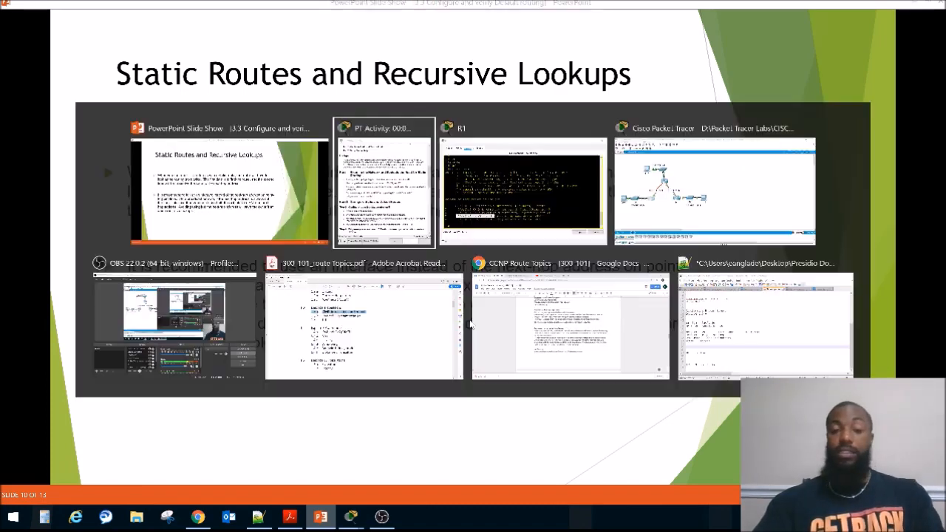
{"action": "left_click_drag", "start_coordinate": [642, 266], "coordinate": [740, 273]}
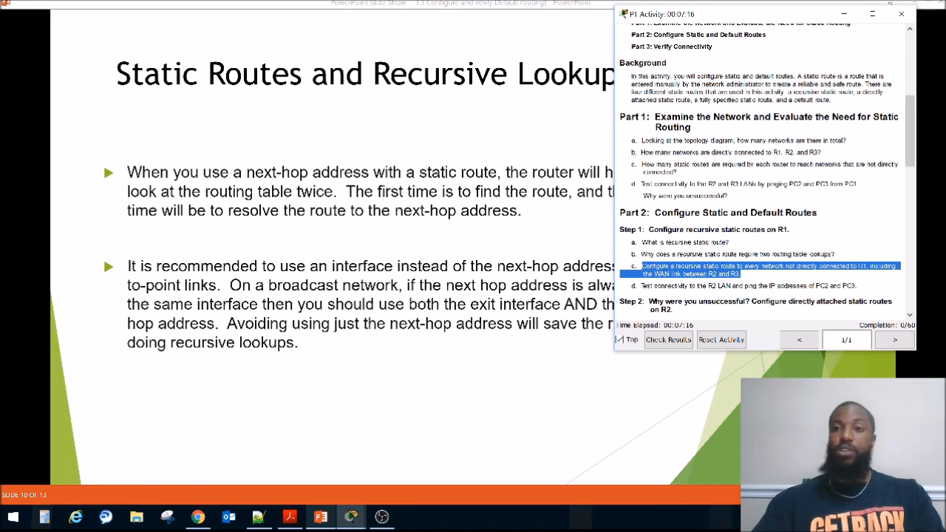
Step: Return to Packet Tracer, uncover the topology and mark the networks R1 must reach: 172.31.0.0/24, 172.31.1.196/30 and 172.31.1.128/26
{"action": "key", "text": "alt+Tab"}
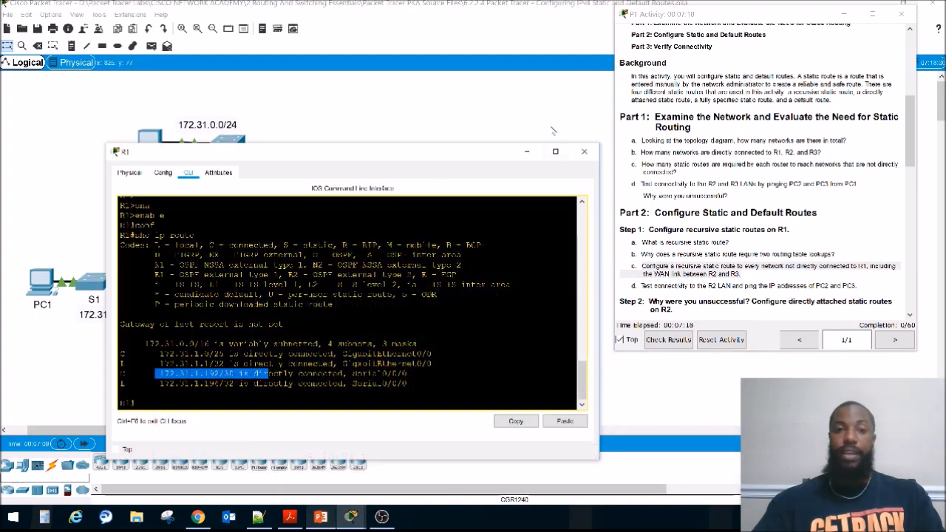
{"action": "left_click_drag", "start_coordinate": [461, 159], "coordinate": [487, 377]}
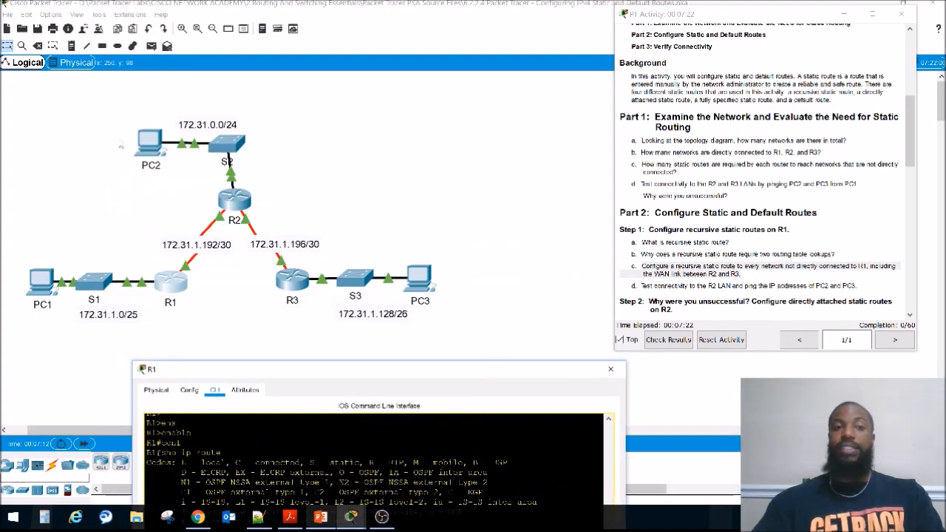
{"action": "left_click_drag", "start_coordinate": [118, 105], "coordinate": [315, 172]}
{"action": "left_click_drag", "start_coordinate": [488, 251], "coordinate": [307, 367]}
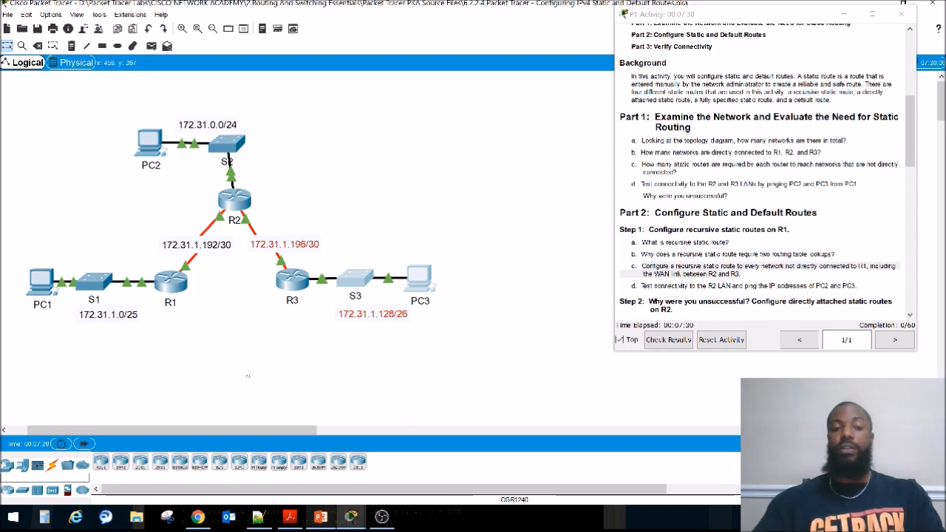
{"action": "left_click_drag", "start_coordinate": [117, 114], "coordinate": [312, 168]}
Step: Reopen R1's command line and enter global configuration mode with configure terminal
{"action": "left_click", "coordinate": [170, 281]}
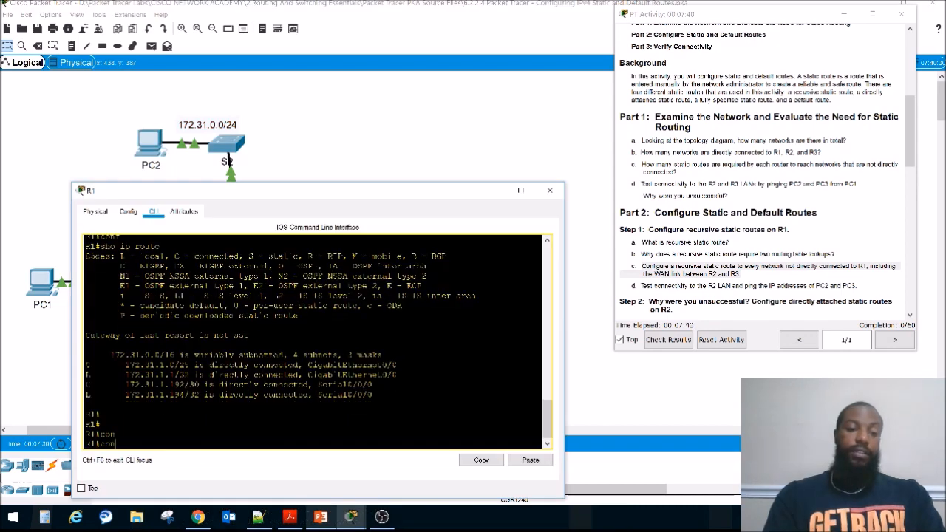
{"action": "key", "text": "Tab"}
{"action": "type", "text": "t"}
{"action": "key", "text": "Tab"}
{"action": "key", "text": "Return"}
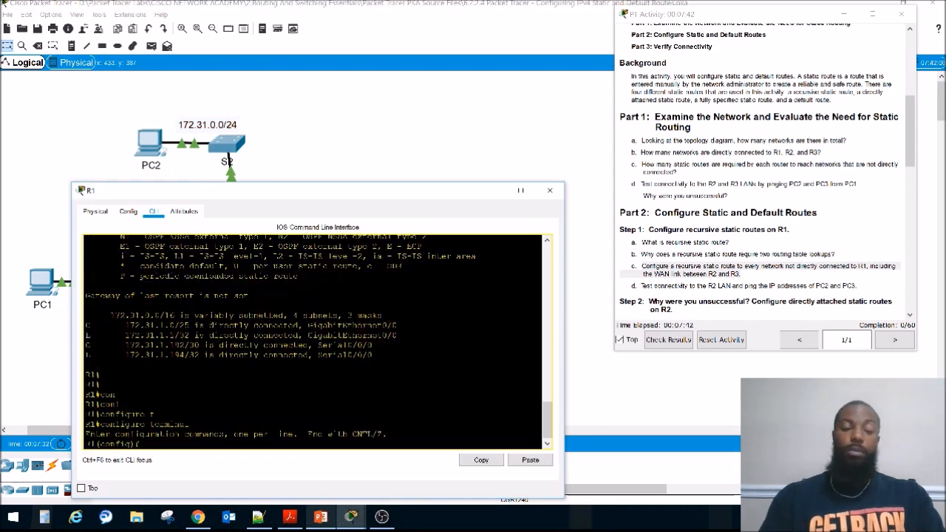
{"action": "key", "text": "Return"}
{"action": "key", "text": "Return"}
{"action": "key", "text": "Return"}
{"action": "key", "text": "Return"}
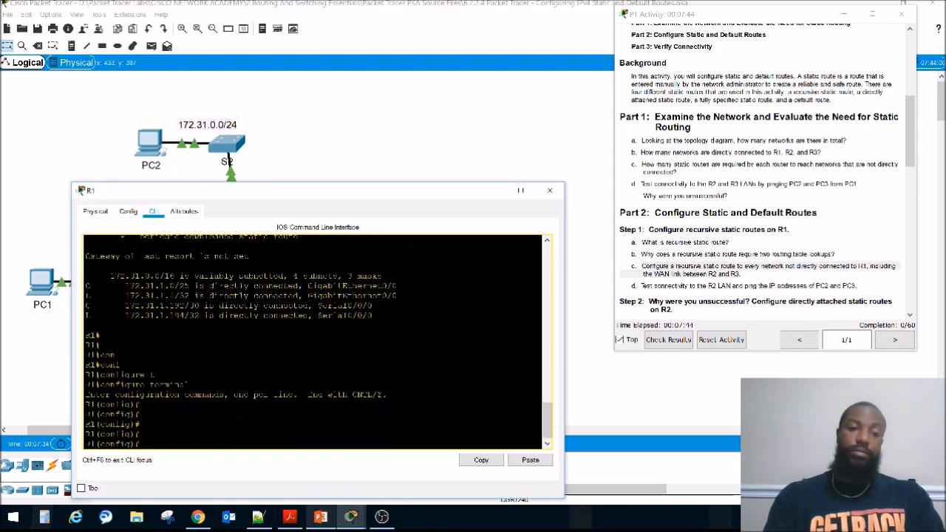
Step: Enter ip route 172.31.0.0 255.255.255.0 on R1 without a next hop, looking at the link to R2 in the topology
{"action": "type", "text": "ip rou"}
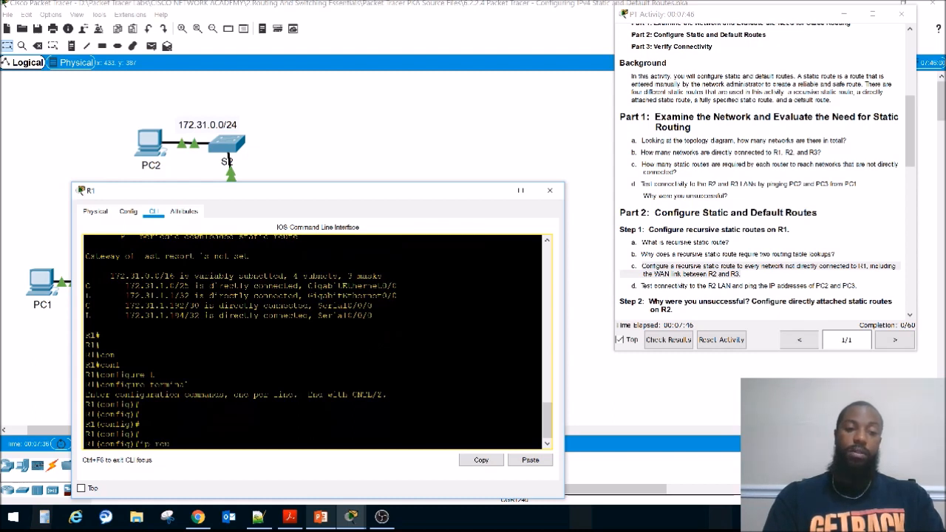
{"action": "type", "text": "te"}
{"action": "key", "text": "Tab"}
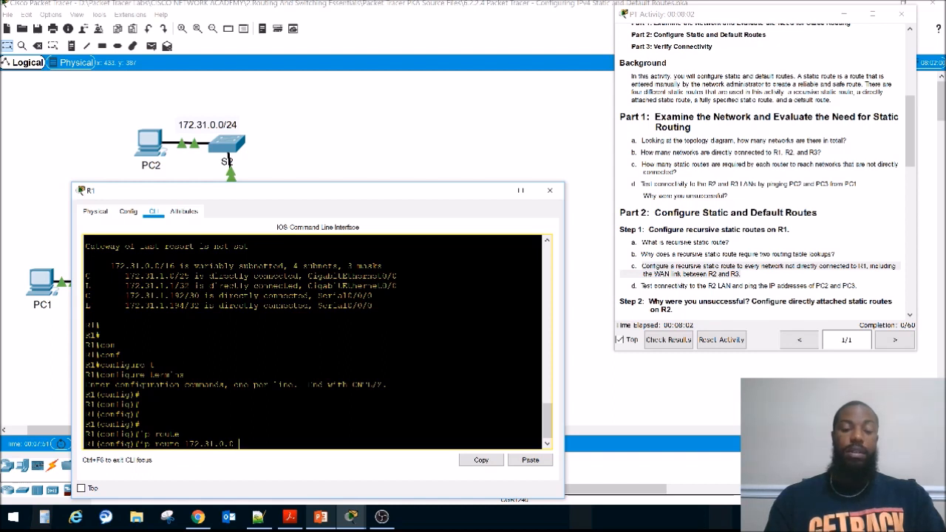
{"action": "type", "text": "255.255.255.0"}
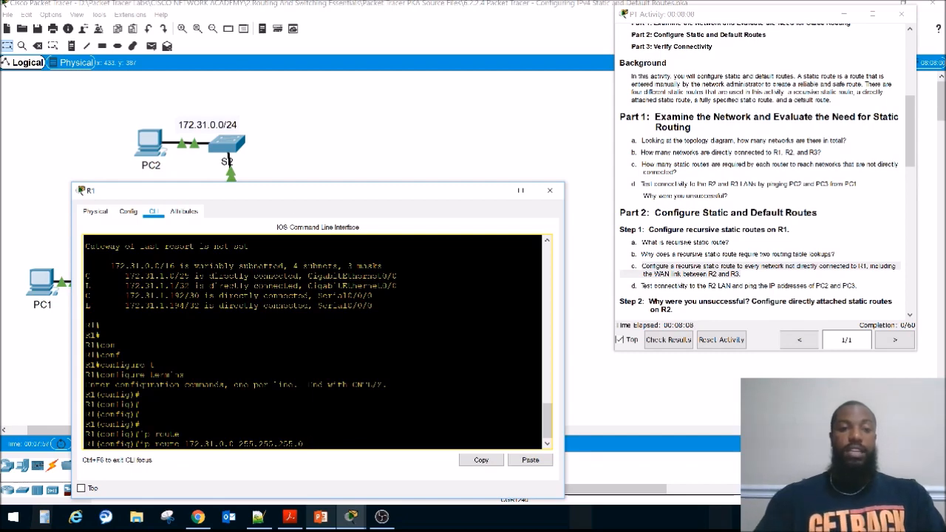
{"action": "left_click_drag", "start_coordinate": [297, 192], "coordinate": [306, 372]}
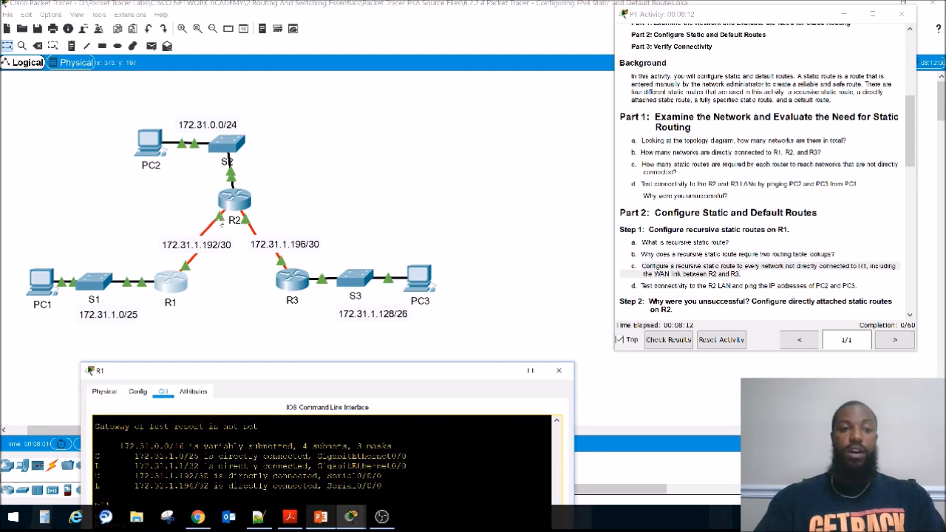
{"action": "left_click_drag", "start_coordinate": [290, 372], "coordinate": [269, 223]}
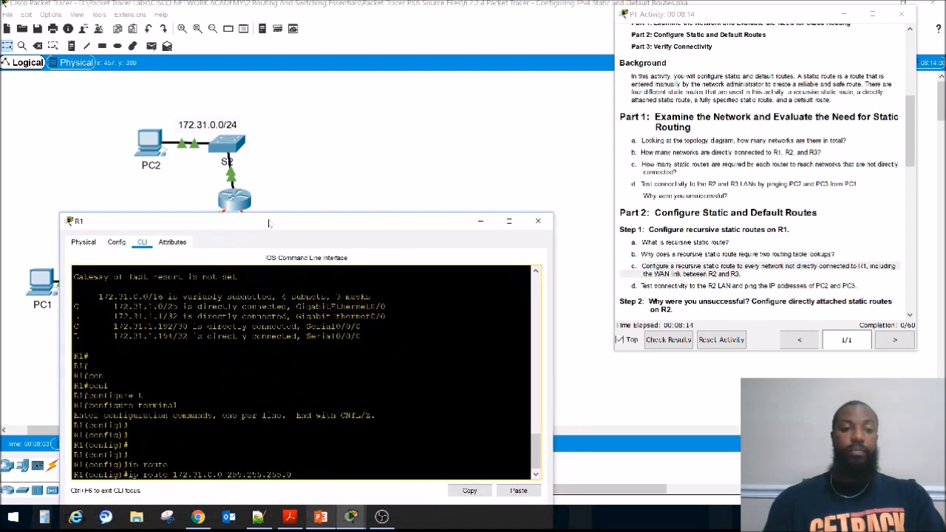
{"action": "key", "text": "Return"}
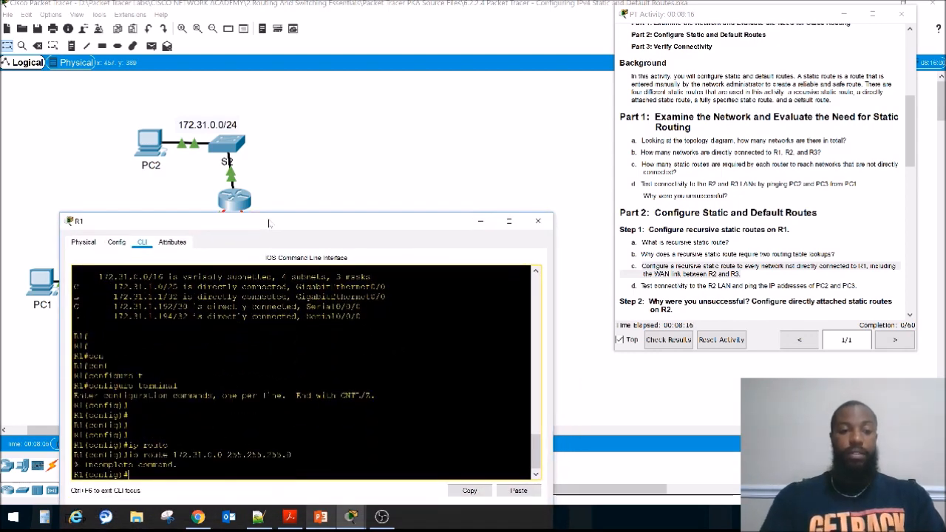
Step: Check R1's CDP neighbors with do sho cdp ne, then close the R1 window
{"action": "type", "text": "do sho"}
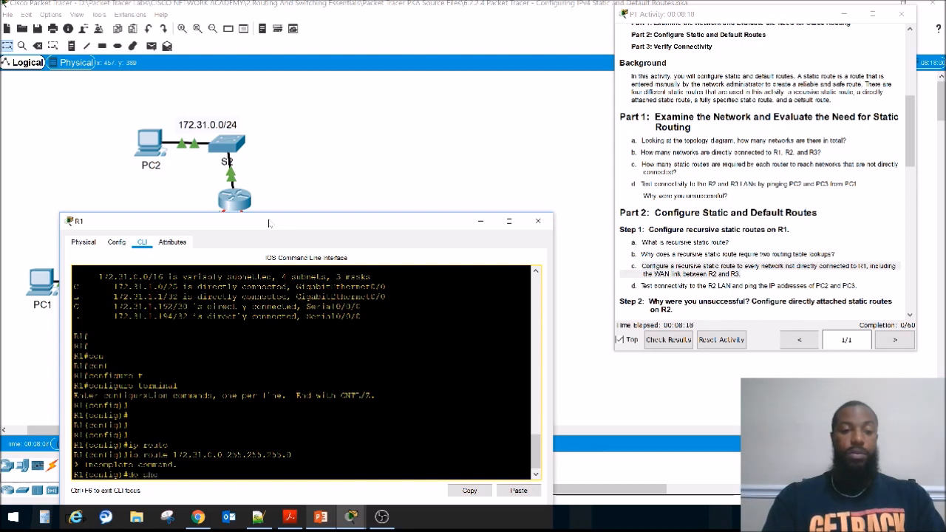
{"action": "type", "text": " ip ne"}
{"action": "key", "text": "Return"}
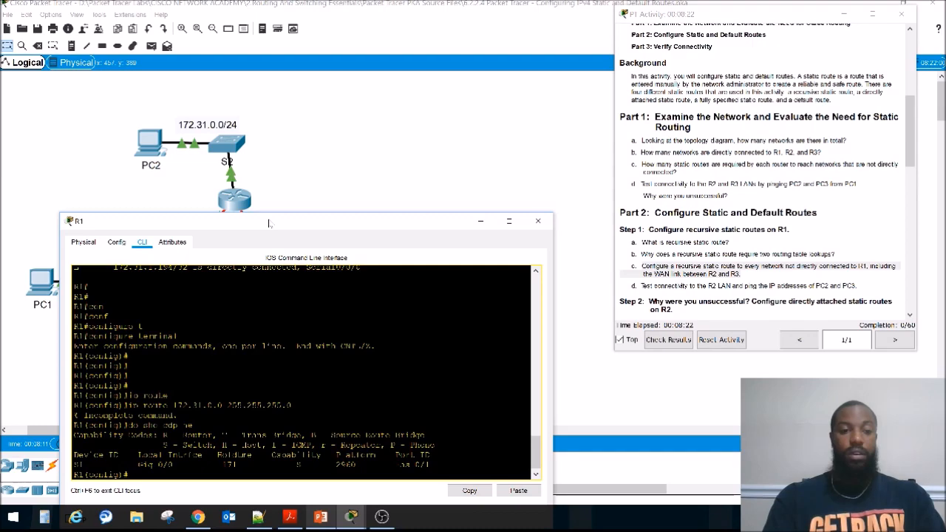
{"action": "left_click_drag", "start_coordinate": [328, 228], "coordinate": [332, 192]}
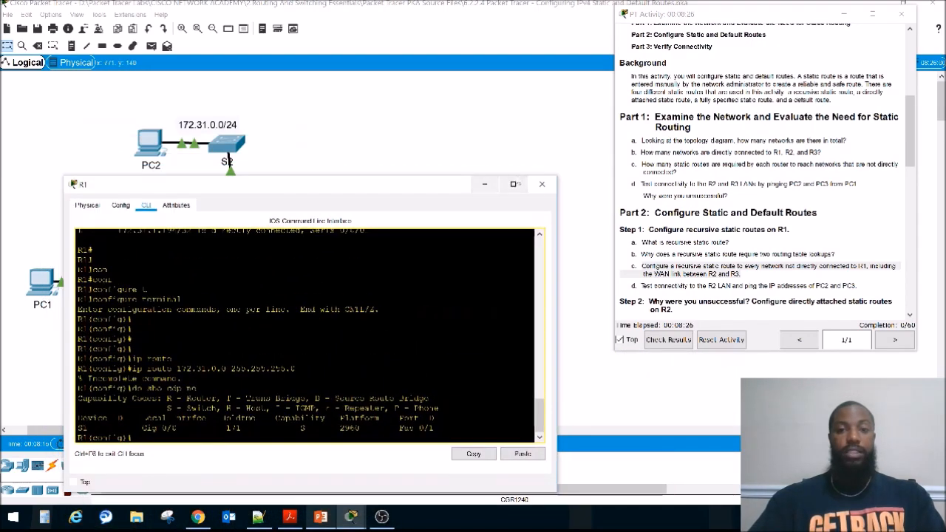
{"action": "left_click", "coordinate": [540, 184]}
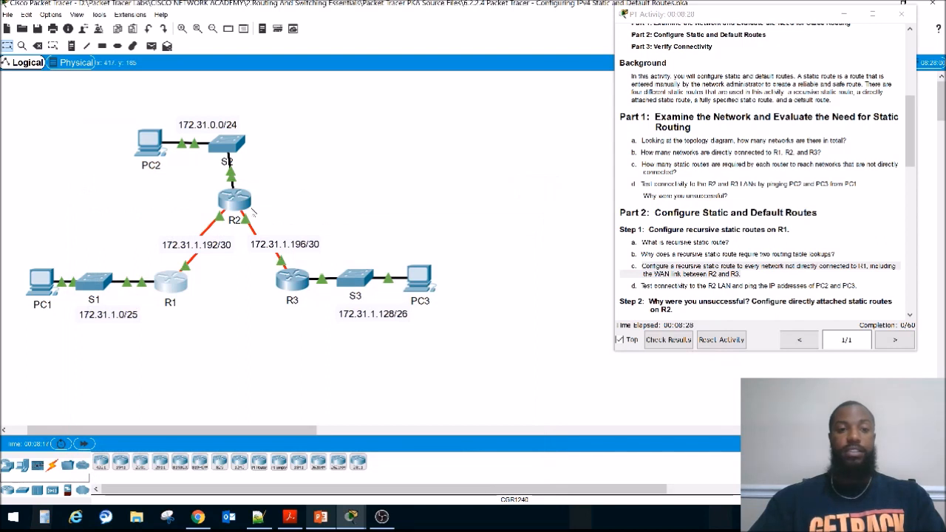
Step: Look up R2's S0/0/0 address in the activity's addressing table and highlight 172.31.1.193
{"action": "scroll", "coordinate": [765, 197], "scroll_direction": "up", "scroll_amount": 5}
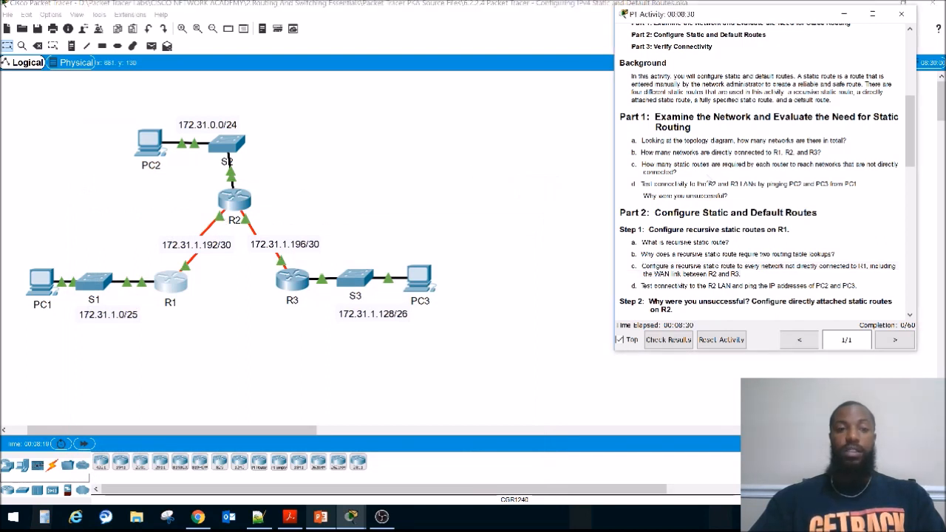
{"action": "scroll", "coordinate": [697, 135], "scroll_direction": "up", "scroll_amount": 3}
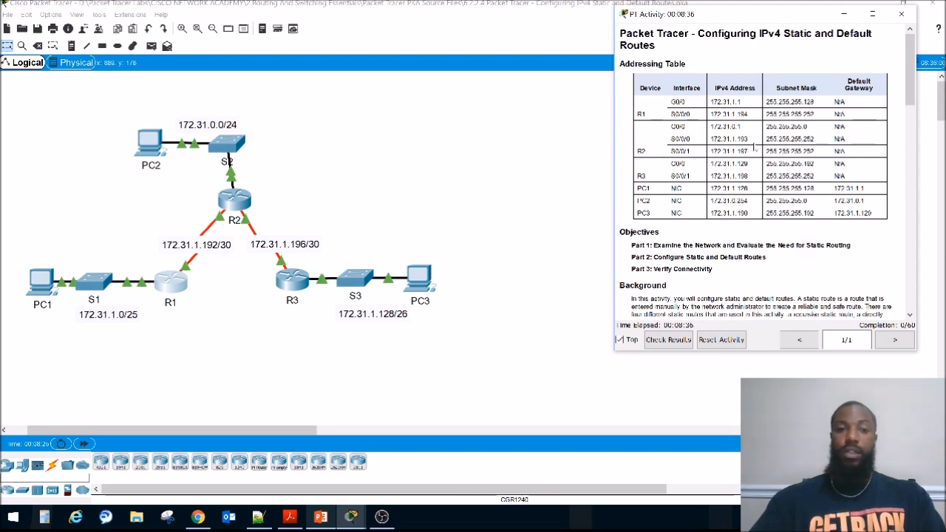
{"action": "left_click_drag", "start_coordinate": [754, 140], "coordinate": [709, 140]}
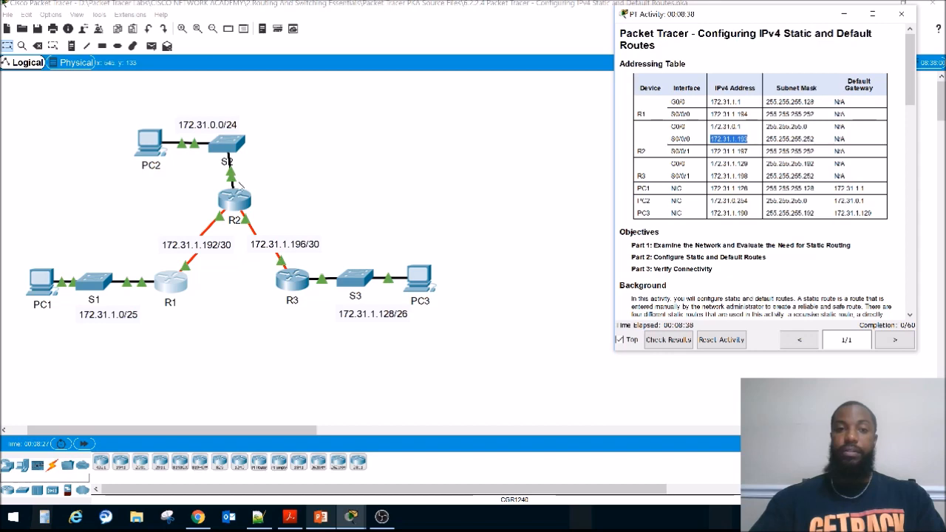
Step: Reopen R1, recall the ip route 172.31.0.0 255.255.255.0 command and widen the R1 window
{"action": "left_click", "coordinate": [175, 286]}
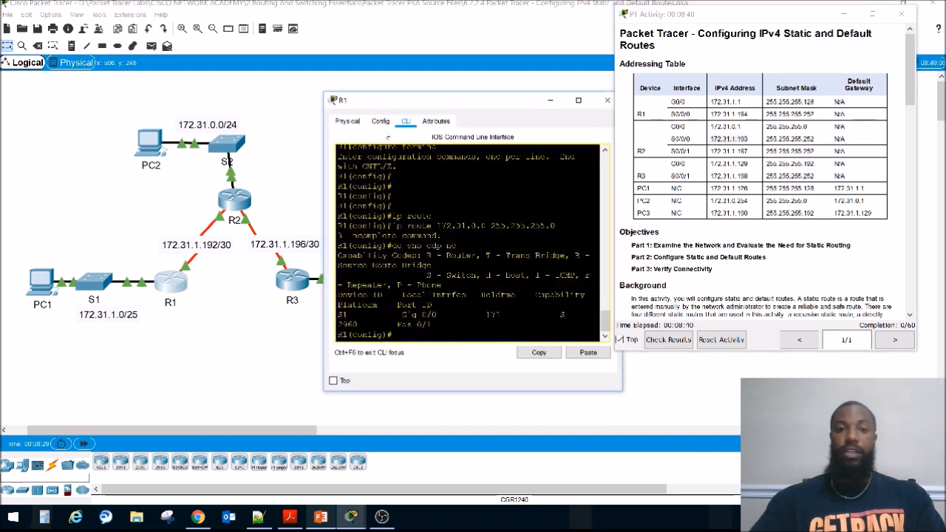
{"action": "left_click_drag", "start_coordinate": [396, 99], "coordinate": [268, 155]}
{"action": "key", "text": "Up"}
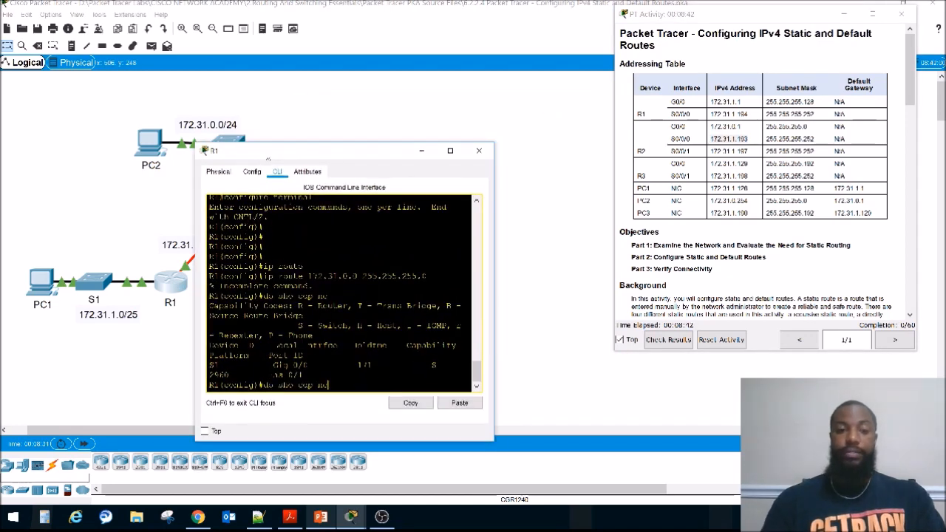
{"action": "key", "text": "Up"}
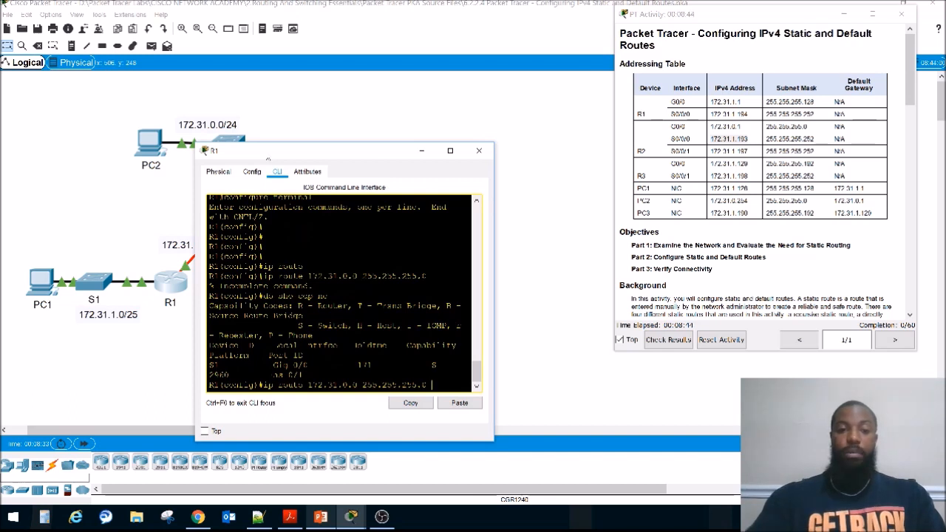
{"action": "left_click_drag", "start_coordinate": [494, 248], "coordinate": [641, 248]}
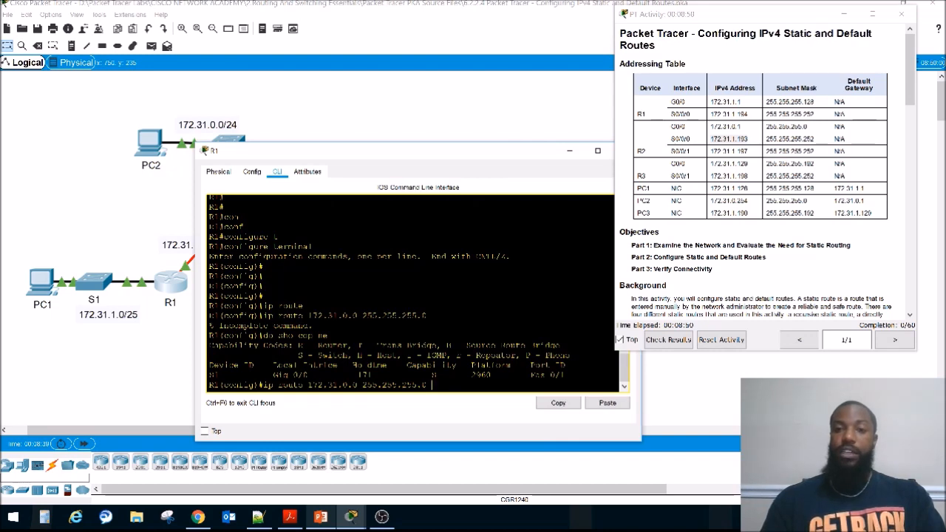
Step: Compare the R1–R2 link in the topology with R2's S0/0/0 row in the addressing table to identify the next hop
{"action": "left_click_drag", "start_coordinate": [292, 152], "coordinate": [306, 285]}
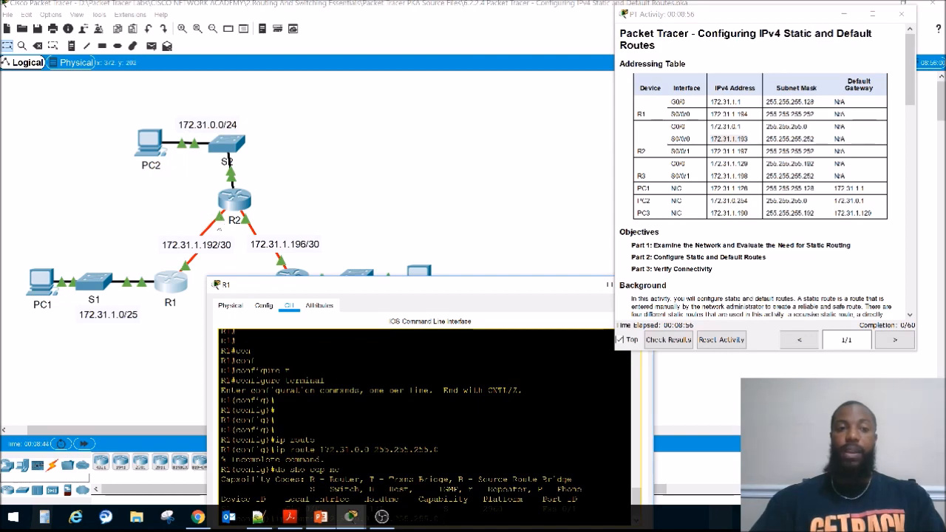
{"action": "left_click_drag", "start_coordinate": [364, 283], "coordinate": [332, 196]}
{"action": "left_click_drag", "start_coordinate": [747, 139], "coordinate": [690, 136]}
{"action": "left_click_drag", "start_coordinate": [316, 189], "coordinate": [279, 238]}
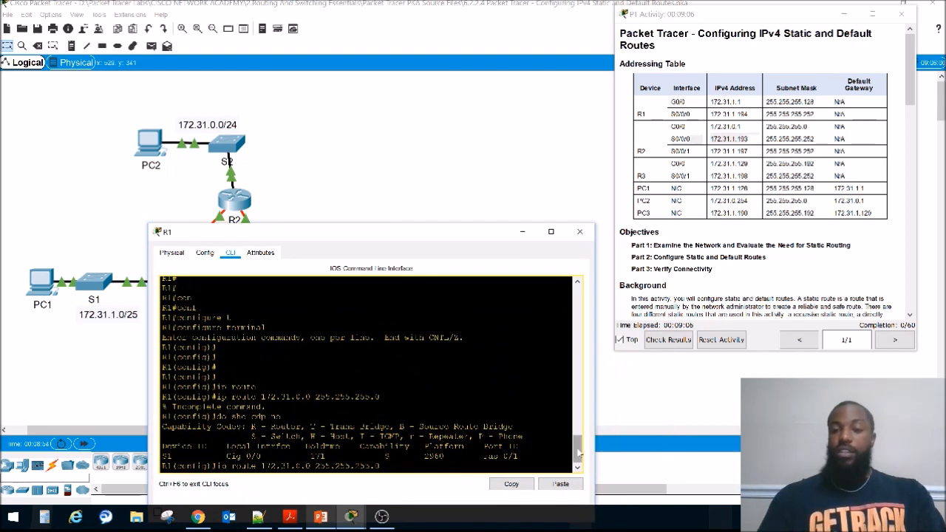
Step: Complete R1's recursive static route to 172.31.0.0 255.255.255.0 with next hop 172.31.1.193
{"action": "type", "text": "2.31"}
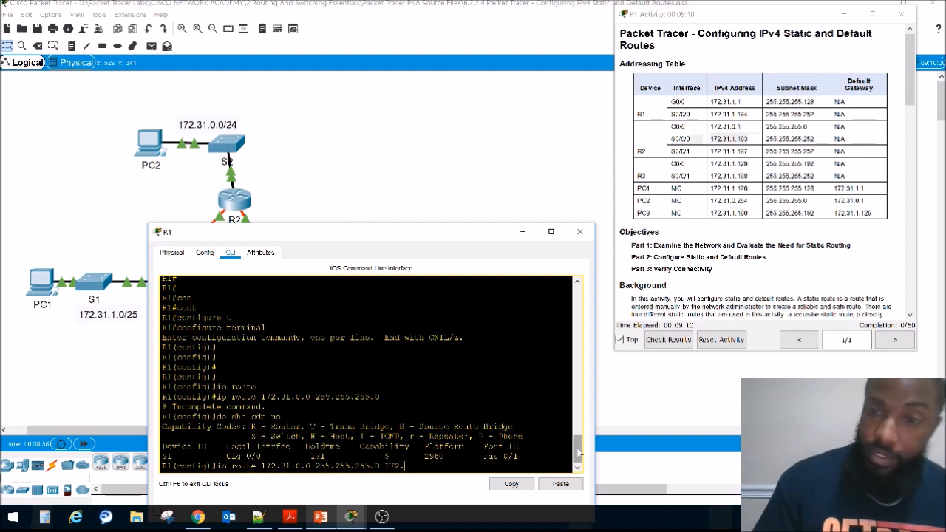
{"action": "type", "text": ".1."}
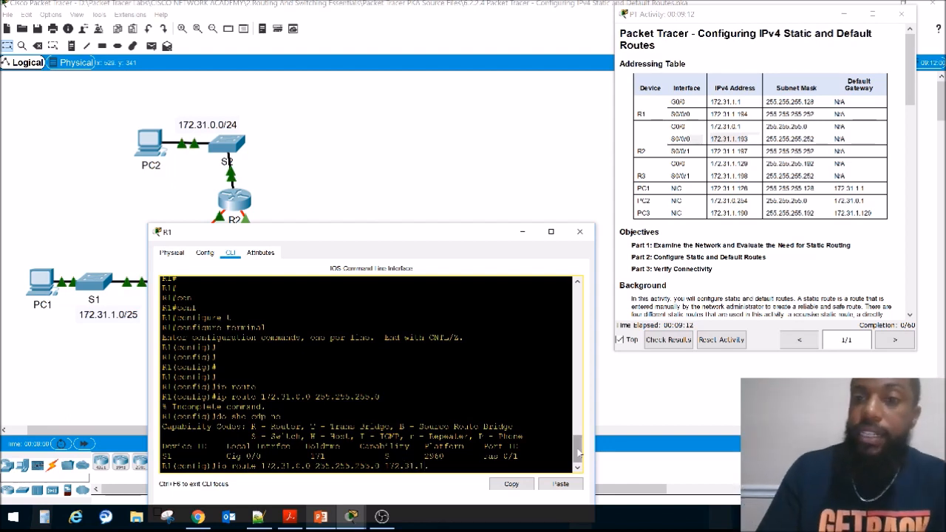
{"action": "type", "text": "193"}
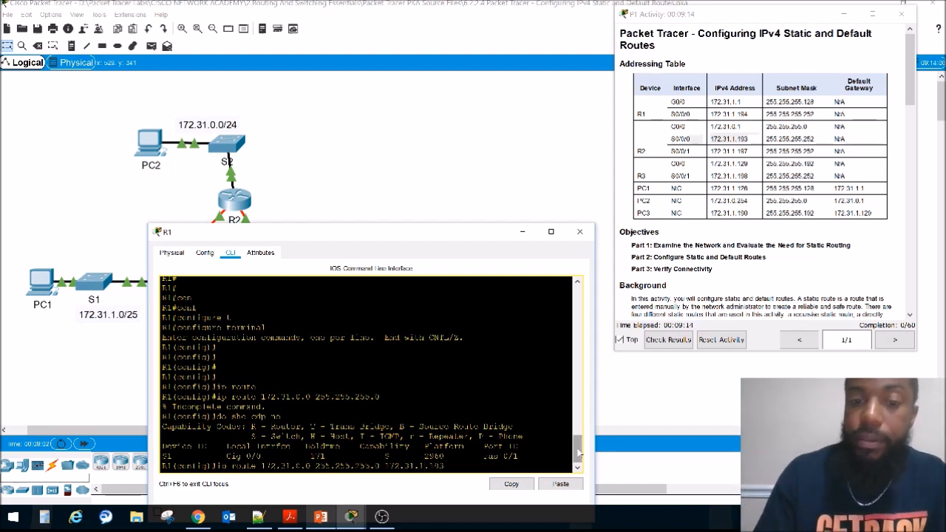
{"action": "key", "text": "Return"}
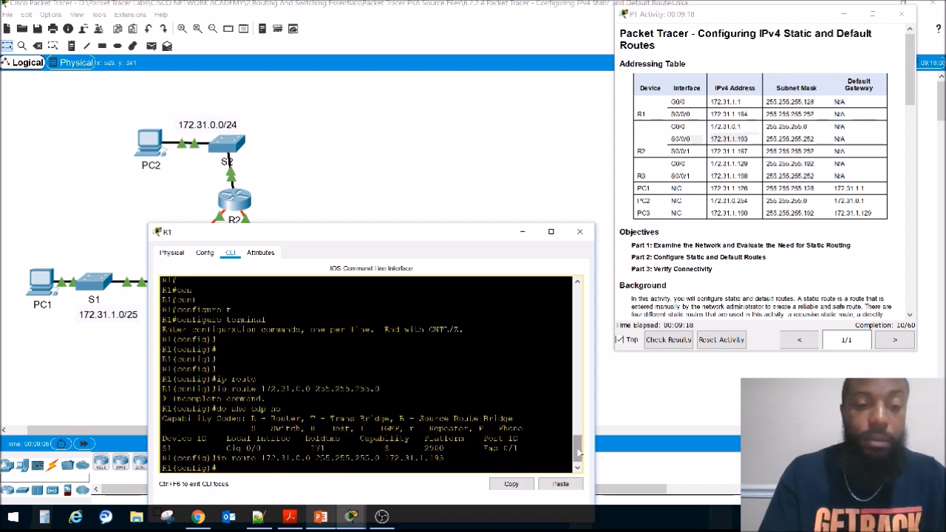
Step: Run do sho ip route on R1 and highlight the static route entry for 172.31.0.0/24
{"action": "type", "text": "do show ip route"}
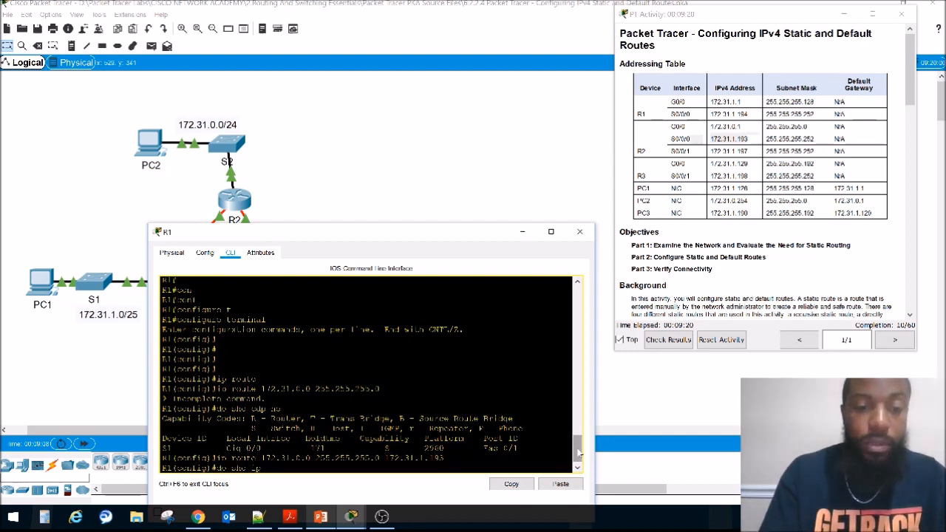
{"action": "key", "text": "Return"}
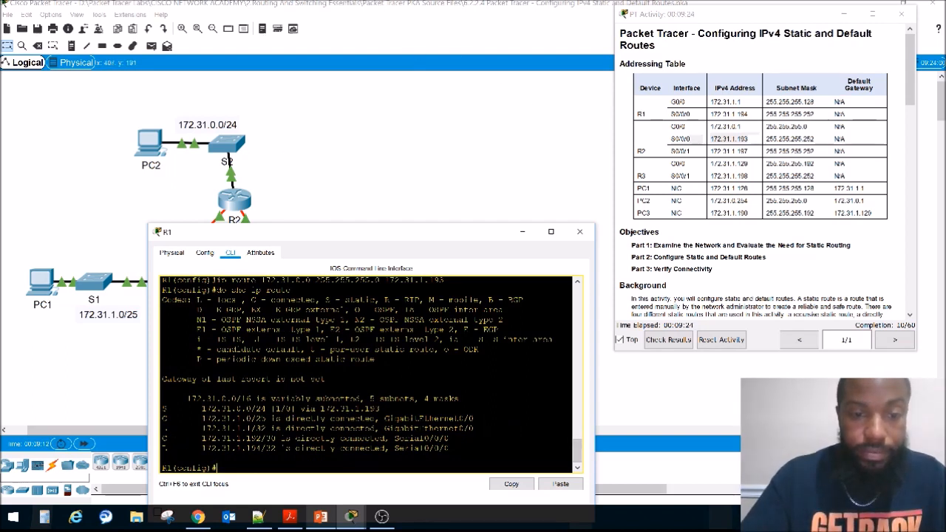
{"action": "left_click_drag", "start_coordinate": [266, 409], "coordinate": [196, 409]}
{"action": "left_click", "coordinate": [196, 409]}
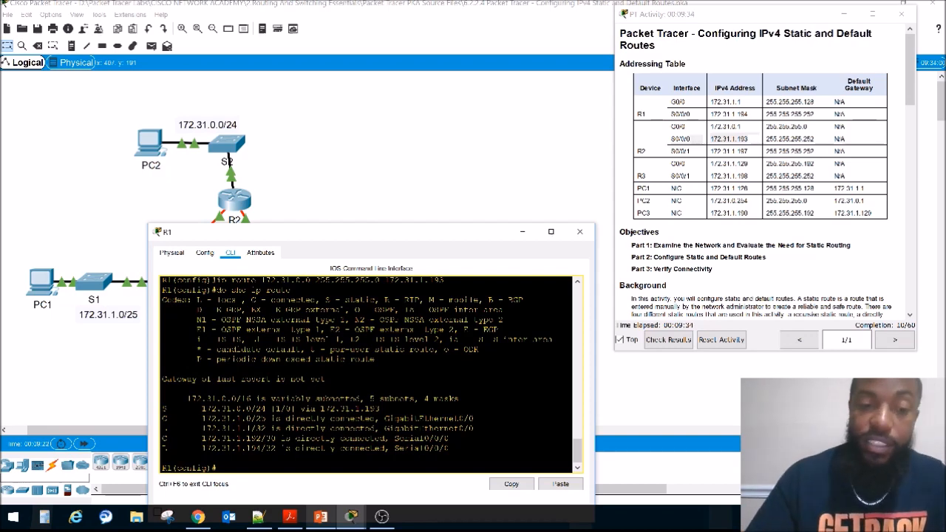
Step: Go back to R1's earlier routing table and highlight the 172.31.0.0/16 variably subnetted line and its /16 prefix
{"action": "scroll", "coordinate": [197, 408], "scroll_direction": "up", "scroll_amount": 11}
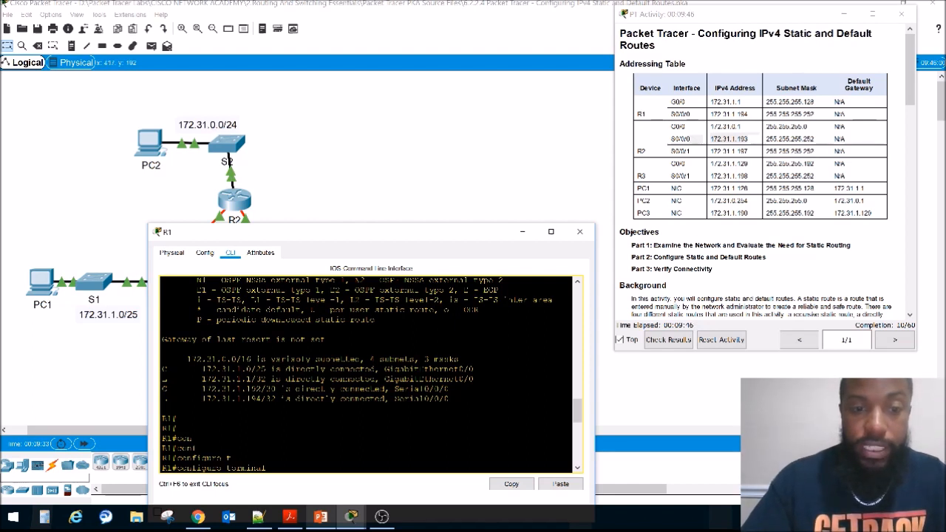
{"action": "left_click_drag", "start_coordinate": [190, 358], "coordinate": [459, 360]}
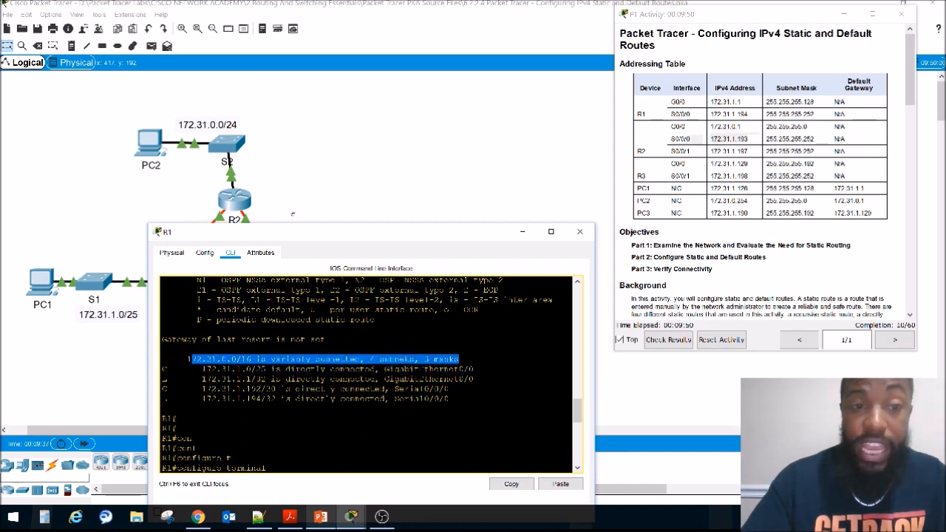
{"action": "left_click_drag", "start_coordinate": [252, 360], "coordinate": [237, 359]}
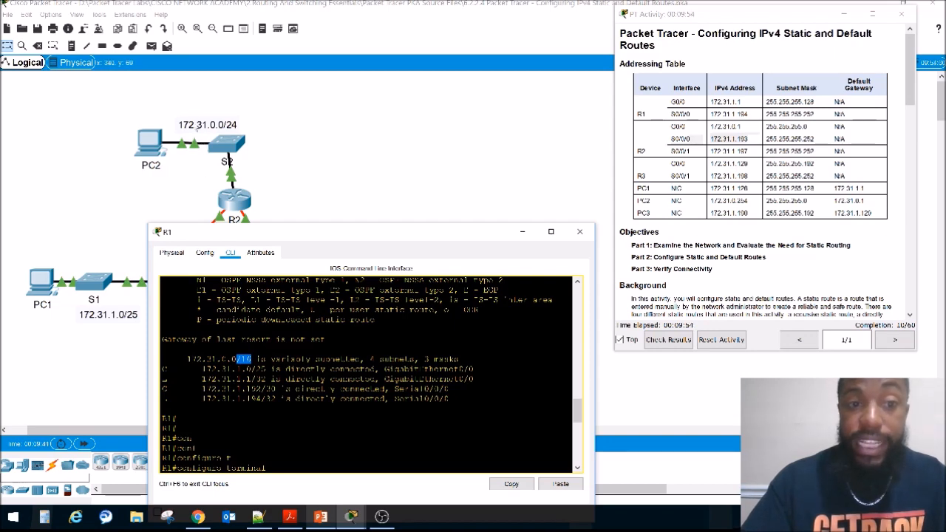
Step: Highlight the 172.31.0.0/24 static route's prefix, the 1 and 0 in its brackets, and its next-hop address in R1's latest routing table
{"action": "scroll", "coordinate": [311, 370], "scroll_direction": "down", "scroll_amount": 11}
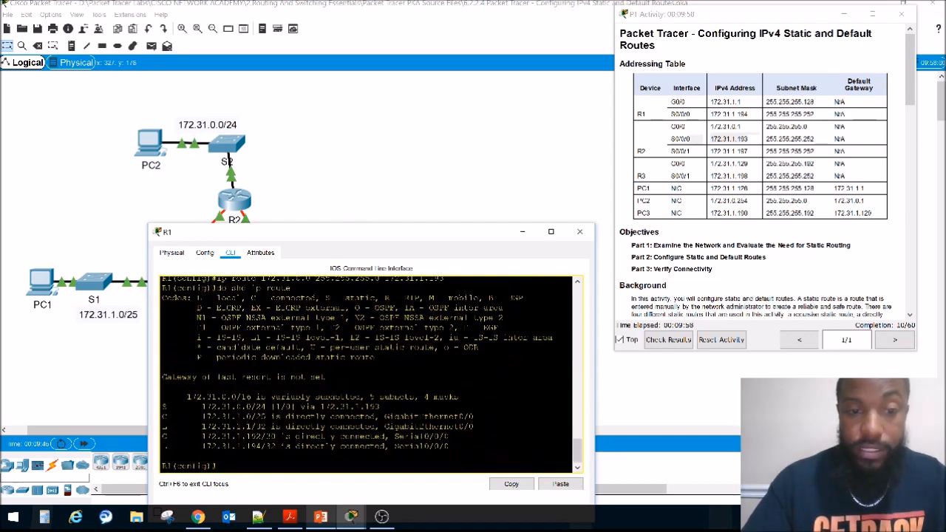
{"action": "left_click_drag", "start_coordinate": [197, 407], "coordinate": [266, 407]}
{"action": "left_click", "coordinate": [277, 406]}
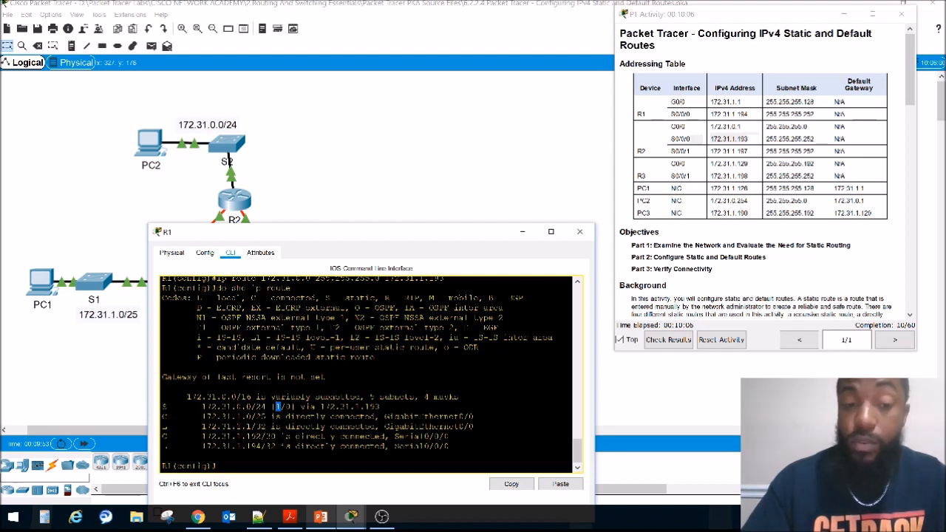
{"action": "left_click_drag", "start_coordinate": [286, 406], "coordinate": [291, 406]}
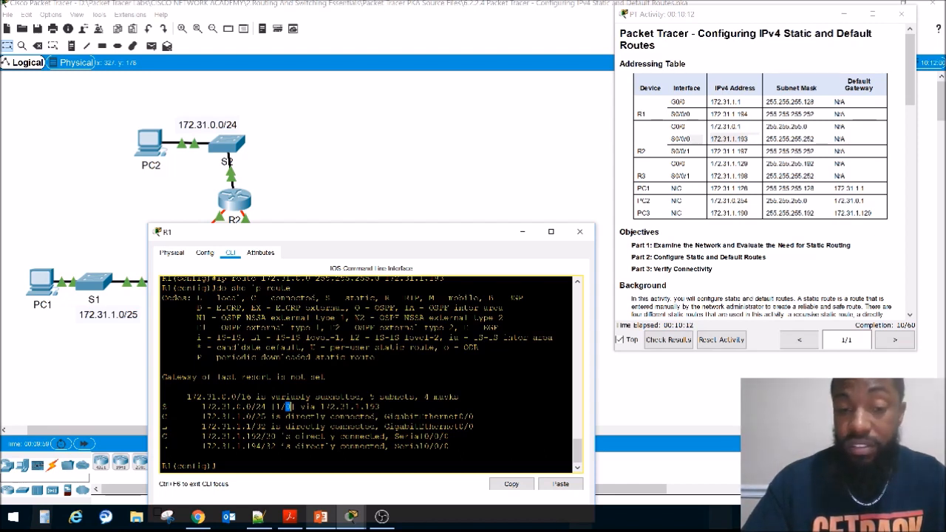
{"action": "left_click_drag", "start_coordinate": [380, 407], "coordinate": [319, 407]}
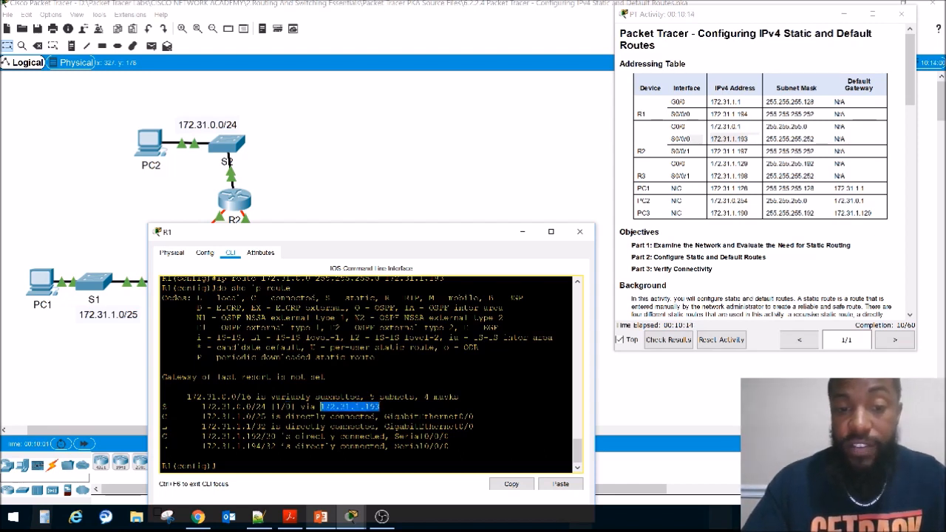
Step: Uncover the topology to locate the 172.31.1.128/26 network behind R3, and bring R1's command line back up
{"action": "left_click_drag", "start_coordinate": [303, 231], "coordinate": [318, 319]}
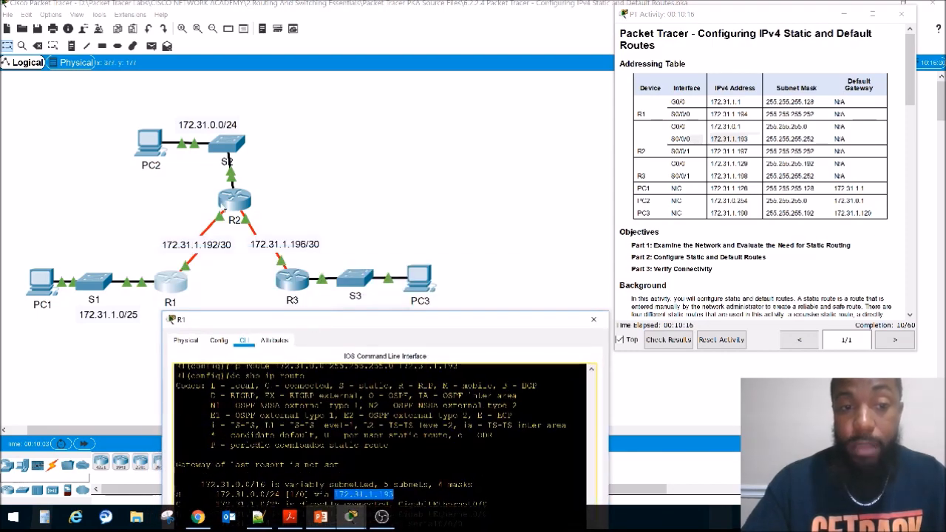
{"action": "left_click_drag", "start_coordinate": [371, 322], "coordinate": [334, 166]}
{"action": "left_click_drag", "start_coordinate": [412, 169], "coordinate": [367, 425]}
{"action": "left_click_drag", "start_coordinate": [471, 266], "coordinate": [336, 318]}
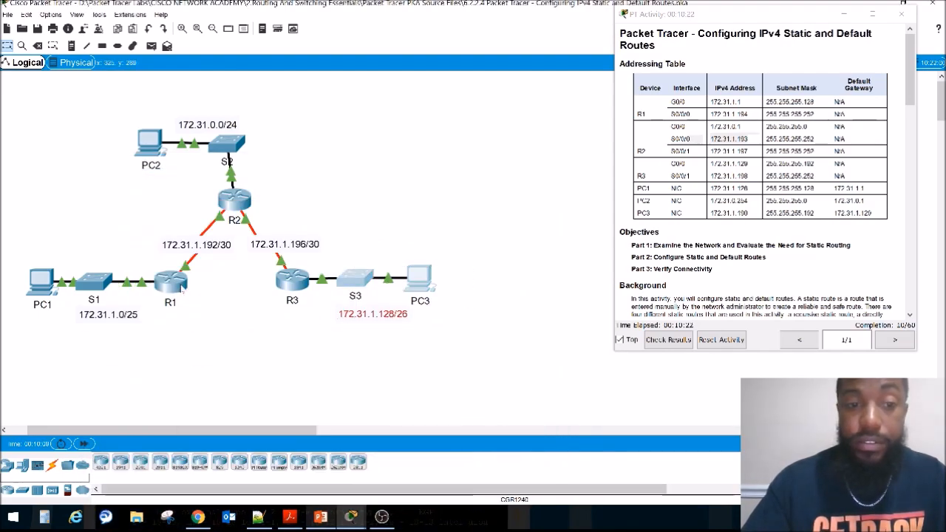
{"action": "left_click", "coordinate": [170, 280]}
{"action": "left_click_drag", "start_coordinate": [340, 419], "coordinate": [273, 331]}
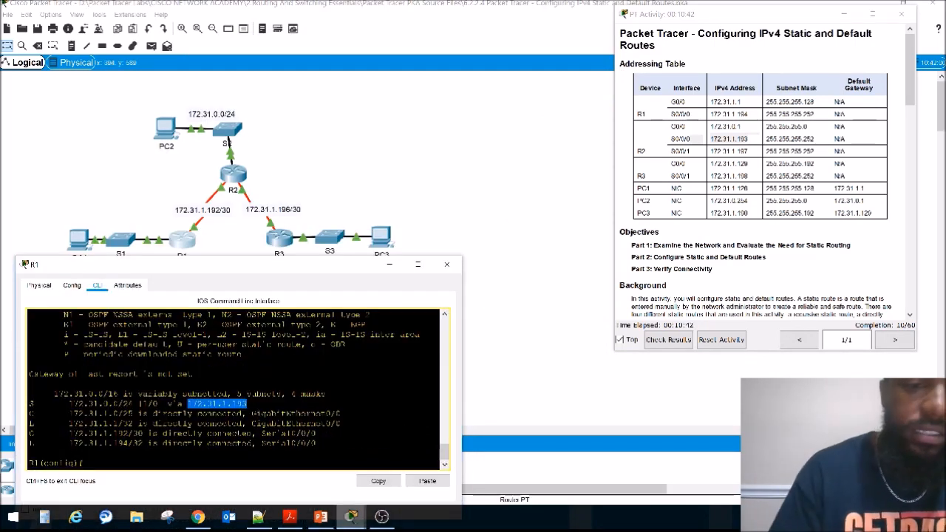
Step: Start a static route on R1 with ip route and the destination network 172.31.1.128
{"action": "type", "text": "ig)#i"}
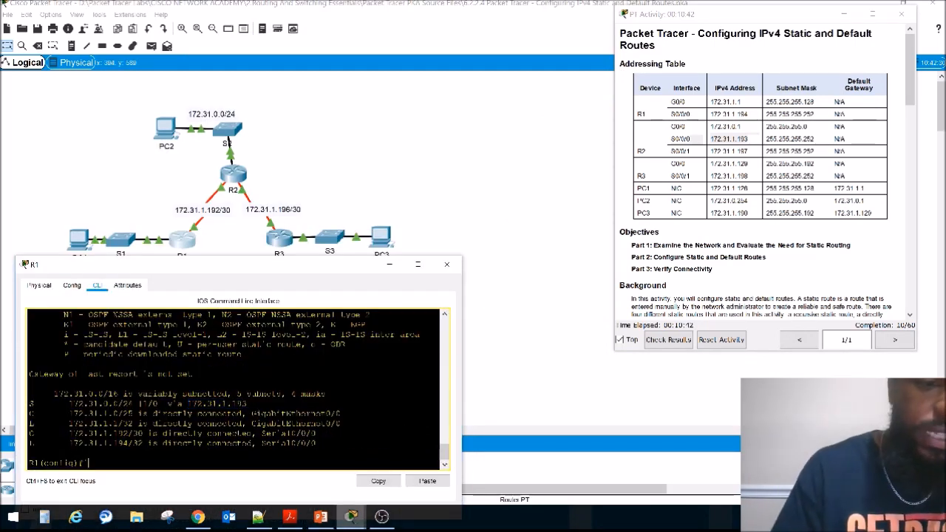
{"action": "type", "text": "p rou"}
{"action": "key", "text": "Tab"}
{"action": "type", "text": "t"}
{"action": "key", "text": "Tab"}
{"action": "type", "text": "e"}
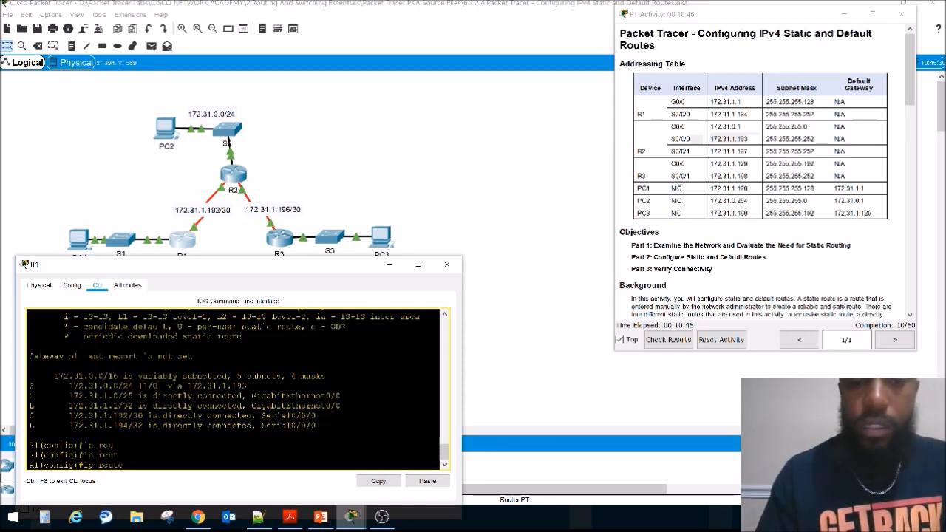
{"action": "type", "text": " 172."}
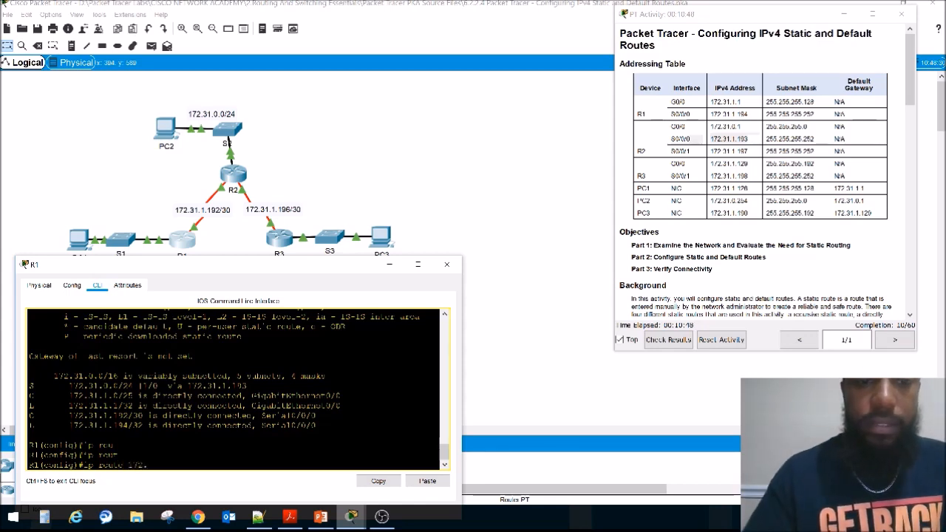
{"action": "left_click_drag", "start_coordinate": [309, 274], "coordinate": [314, 314]}
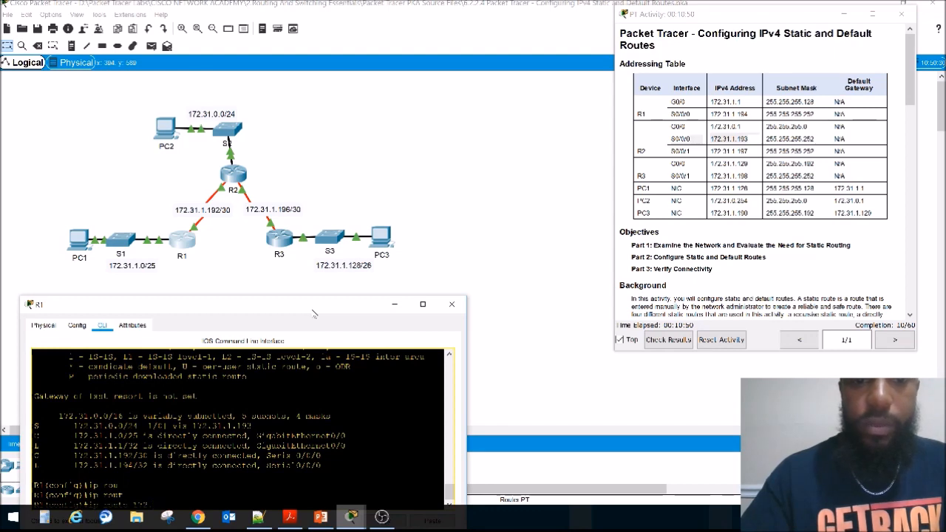
{"action": "left_click_drag", "start_coordinate": [313, 314], "coordinate": [323, 203]}
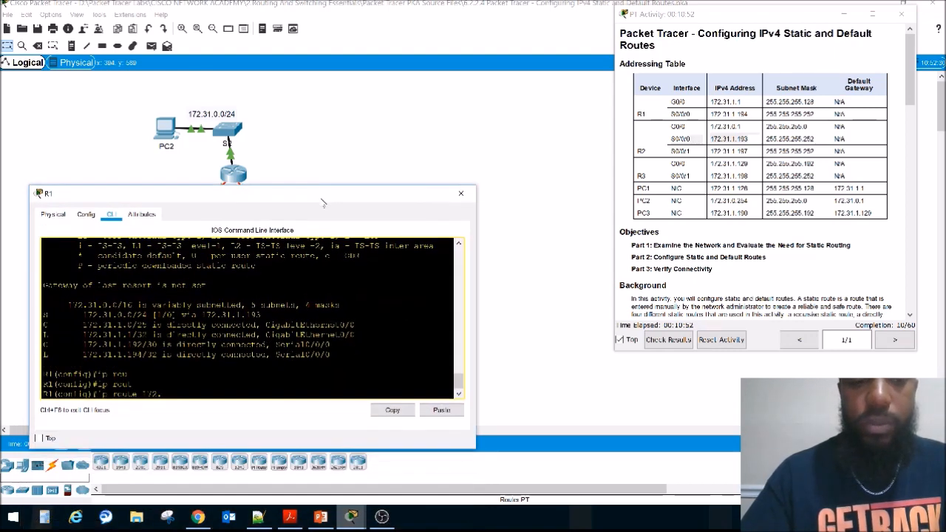
{"action": "type", "text": "31.1.12"}
{"action": "key", "text": "BackSpace"}
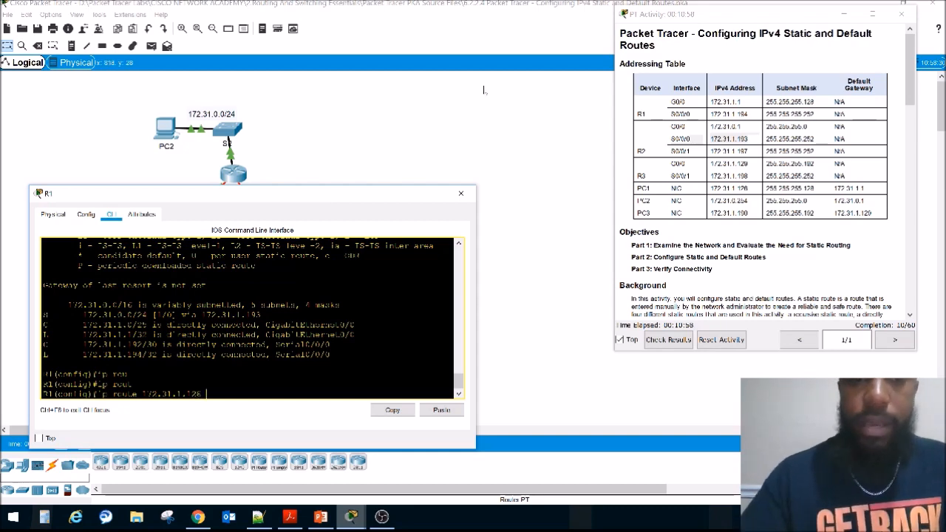
{"action": "mouse_move", "coordinate": [348, 194]}
{"action": "left_mouse_down"}
{"action": "mouse_move", "coordinate": [360, 329]}
{"action": "mouse_move", "coordinate": [344, 191]}
{"action": "left_mouse_up"}
{"action": "type", "text": "8 255.255."}
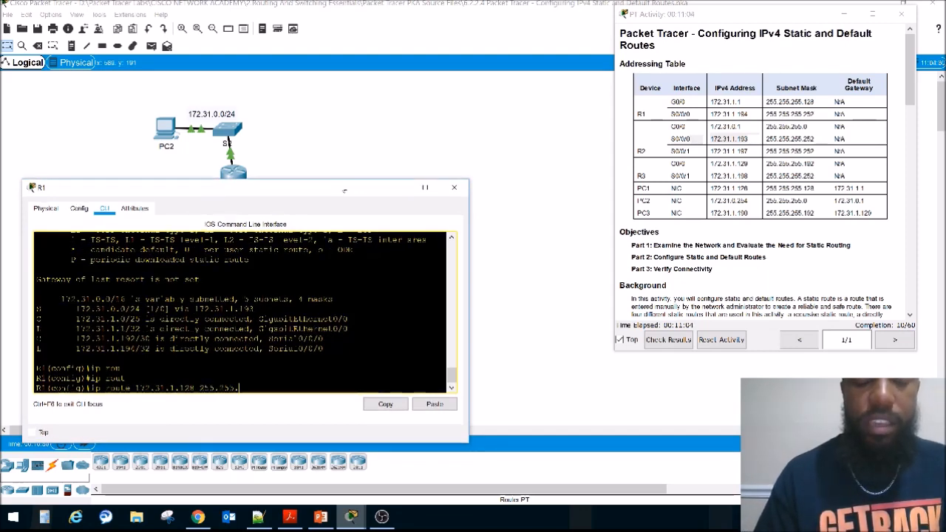
{"action": "type", "text": "255."}
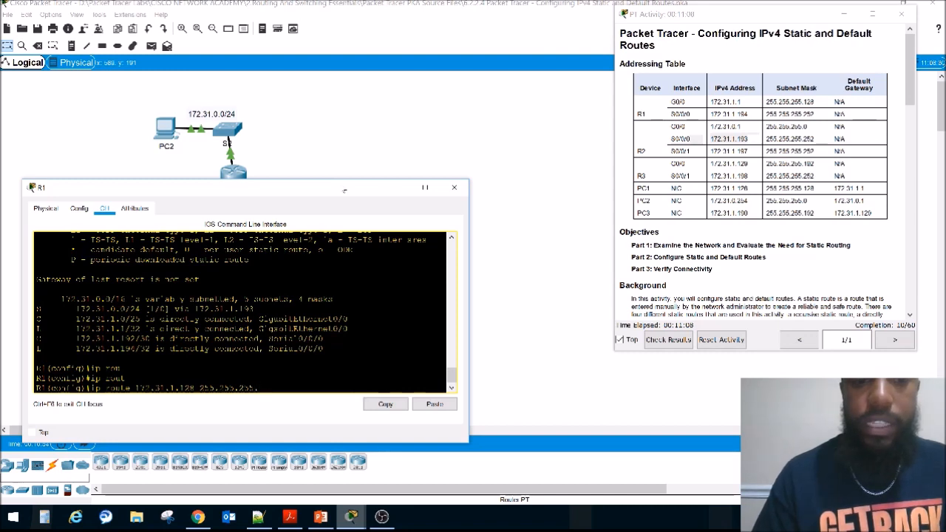
Step: Enter 255.255.255.192 as the subnet mask of R1's static route to 172.31.1.128
{"action": "left_click_drag", "start_coordinate": [344, 191], "coordinate": [350, 225]}
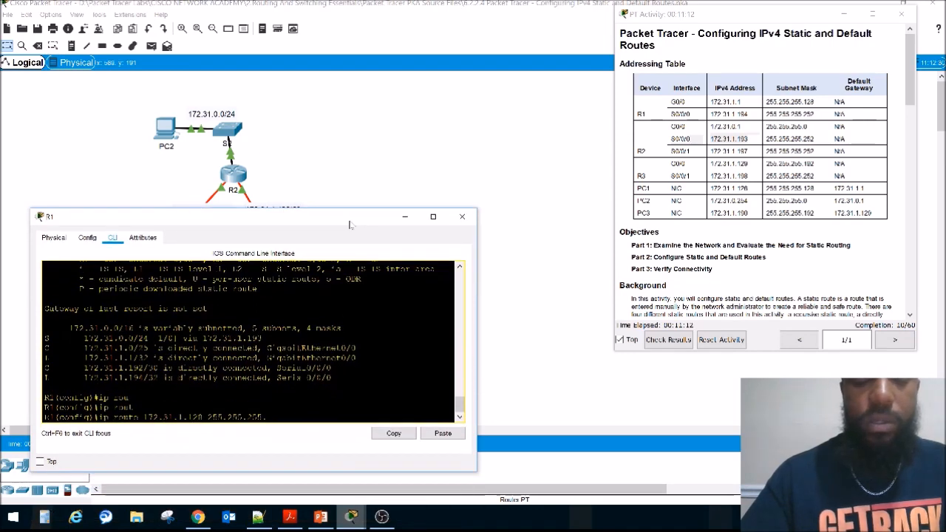
{"action": "type", "text": "."}
{"action": "type", "text": "192"}
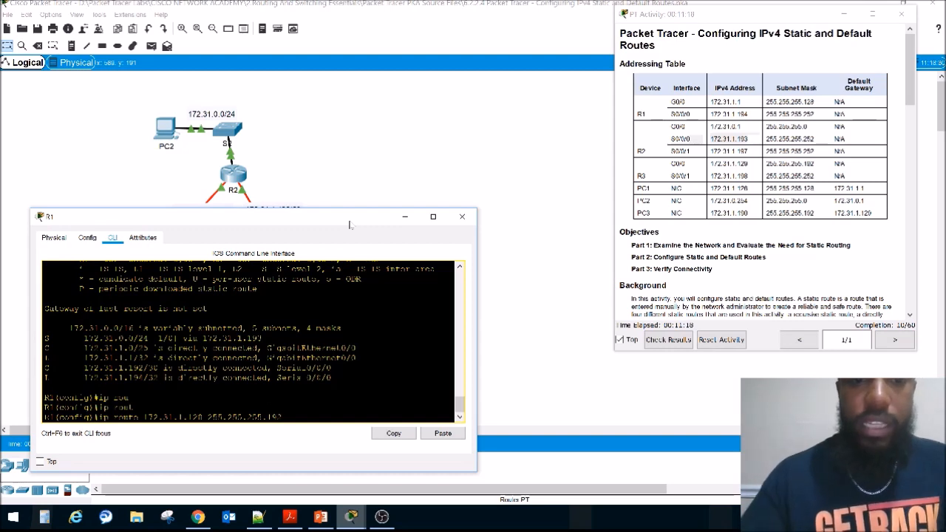
{"action": "left_click_drag", "start_coordinate": [350, 224], "coordinate": [347, 329]}
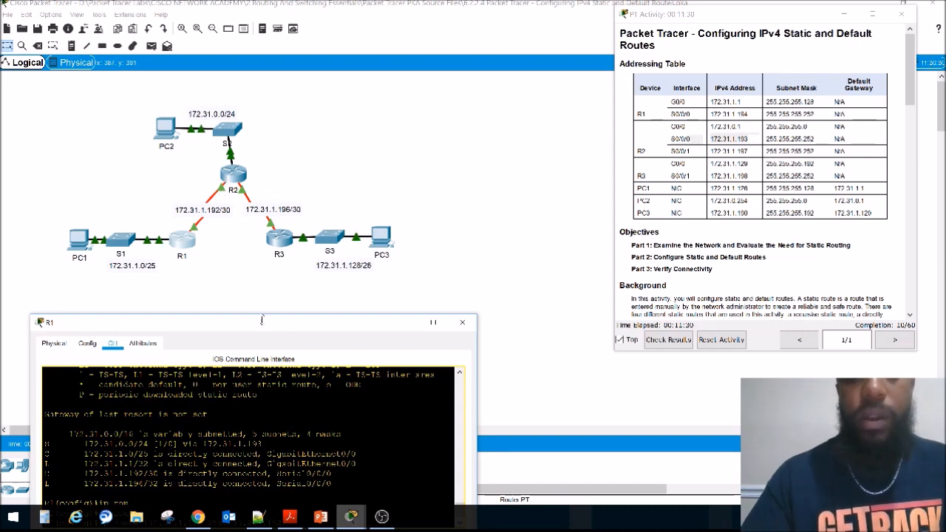
{"action": "left_click_drag", "start_coordinate": [299, 325], "coordinate": [323, 214]}
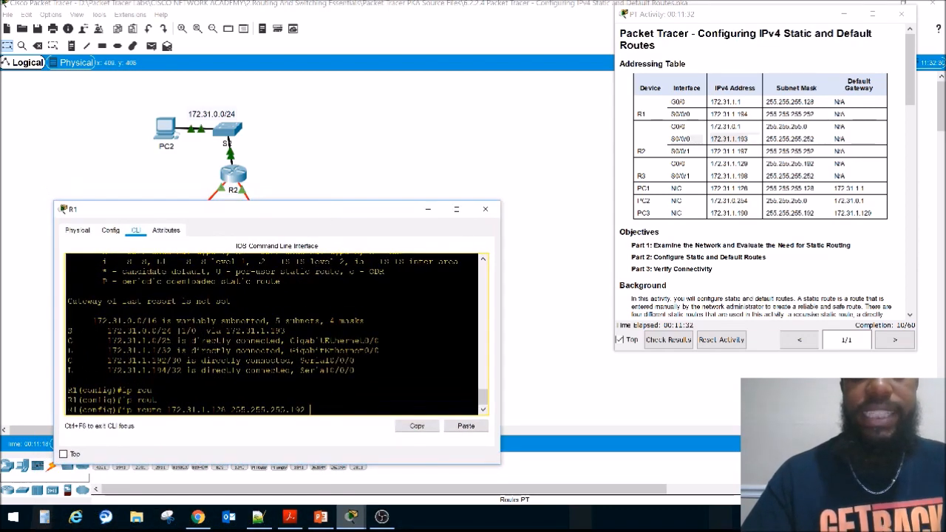
Step: Complete R1's static route to 172.31.1.128 with the next hop 172.31.1.193, checking the earlier route command
{"action": "scroll", "coordinate": [273, 333], "scroll_direction": "up", "scroll_amount": 2}
{"action": "scroll", "coordinate": [274, 332], "scroll_direction": "up", "scroll_amount": 5}
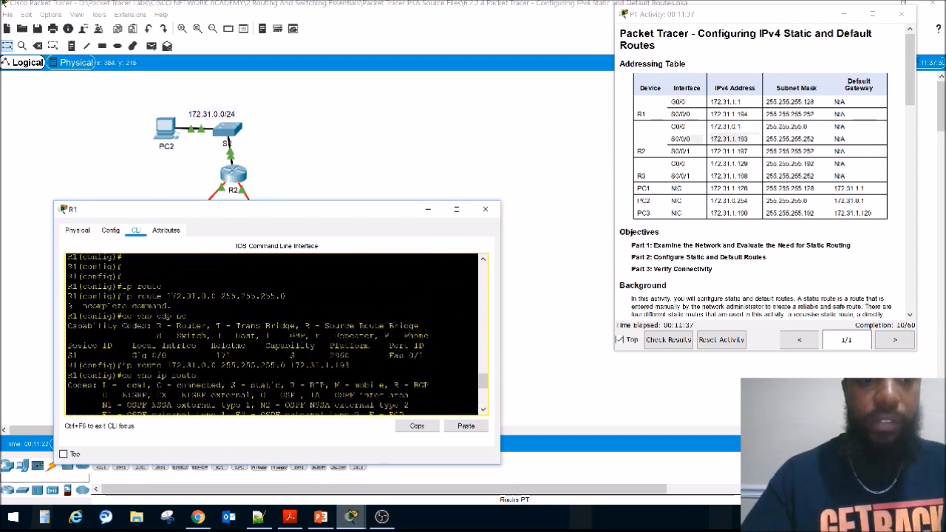
{"action": "scroll", "coordinate": [274, 333], "scroll_direction": "down", "scroll_amount": 8}
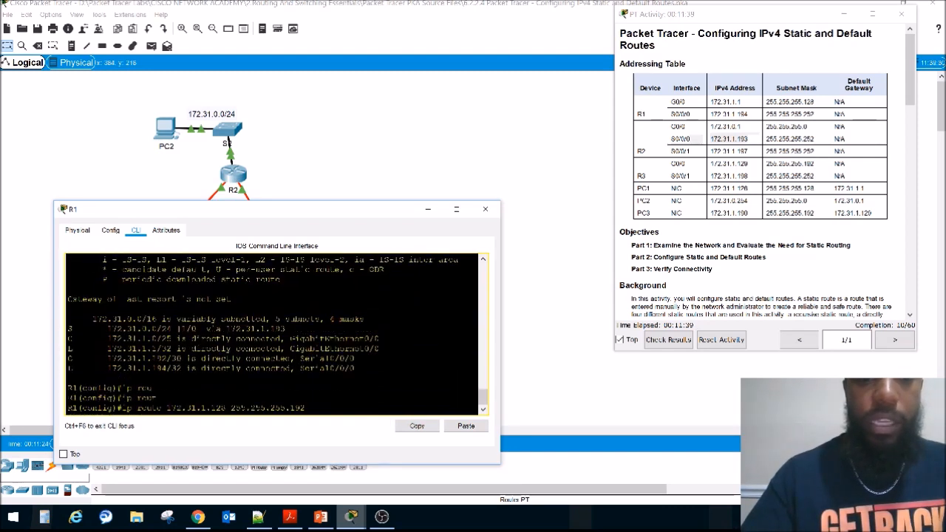
{"action": "type", "text": "1"}
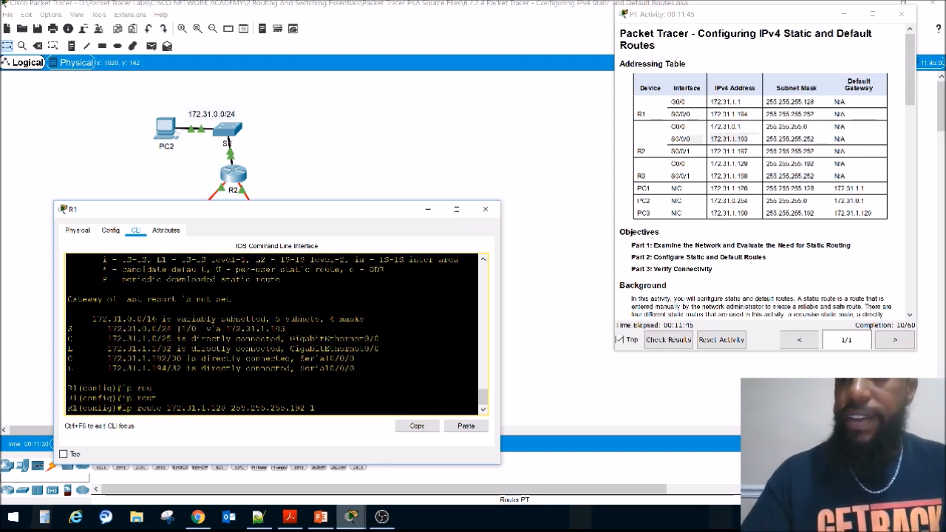
{"action": "type", "text": "72.31"}
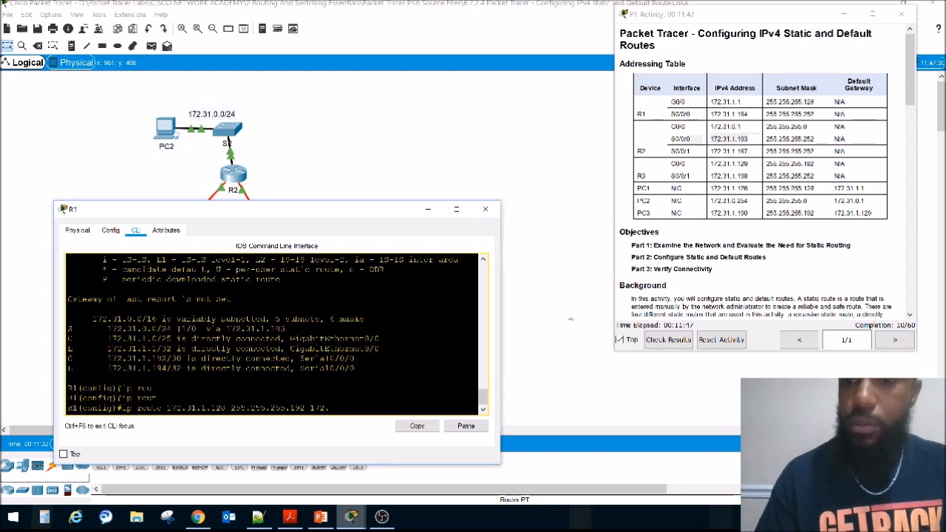
{"action": "type", "text": ".1."}
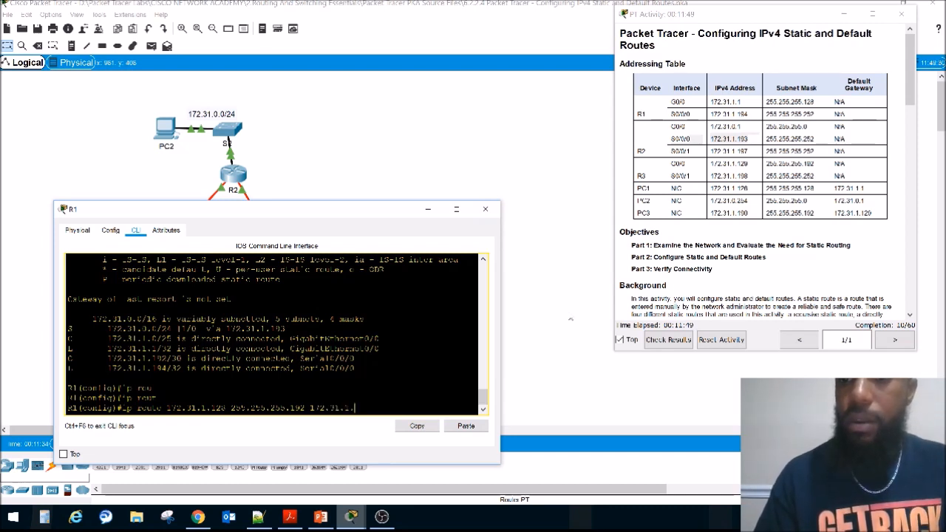
{"action": "type", "text": "193"}
{"action": "key", "text": "Return"}
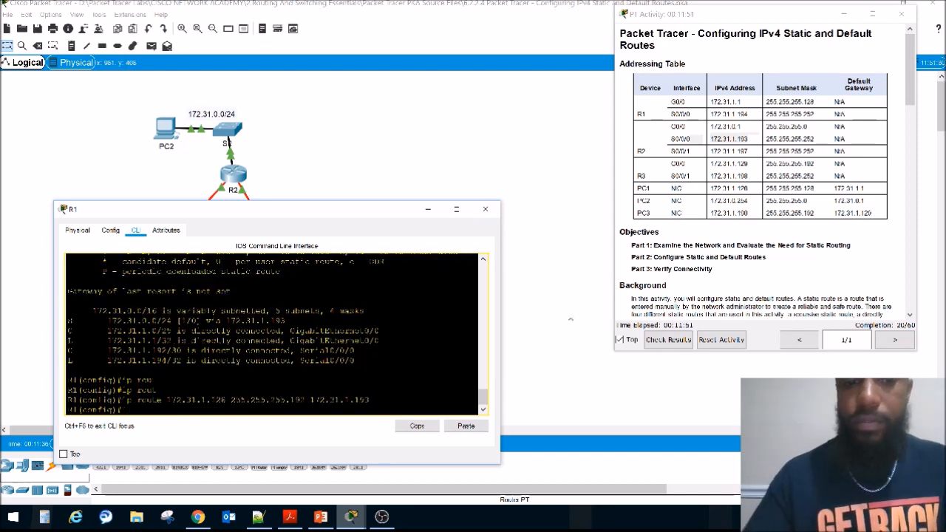
Step: Run do sho ip rou on R1 and highlight the static route entry for 172.31.1.128/26
{"action": "type", "text": "do sho ip rou"}
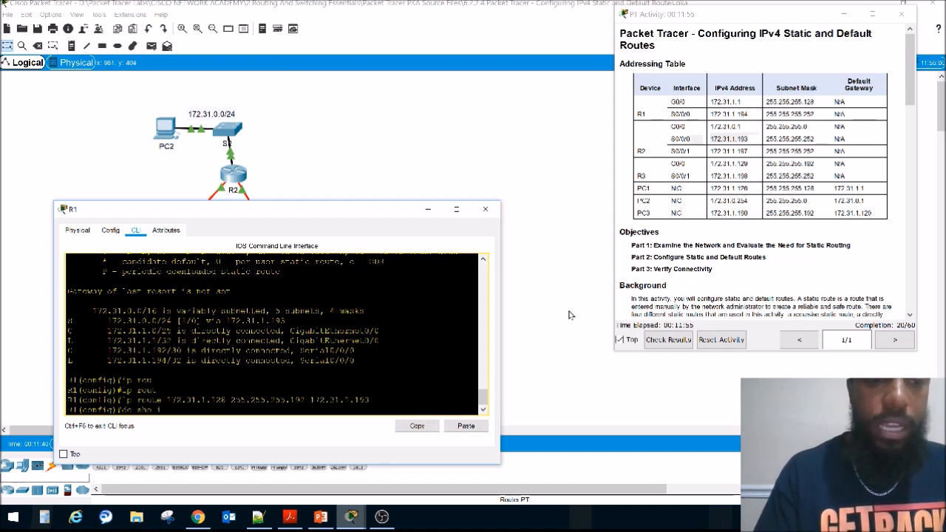
{"action": "key", "text": "Return"}
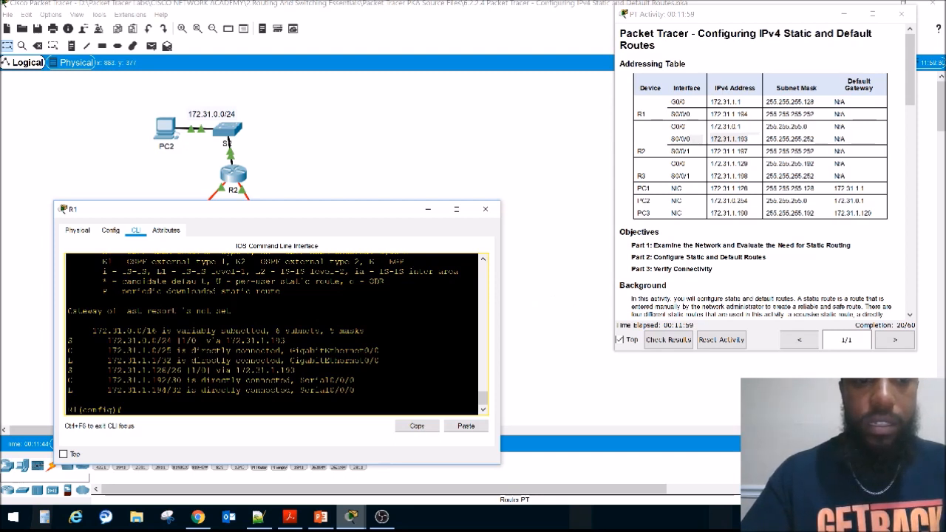
{"action": "left_click_drag", "start_coordinate": [71, 371], "coordinate": [295, 370]}
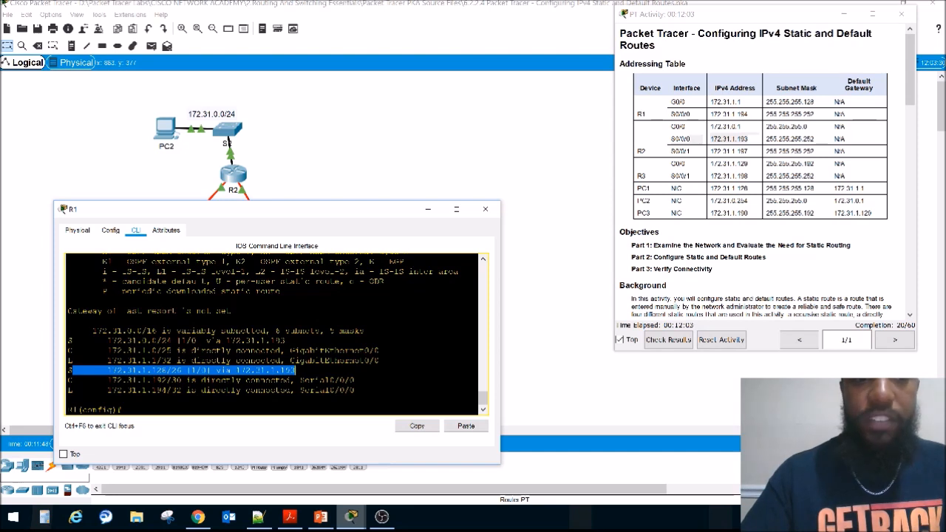
Step: Highlight the candidate default code and the gateway of last resort line in R1's routing table output
{"action": "left_click_drag", "start_coordinate": [207, 281], "coordinate": [92, 281]}
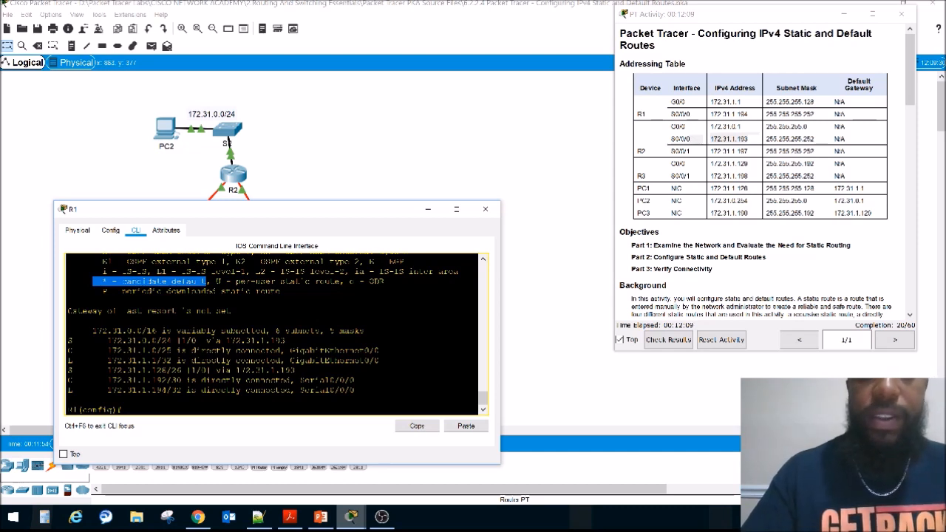
{"action": "left_click_drag", "start_coordinate": [231, 311], "coordinate": [66, 311]}
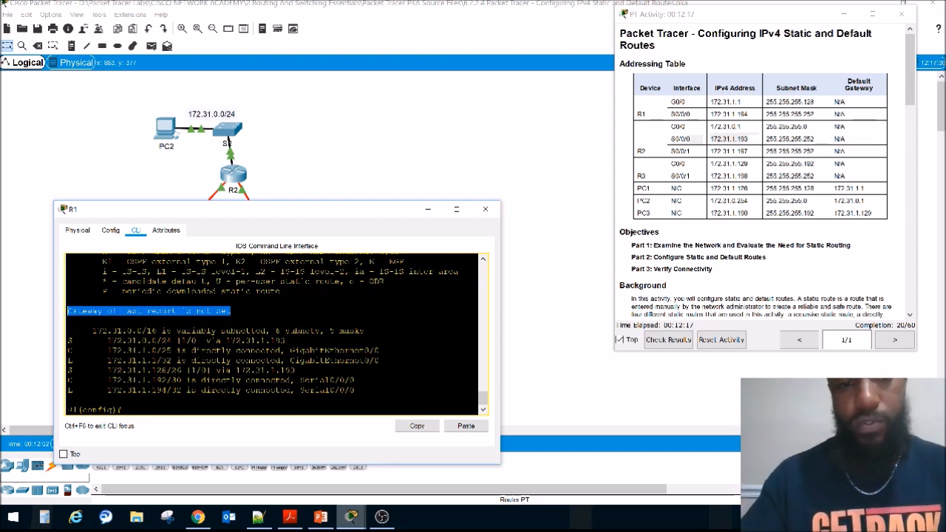
{"action": "left_click_drag", "start_coordinate": [240, 213], "coordinate": [252, 259]}
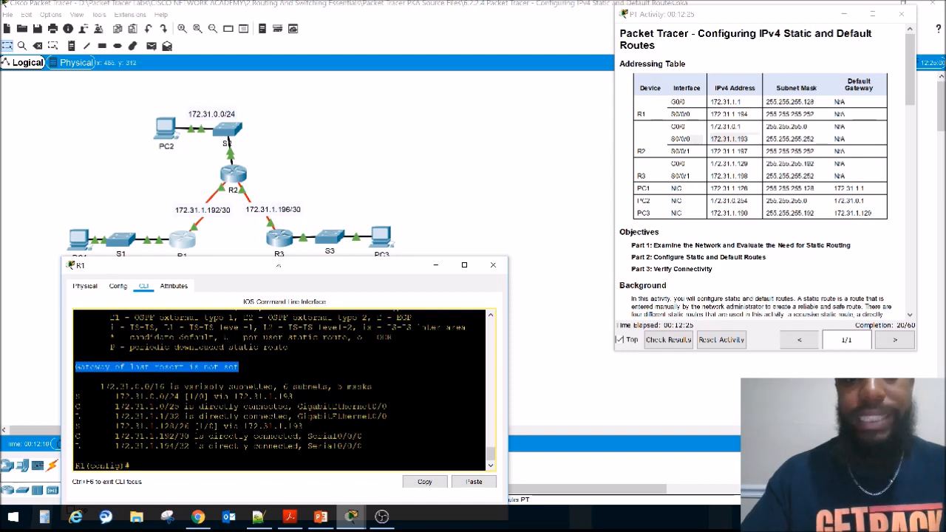
Step: Start R1's static route command with destination network 172.31.1.196, recalling the command line after the incomplete ip route 172. entry
{"action": "left_click_drag", "start_coordinate": [267, 265], "coordinate": [257, 173]}
{"action": "left_click", "coordinate": [140, 373]}
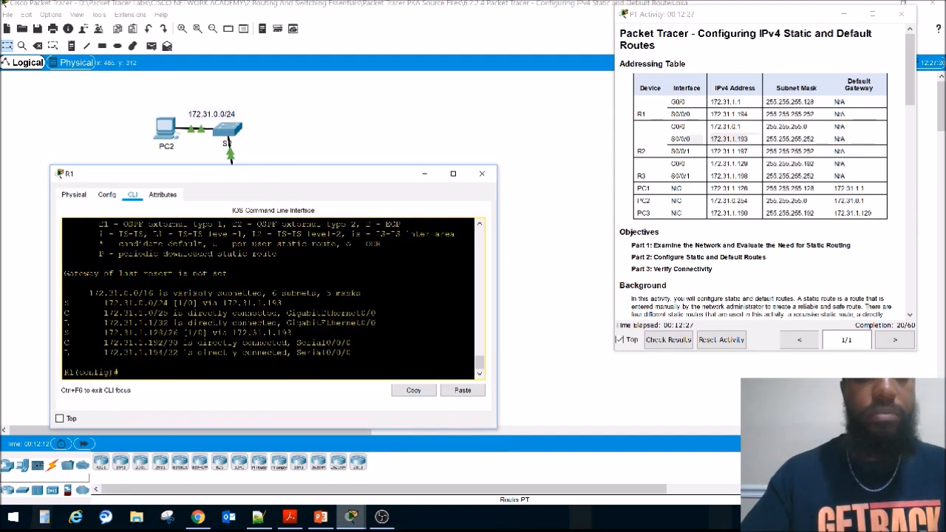
{"action": "type", "text": "ip route"}
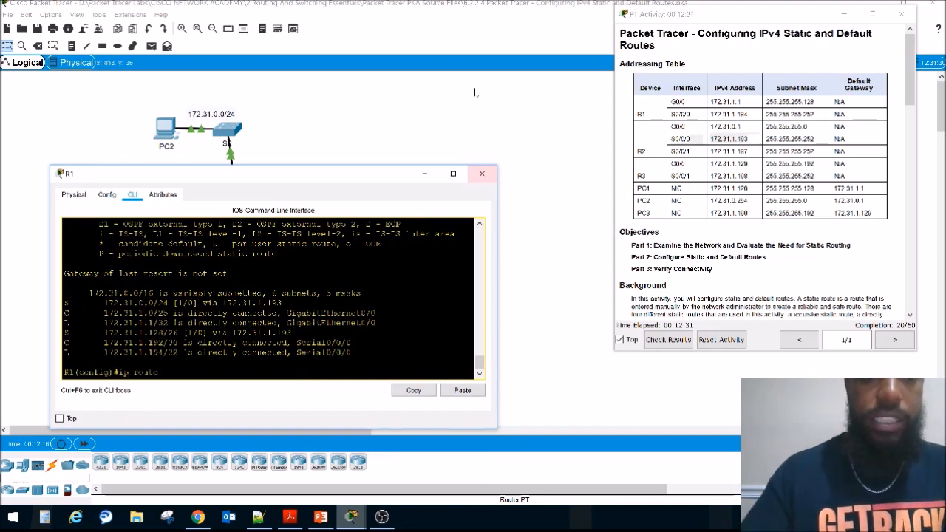
{"action": "mouse_move", "coordinate": [346, 180]}
{"action": "left_mouse_down"}
{"action": "mouse_move", "coordinate": [359, 288]}
{"action": "mouse_move", "coordinate": [362, 191]}
{"action": "left_mouse_up"}
{"action": "type", "text": "172.31"}
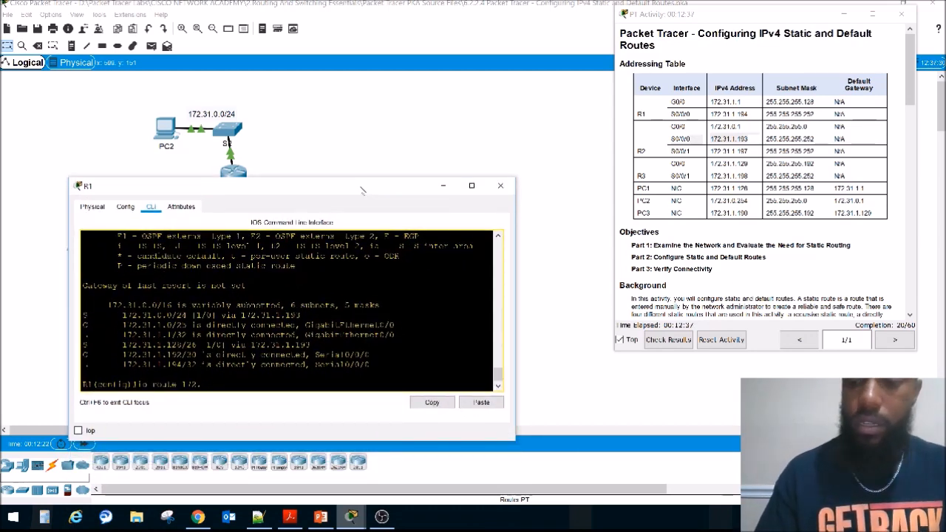
{"action": "key", "text": "Return"}
{"action": "type", "text": "31"}
{"action": "key", "text": "Up"}
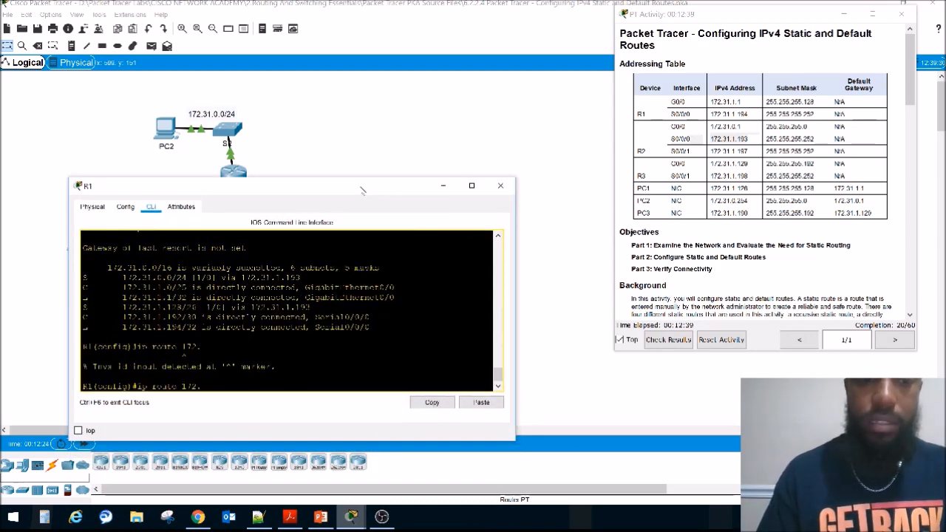
{"action": "type", "text": "31.1.19"}
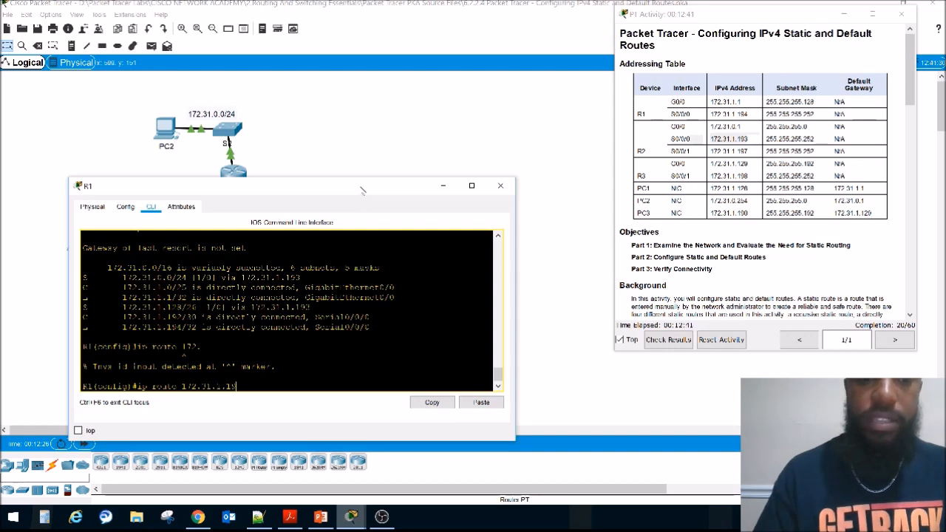
{"action": "type", "text": "8"}
Step: Complete R1's static route to 172.31.1.196 with mask 255.255.255.252 and next hop 172.31.1.193 copied from the routing table output
{"action": "mouse_move", "coordinate": [362, 185]}
{"action": "left_mouse_down"}
{"action": "mouse_move", "coordinate": [366, 290]}
{"action": "mouse_move", "coordinate": [357, 182]}
{"action": "left_mouse_up"}
{"action": "type", "text": "255.255.255.252"}
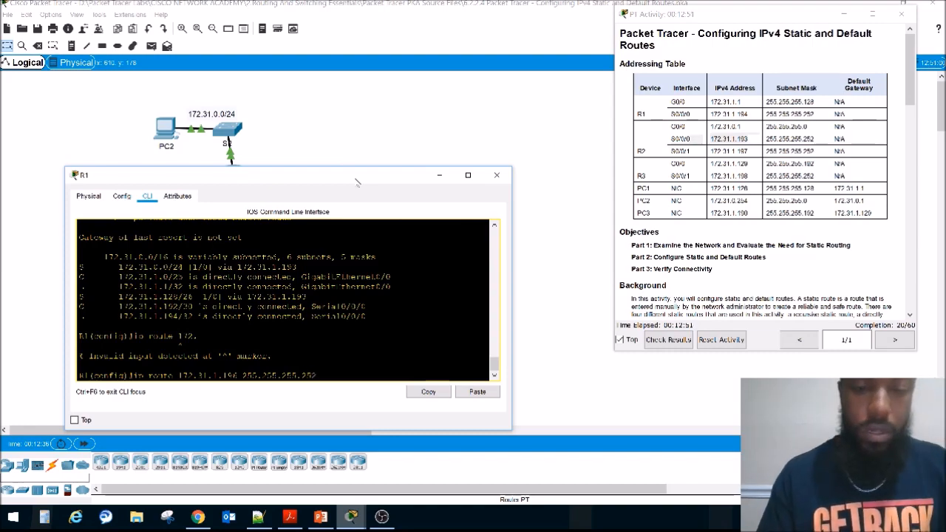
{"action": "left_click_drag", "start_coordinate": [358, 184], "coordinate": [364, 206]}
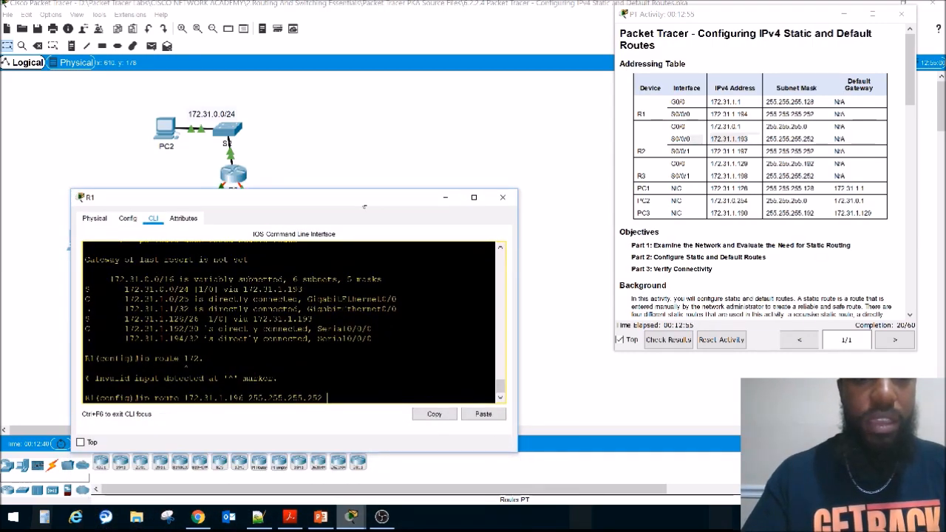
{"action": "left_click_drag", "start_coordinate": [312, 319], "coordinate": [253, 319]}
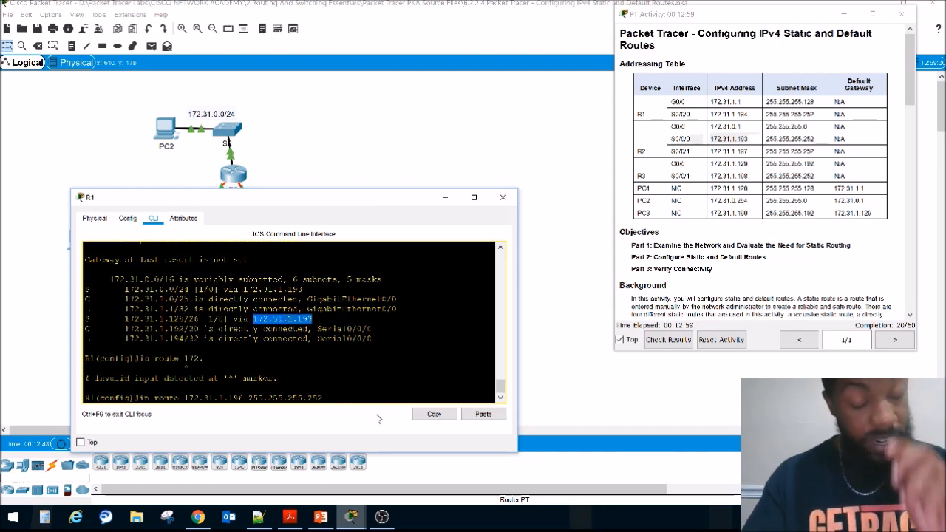
{"action": "left_click", "coordinate": [433, 415]}
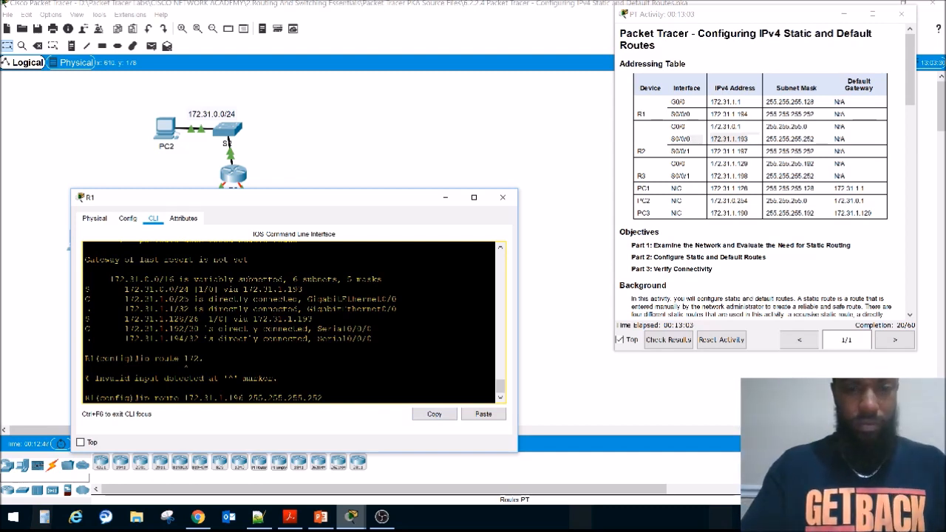
{"action": "left_click", "coordinate": [483, 415]}
{"action": "key", "text": "Return"}
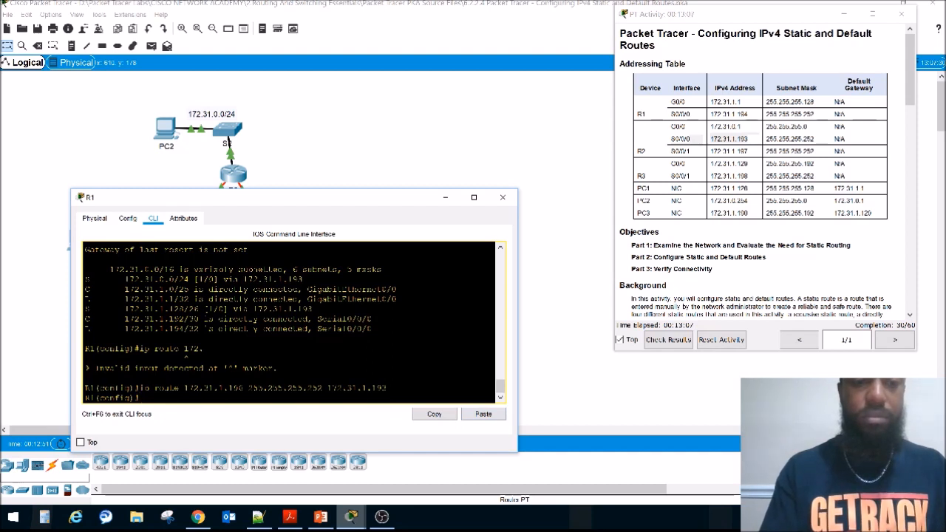
Step: Run do sho ip route on R1, highlight the static entry for 172.31.1.196/30, and close R1's window
{"action": "type", "text": "do sho"}
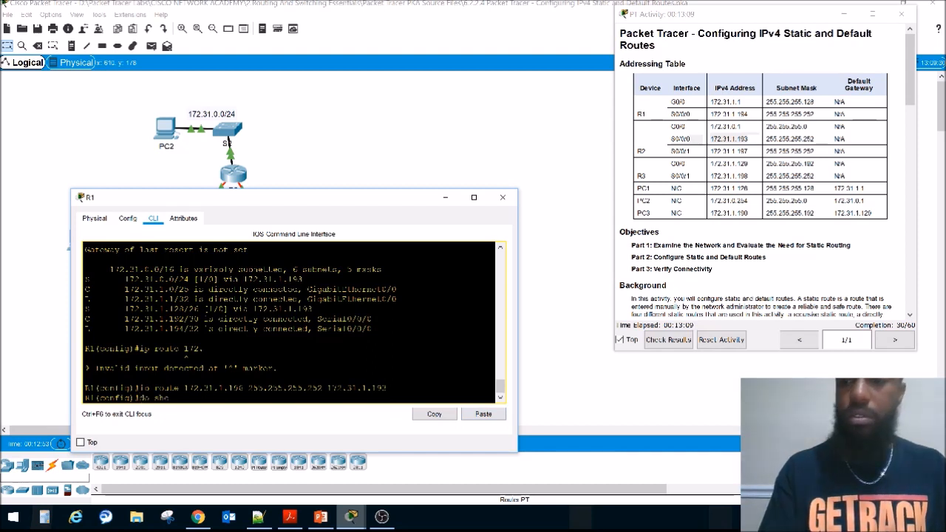
{"action": "type", "text": " ip route"}
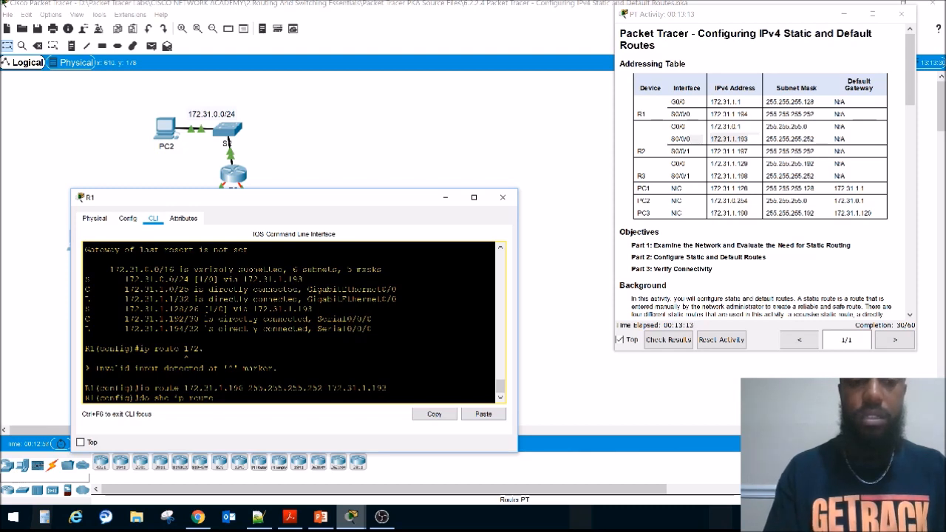
{"action": "key", "text": "Return"}
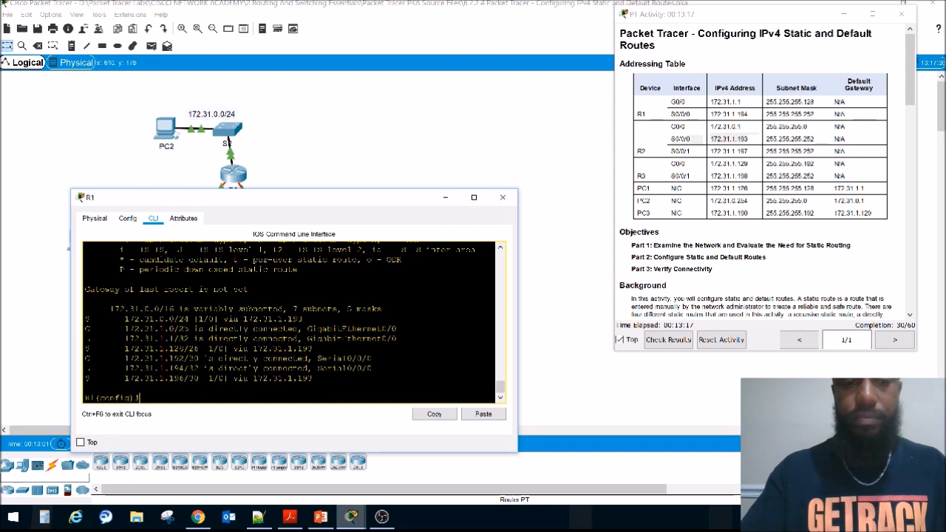
{"action": "left_click_drag", "start_coordinate": [124, 379], "coordinate": [311, 379]}
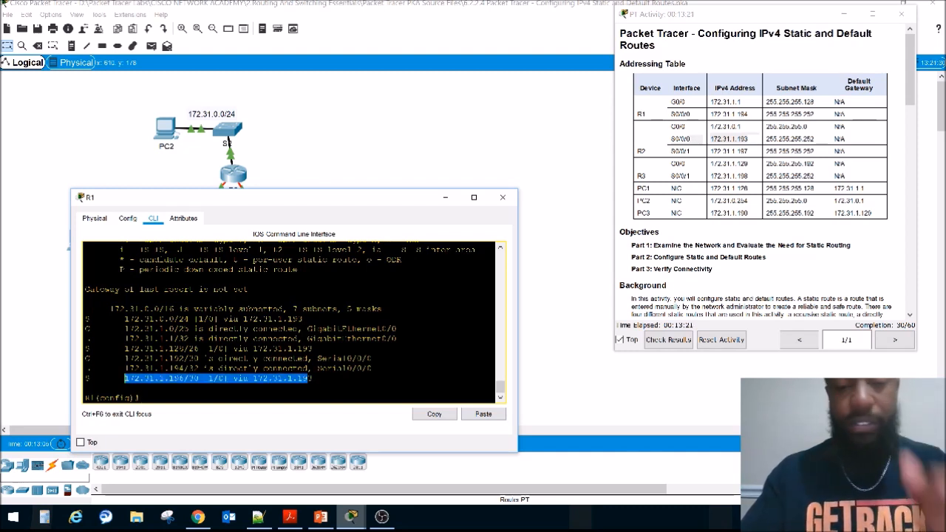
{"action": "left_click", "coordinate": [503, 198]}
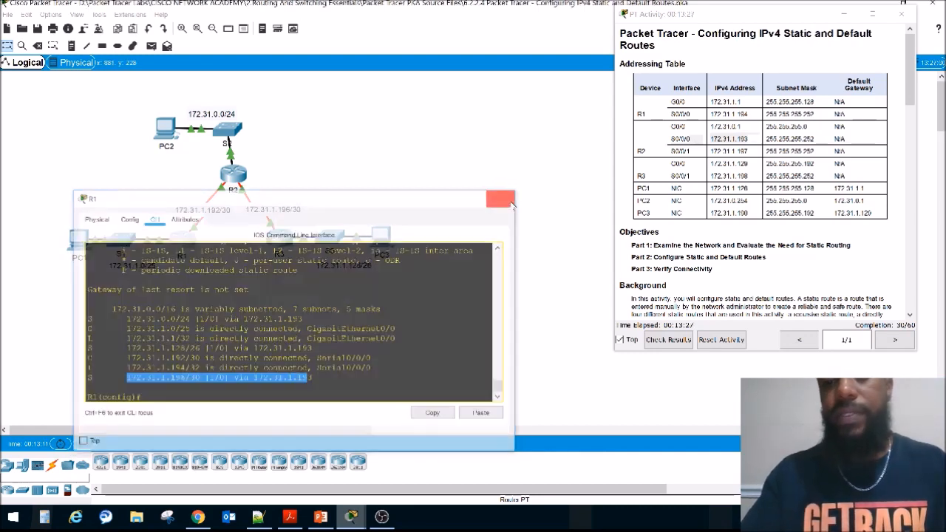
Step: Review the Part 2 connectivity test instructions and mark PC2's LAN 172.31.0.0/24 in the topology
{"action": "scroll", "coordinate": [699, 219], "scroll_direction": "down", "scroll_amount": 1}
{"action": "scroll", "coordinate": [699, 219], "scroll_direction": "down", "scroll_amount": 7}
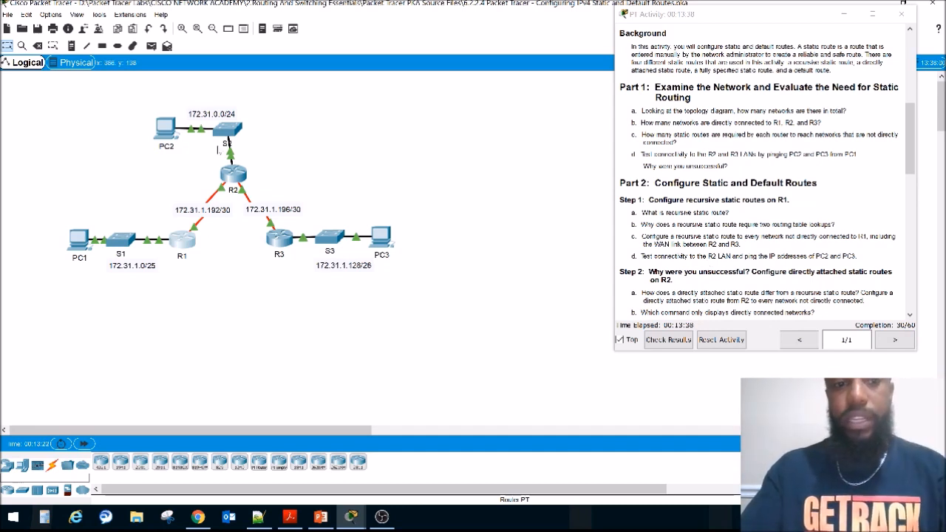
{"action": "left_click_drag", "start_coordinate": [139, 95], "coordinate": [297, 155]}
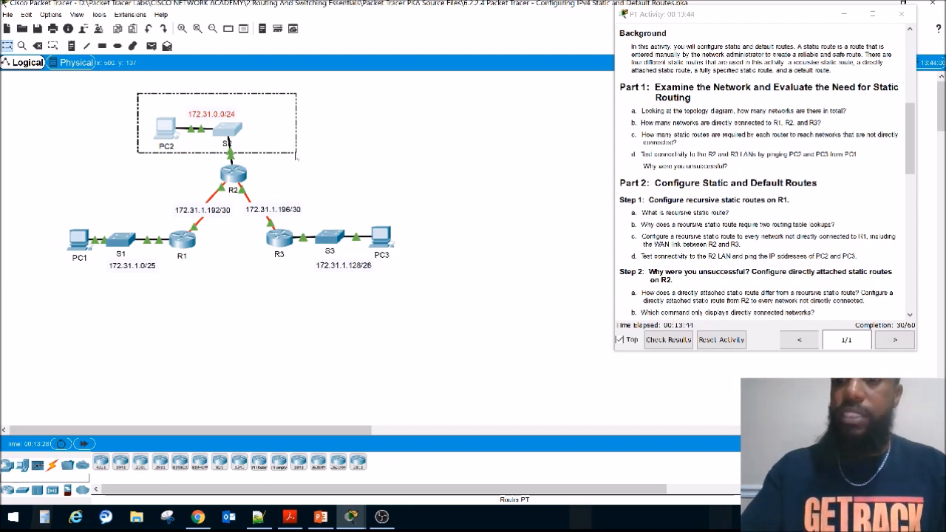
{"action": "left_click_drag", "start_coordinate": [297, 155], "coordinate": [296, 153]}
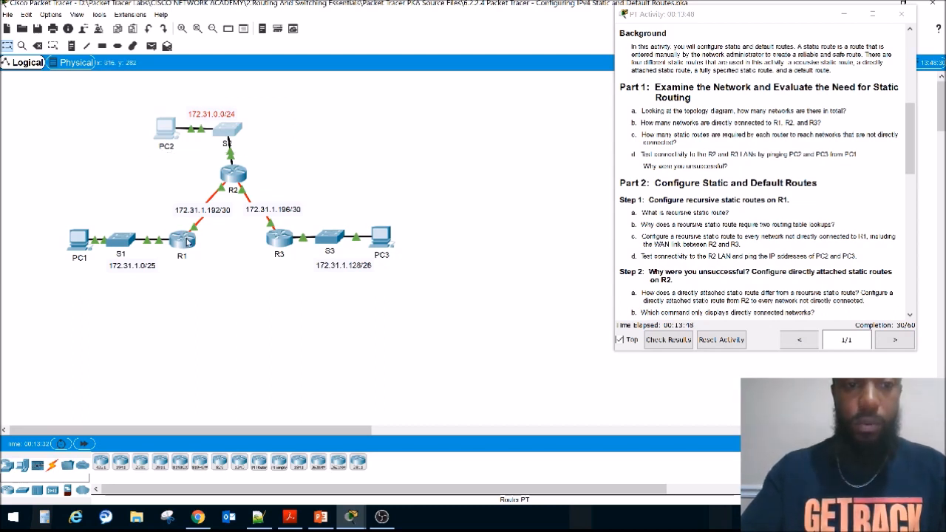
{"action": "mouse_move", "coordinate": [187, 242]}
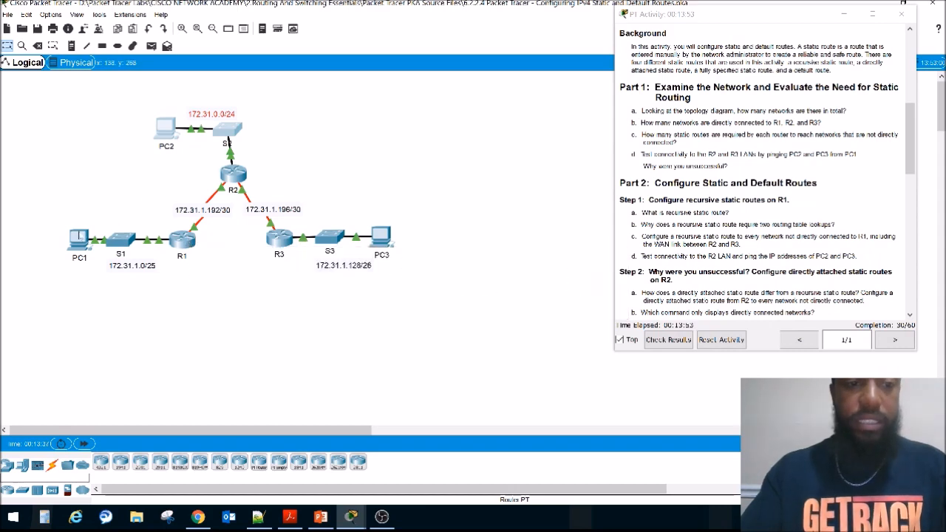
Step: Open PC1's Command Prompt and bring the addressing table into view beside it
{"action": "left_click", "coordinate": [80, 238]}
{"action": "left_click_drag", "start_coordinate": [515, 70], "coordinate": [386, 158]}
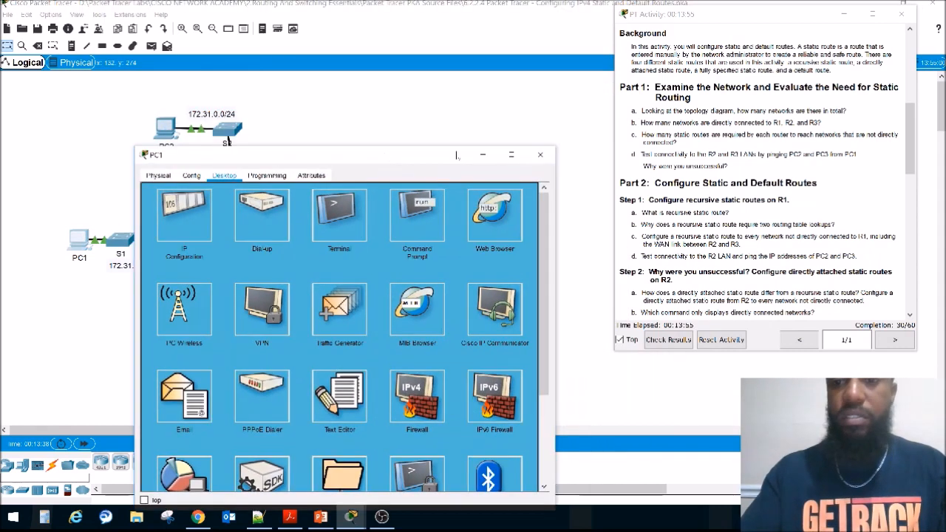
{"action": "left_click", "coordinate": [747, 268]}
{"action": "scroll", "coordinate": [747, 268], "scroll_direction": "up", "scroll_amount": 6}
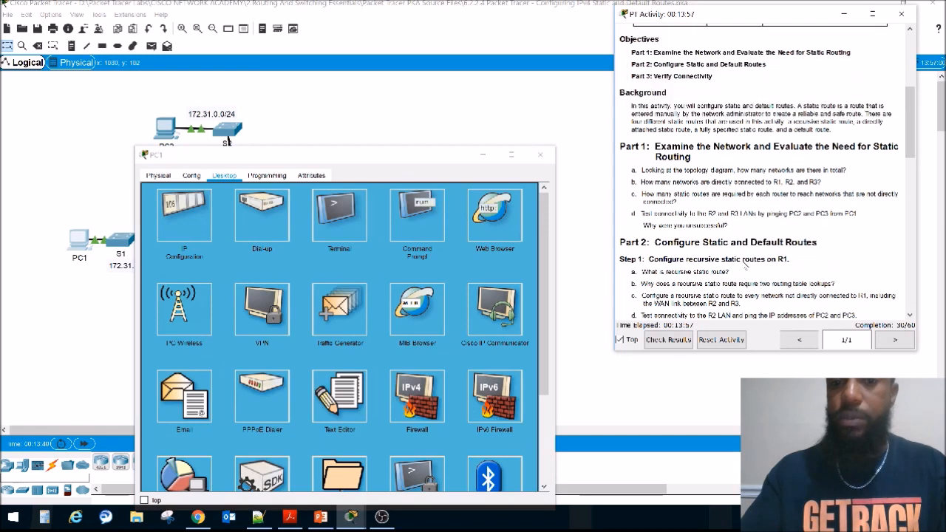
{"action": "left_click_drag", "start_coordinate": [436, 157], "coordinate": [464, 84]}
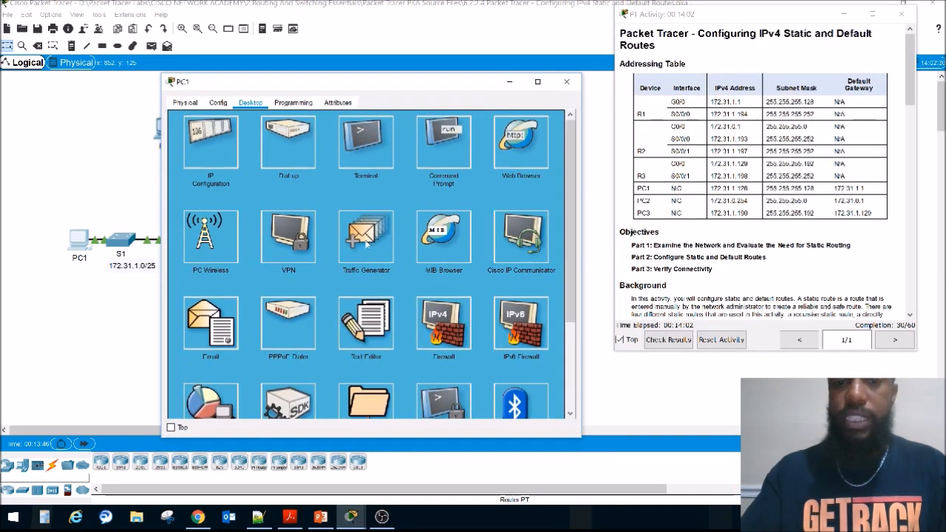
{"action": "left_click", "coordinate": [444, 163]}
Step: Ping PC2 at 172.31.0.254 from PC1's Command Prompt
{"action": "type", "text": "ping"}
{"action": "key", "text": "BackSpace"}
{"action": "key", "text": "BackSpace"}
{"action": "key", "text": "BackSpace"}
{"action": "key", "text": "BackSpace"}
{"action": "type", "text": "pi"}
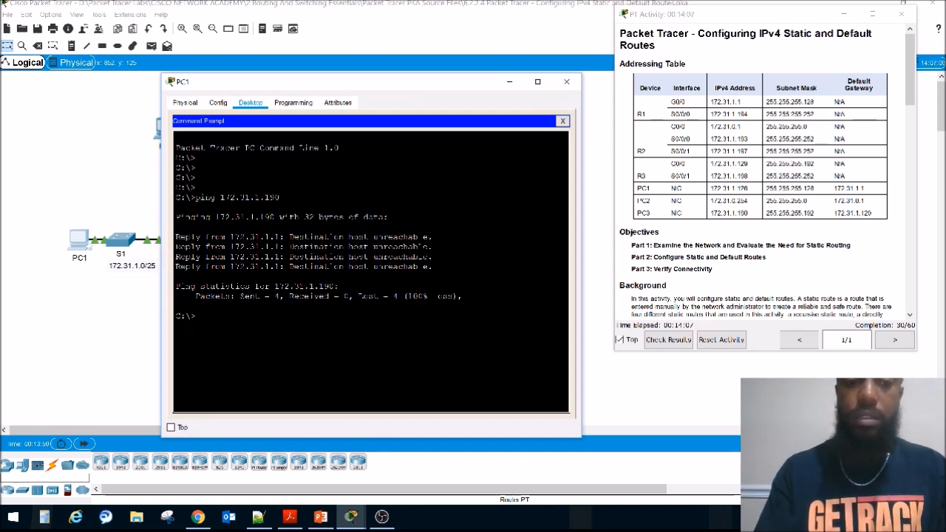
{"action": "type", "text": "ng "}
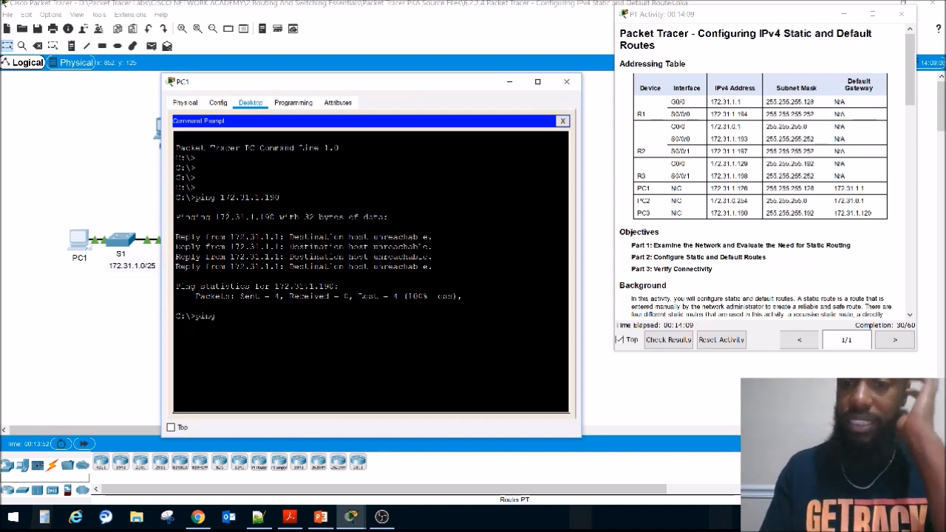
{"action": "type", "text": "172.31.0.254"}
{"action": "key", "text": "Return"}
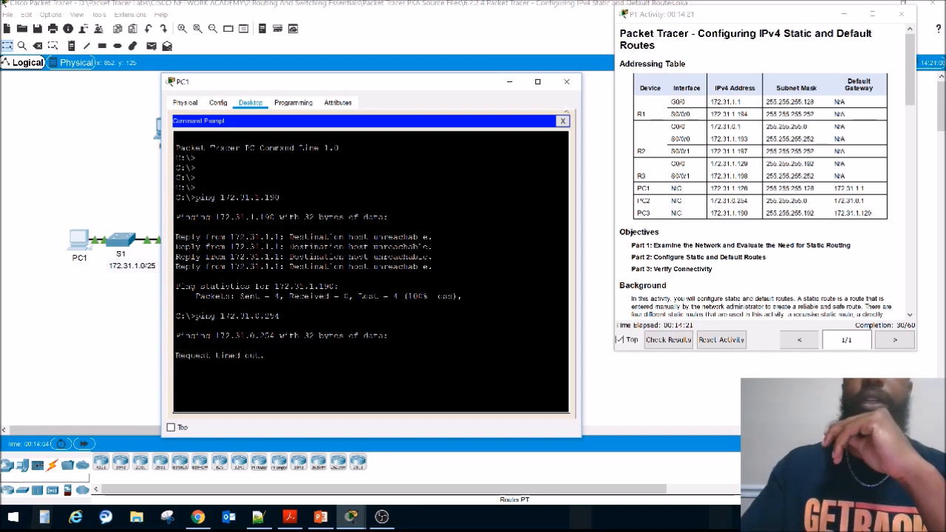
Step: Highlight the question "Why were you unsuccessful?" in Step 2 of the instructions and move PC1's window off the topology
{"action": "scroll", "coordinate": [735, 232], "scroll_direction": "down", "scroll_amount": 10}
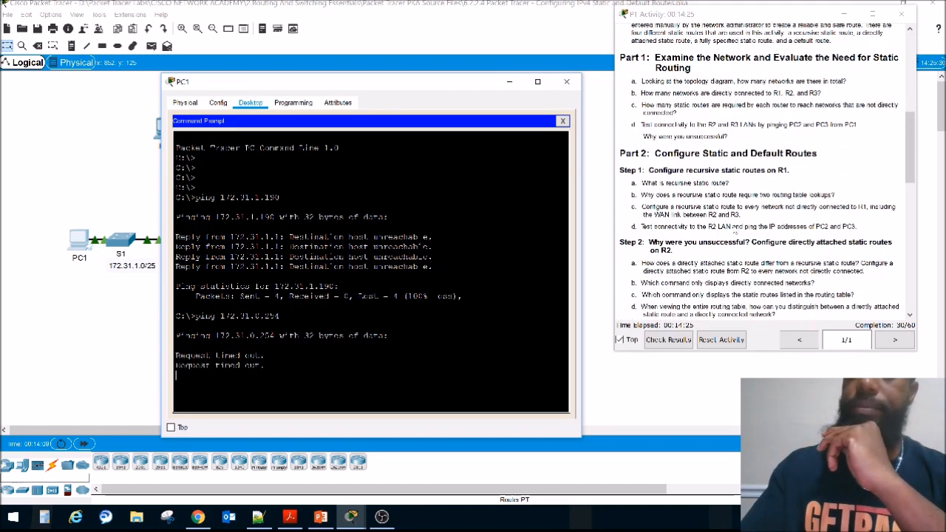
{"action": "left_click_drag", "start_coordinate": [648, 241], "coordinate": [750, 242]}
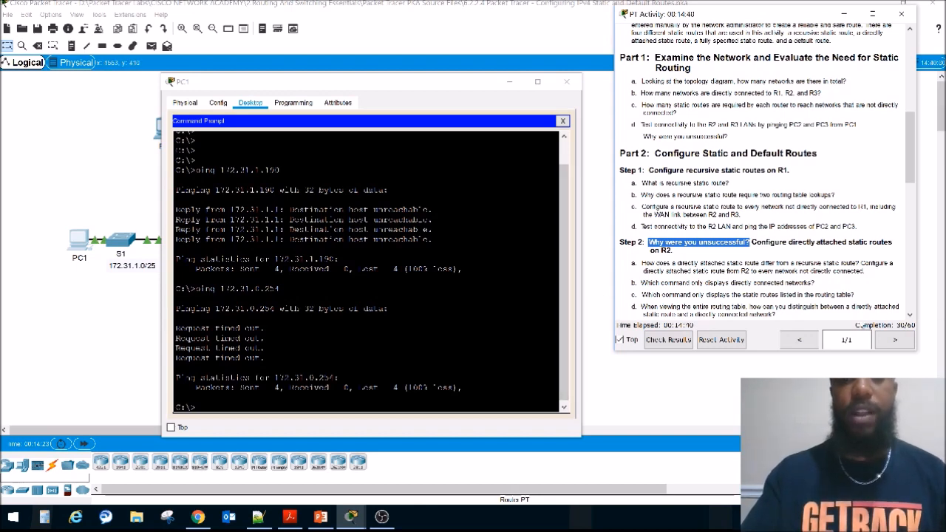
{"action": "left_click_drag", "start_coordinate": [459, 88], "coordinate": [410, 128]}
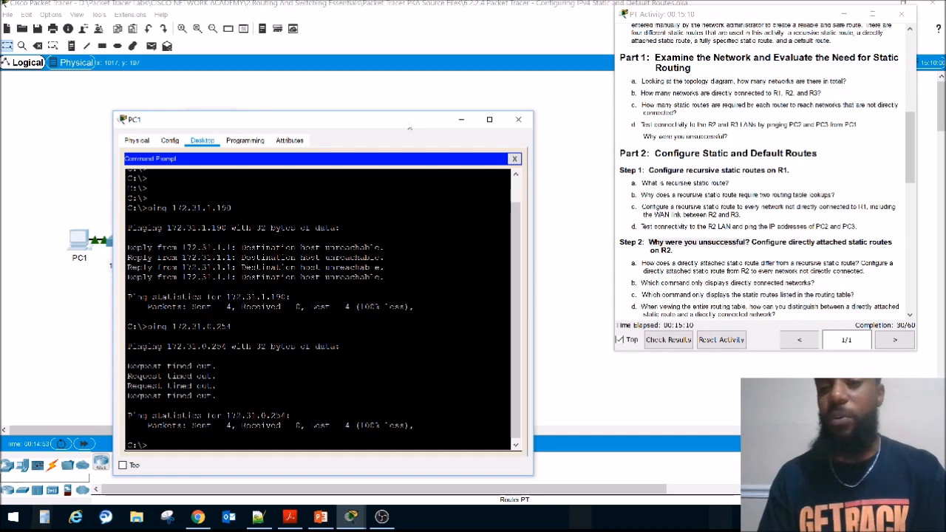
{"action": "left_click_drag", "start_coordinate": [409, 127], "coordinate": [360, 442]}
Step: Mark R3's LAN 172.31.1.128/26 and the 172.31.1.192/30 and 172.31.1.196/30 link labels in the topology to trace the networks
{"action": "left_click_drag", "start_coordinate": [432, 220], "coordinate": [328, 283]}
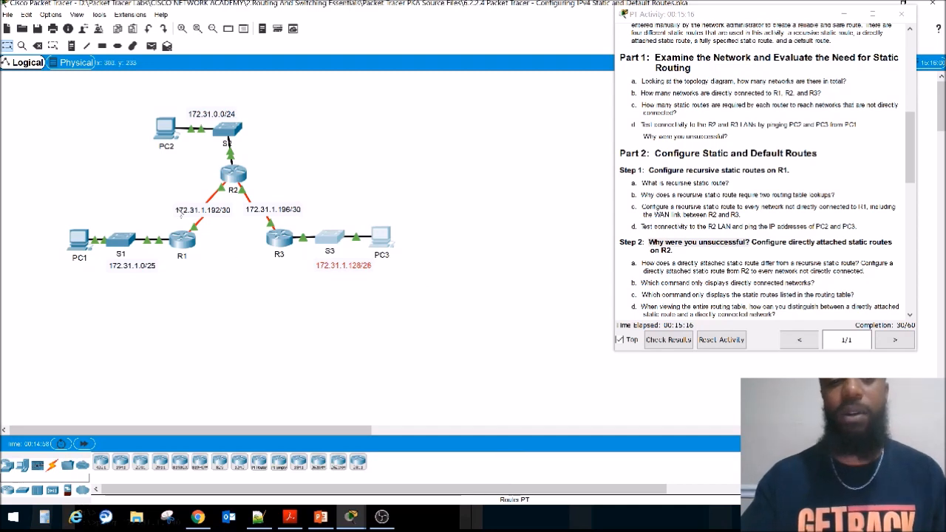
{"action": "left_click_drag", "start_coordinate": [174, 187], "coordinate": [224, 225]}
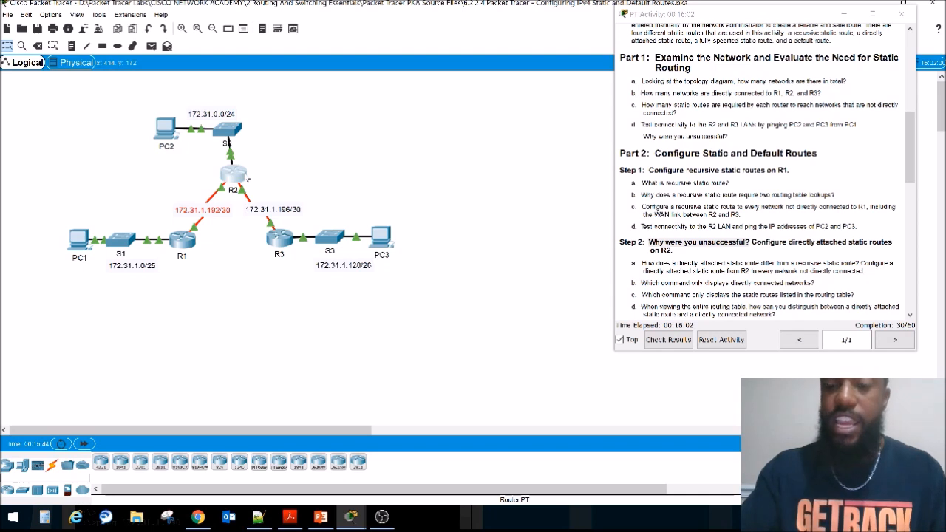
{"action": "mouse_move", "coordinate": [240, 177]}
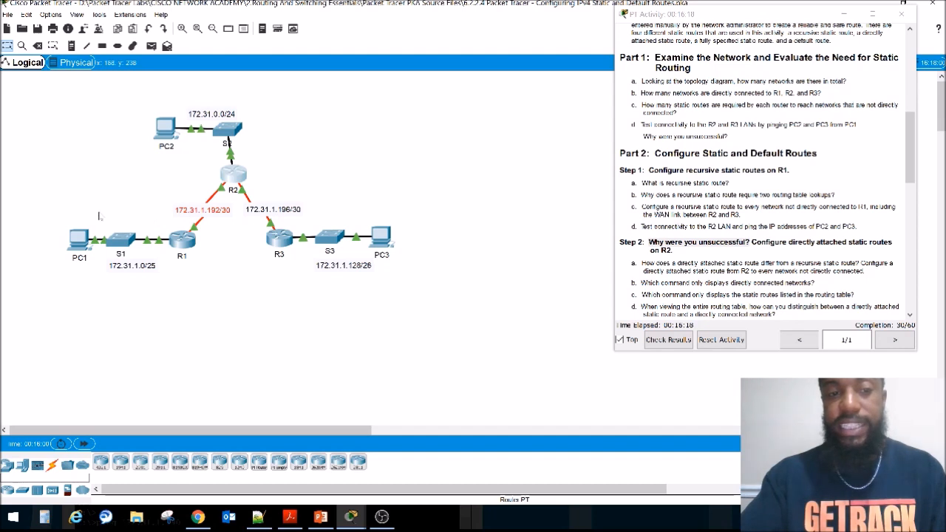
{"action": "left_click_drag", "start_coordinate": [413, 203], "coordinate": [298, 285]}
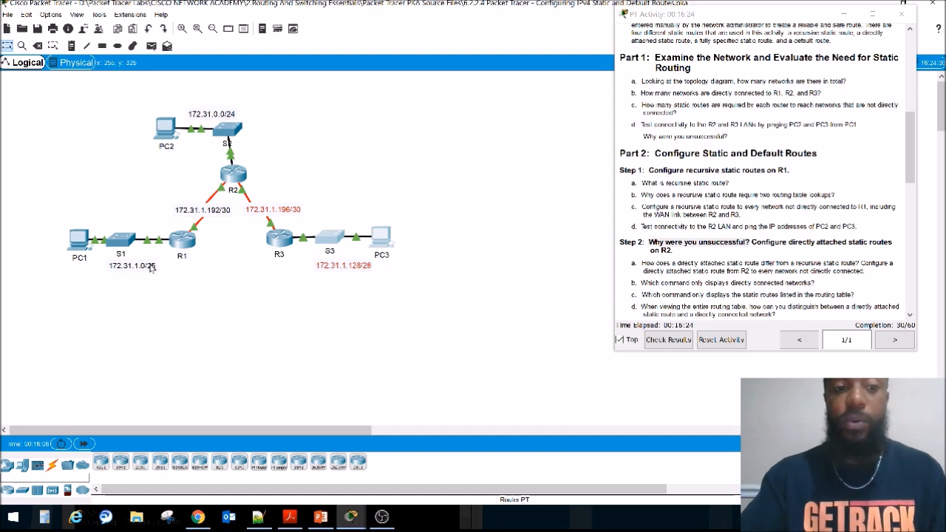
Step: Open R2's command line and enter privileged EXEC mode with ena
{"action": "left_click", "coordinate": [233, 173]}
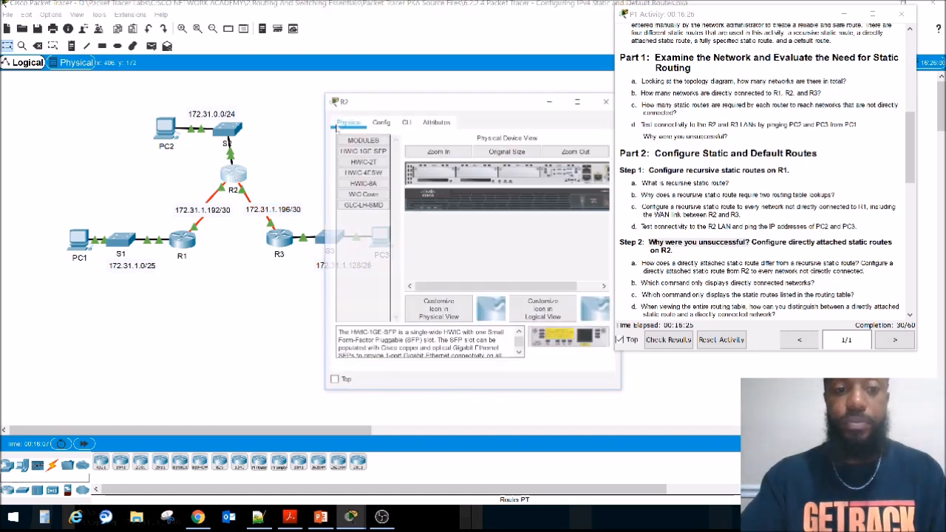
{"action": "left_click", "coordinate": [406, 120]}
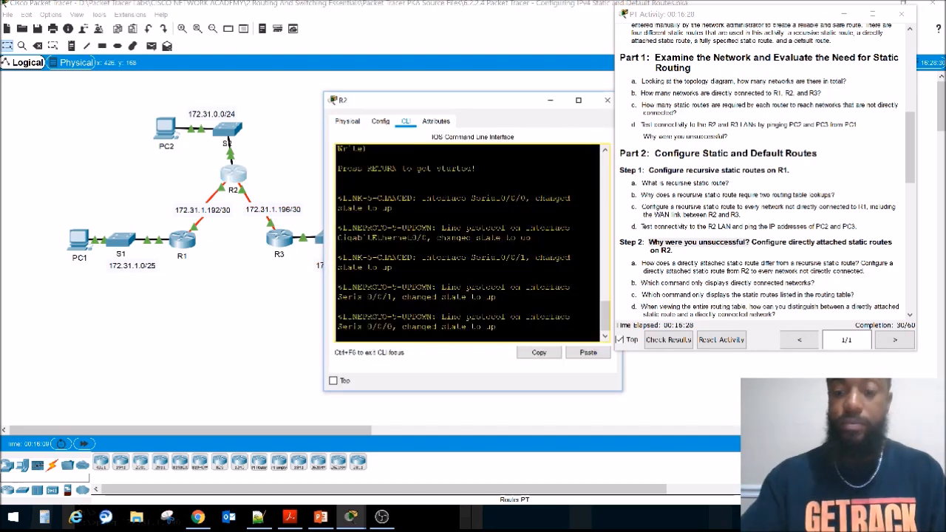
{"action": "key", "text": "Return"}
{"action": "key", "text": "Return"}
{"action": "type", "text": "ena"}
Step: Enter global configuration mode on R2 with configure terminal
{"action": "key", "text": "Return"}
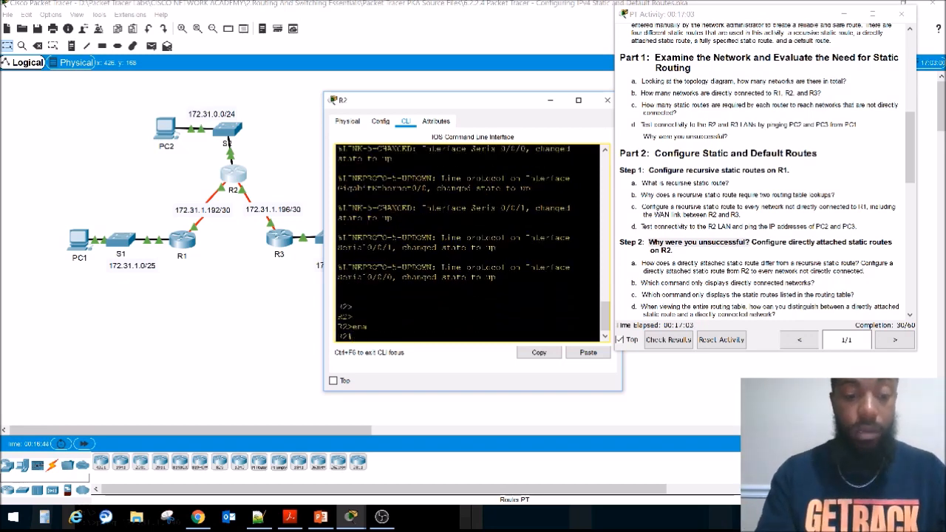
{"action": "type", "text": "conf"}
{"action": "key", "text": "Tab"}
{"action": "type", "text": "t"}
{"action": "key", "text": "Tab"}
{"action": "key", "text": "Return"}
Step: Add a static route on R2 to 172.31.1.0 255.255.255.128 via R1's S0/0/0 address, 172.31.1.194, from the Addressing Table
{"action": "type", "text": "ip route"}
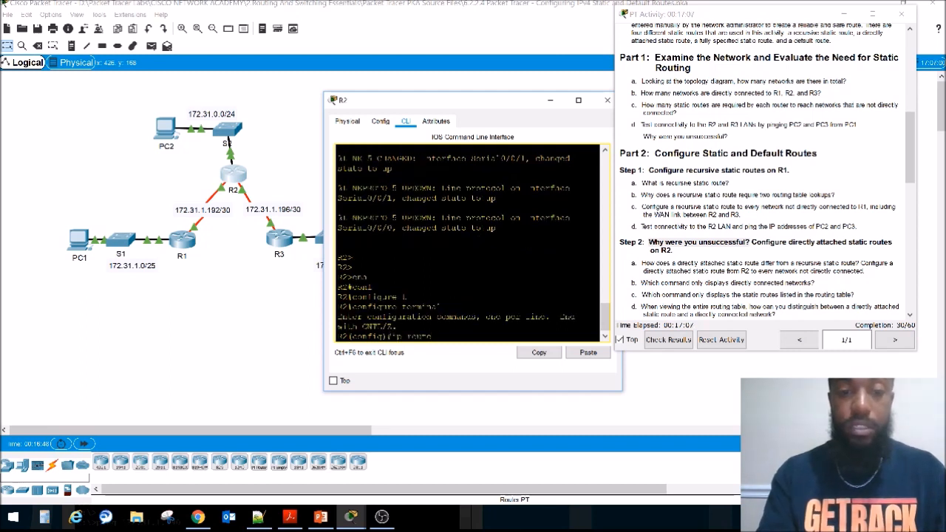
{"action": "type", "text": " 172.31."}
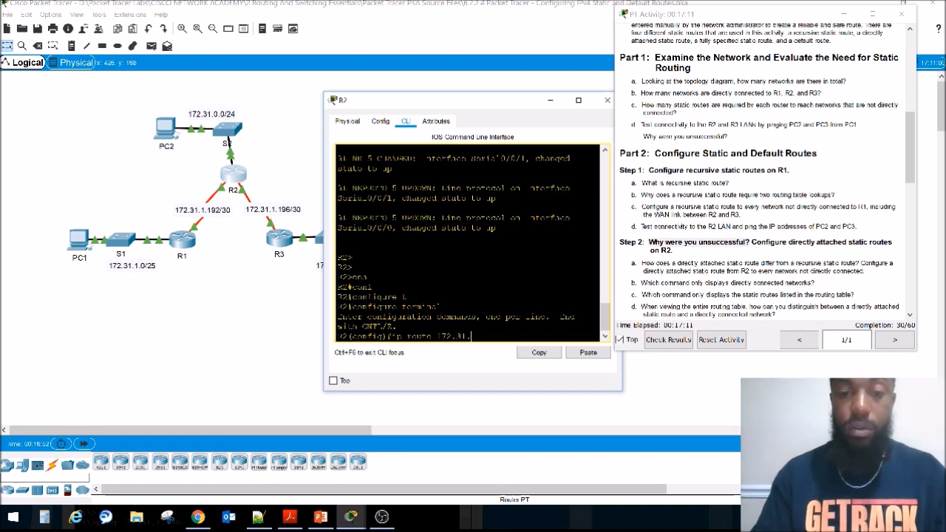
{"action": "type", "text": "1.0"}
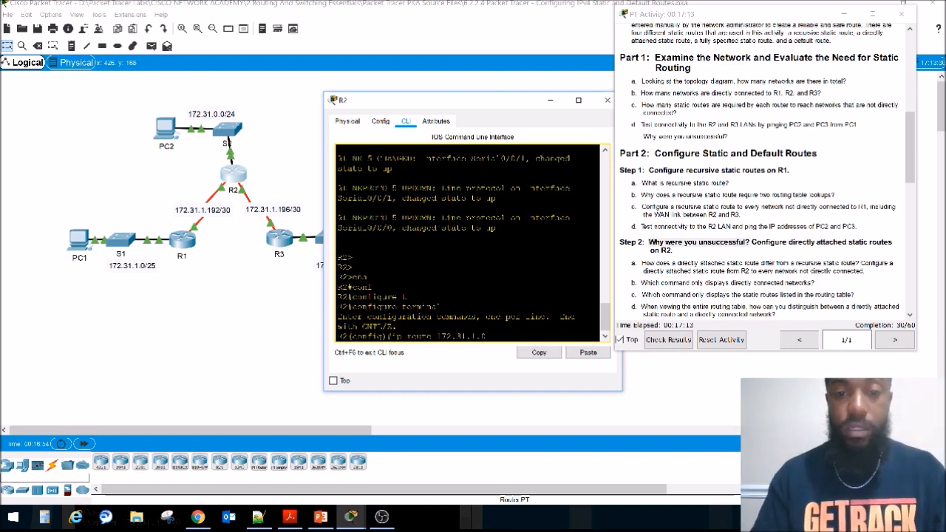
{"action": "type", "text": " 255.255.2"}
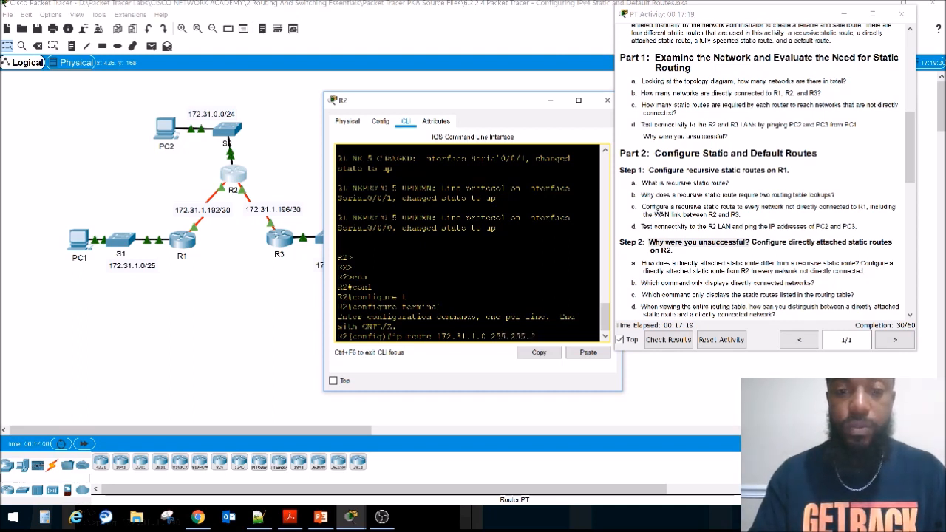
{"action": "type", "text": "55."}
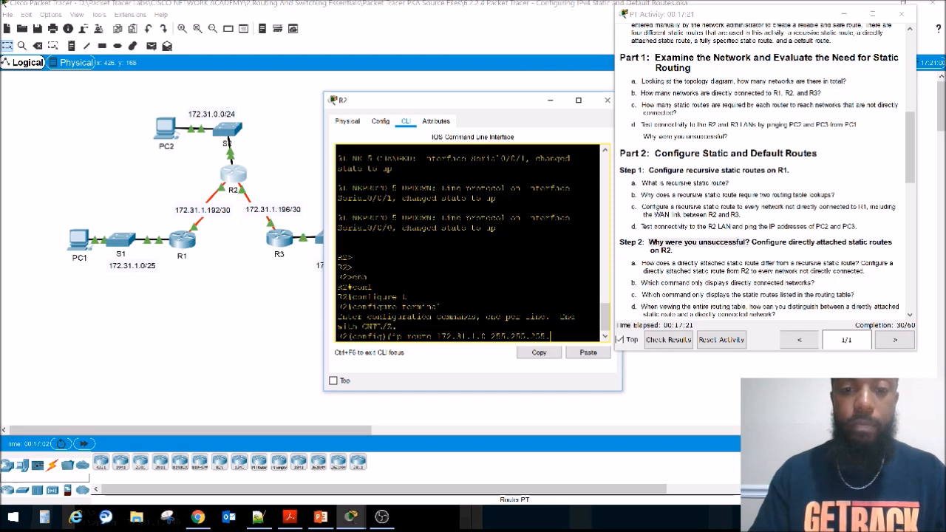
{"action": "type", "text": "128"}
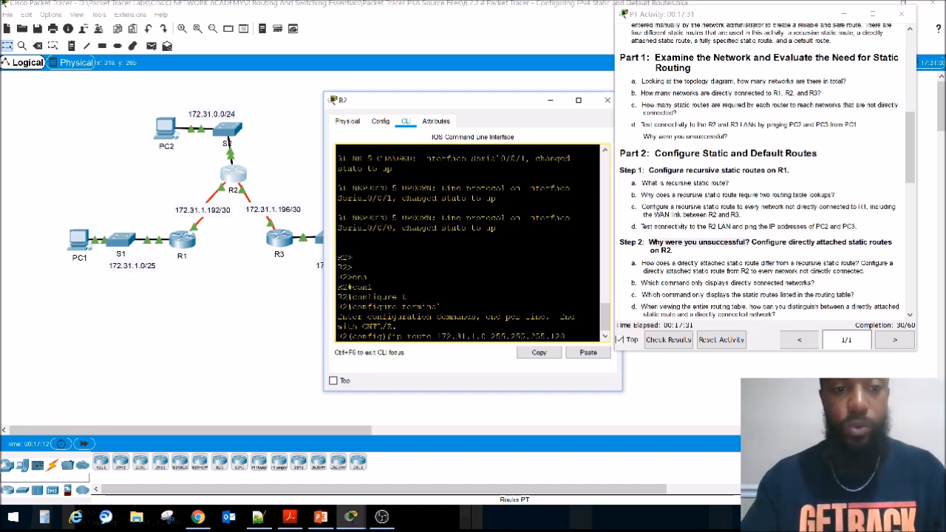
{"action": "scroll", "coordinate": [761, 185], "scroll_direction": "up", "scroll_amount": 10}
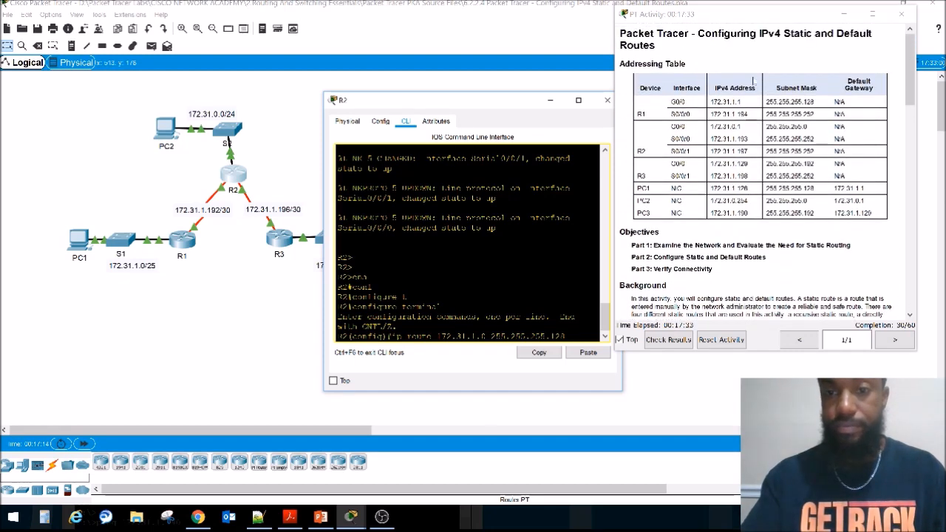
{"action": "left_click_drag", "start_coordinate": [710, 114], "coordinate": [748, 114]}
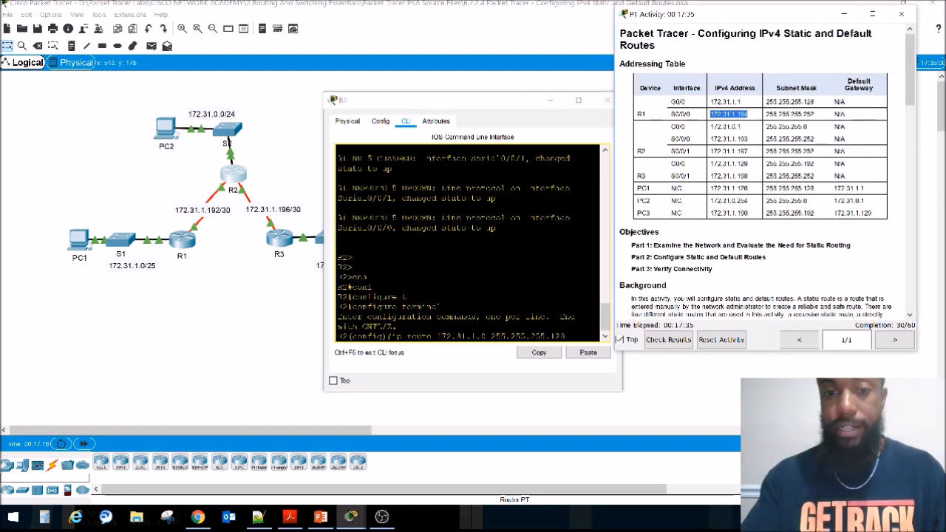
{"action": "left_click", "coordinate": [569, 332]}
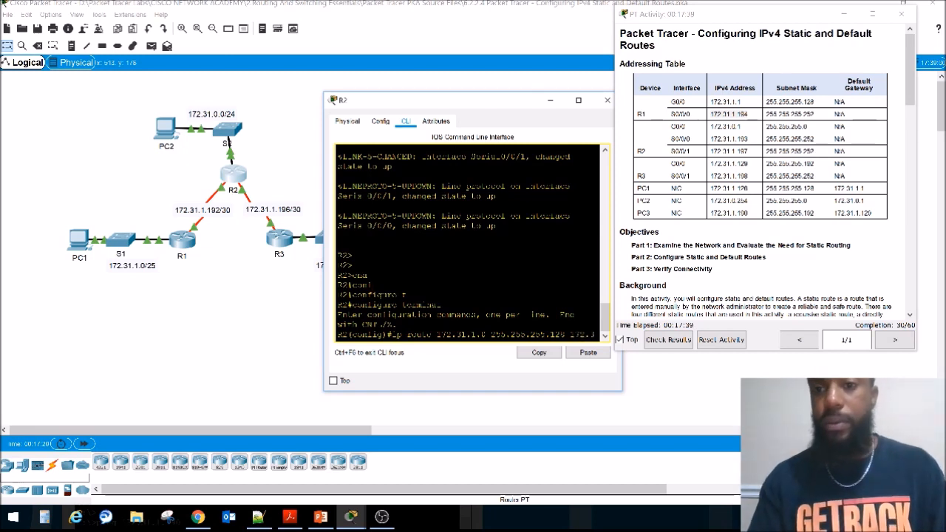
{"action": "type", "text": "172.31.1.1"}
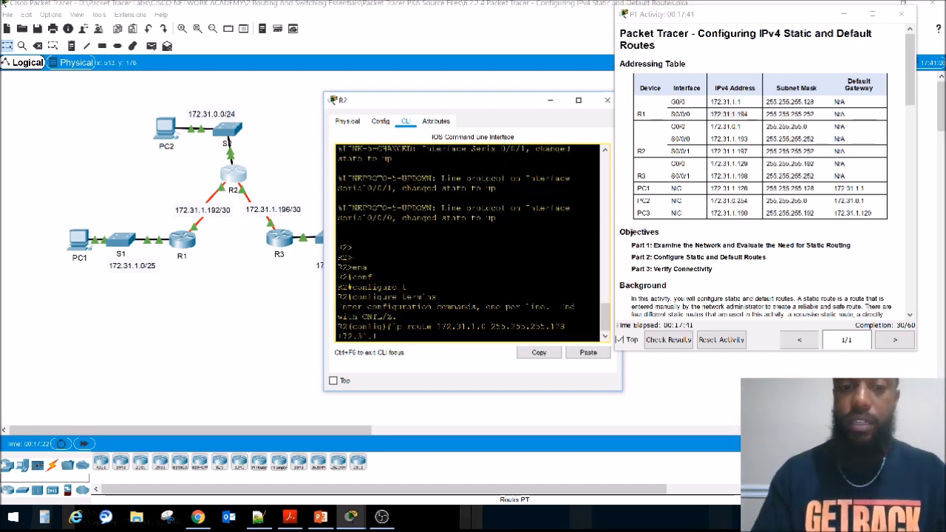
{"action": "type", "text": "94"}
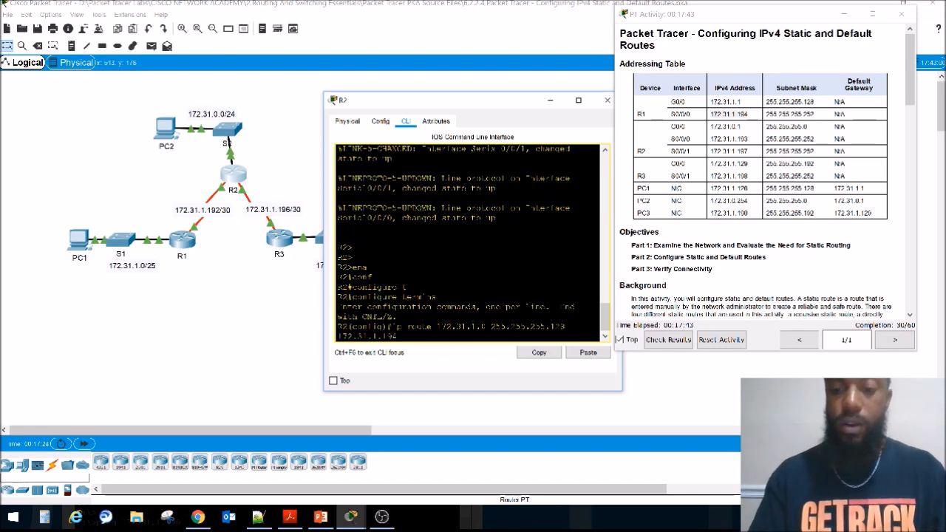
{"action": "key", "text": "Return"}
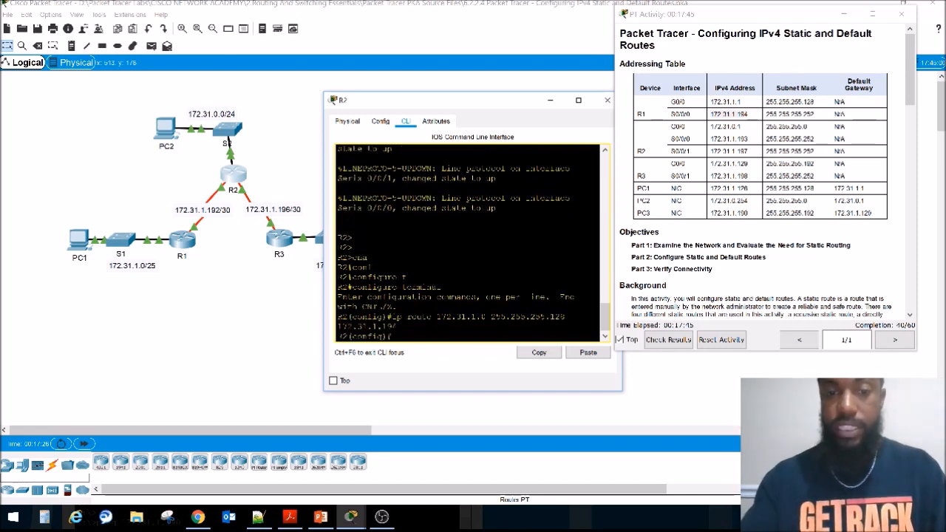
Step: Return R2 to privileged EXEC mode and display its routing table with sho ip route
{"action": "left_click", "coordinate": [607, 100]}
{"action": "left_click", "coordinate": [231, 175]}
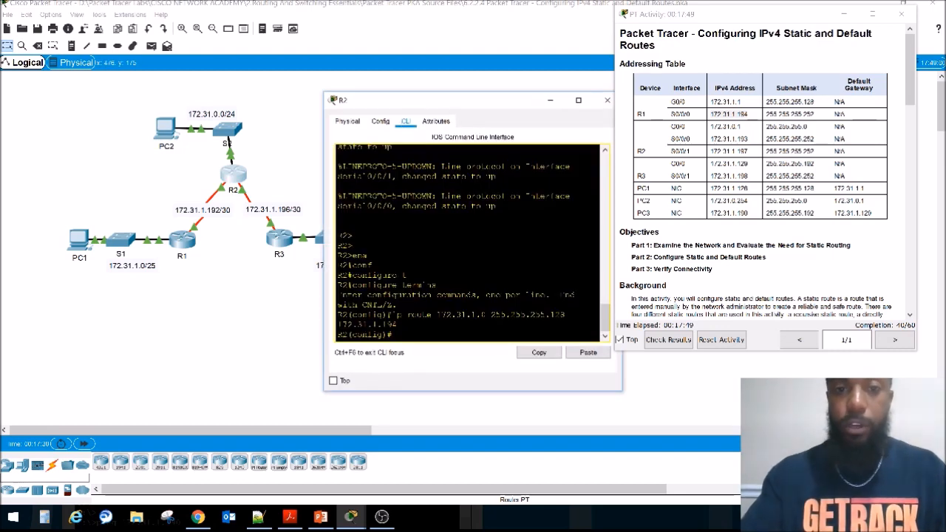
{"action": "key", "text": "Return"}
{"action": "key", "text": "Return"}
{"action": "key", "text": "Return"}
{"action": "key", "text": "Return"}
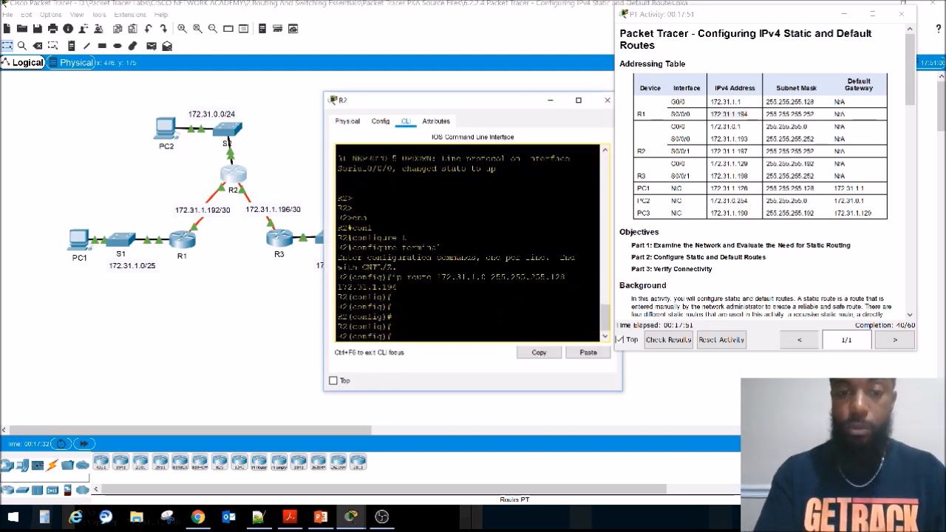
{"action": "type", "text": "ex"}
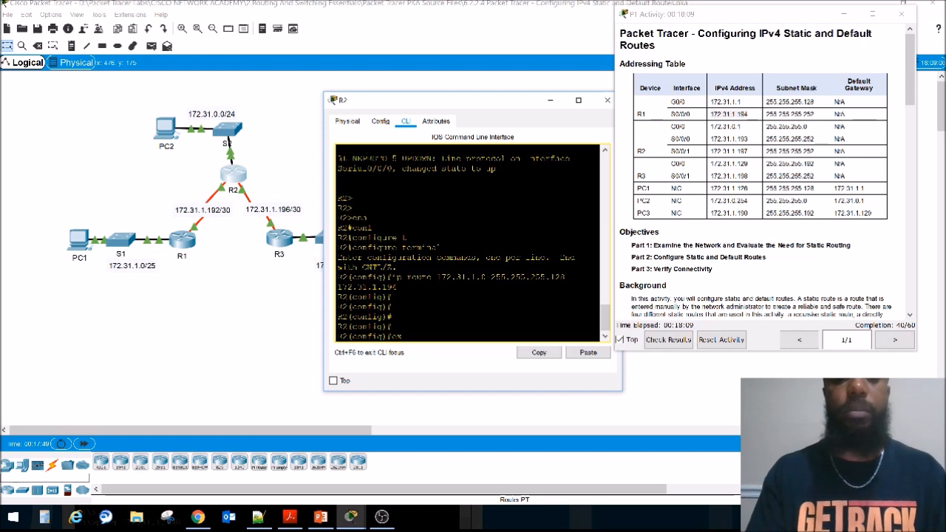
{"action": "key", "text": "BackSpace"}
{"action": "key", "text": "BackSpace"}
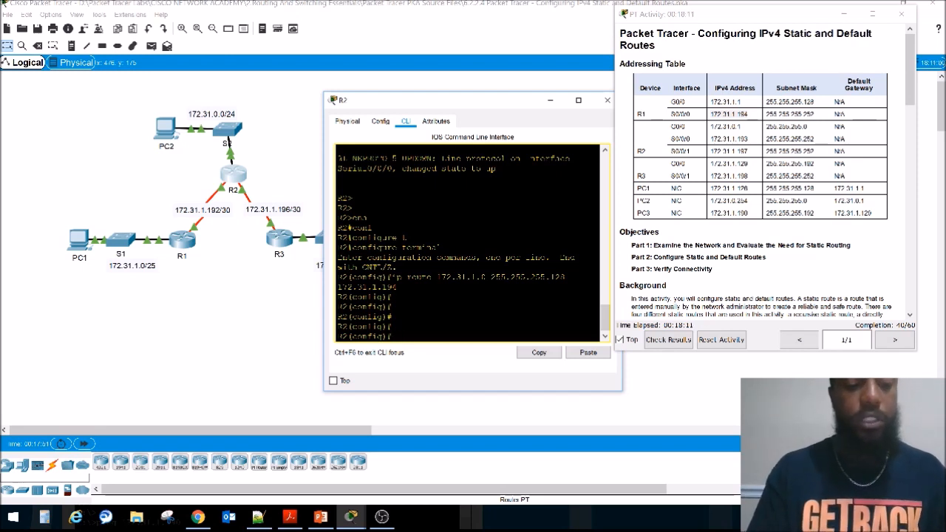
{"action": "key", "text": "ctrl+z"}
{"action": "type", "text": "sho ip route"}
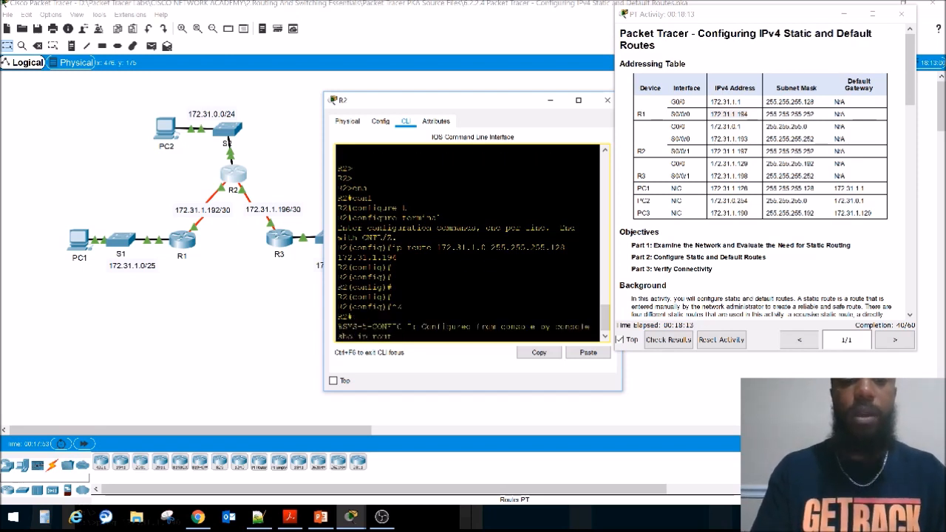
{"action": "key", "text": "Return"}
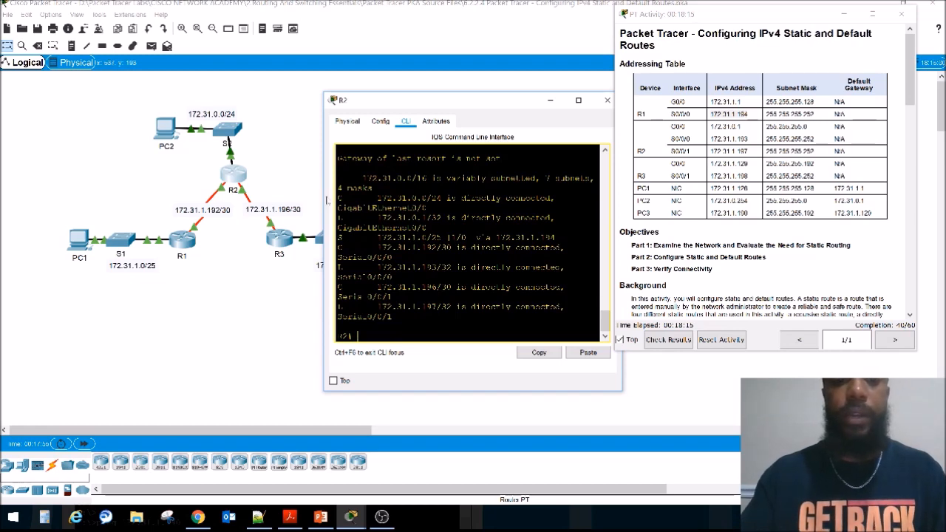
Step: Widen R2's window and highlight the static route to 172.31.1.0/25 and its next hop 172.31.1.194 in the routing table
{"action": "left_click_drag", "start_coordinate": [324, 194], "coordinate": [206, 185]}
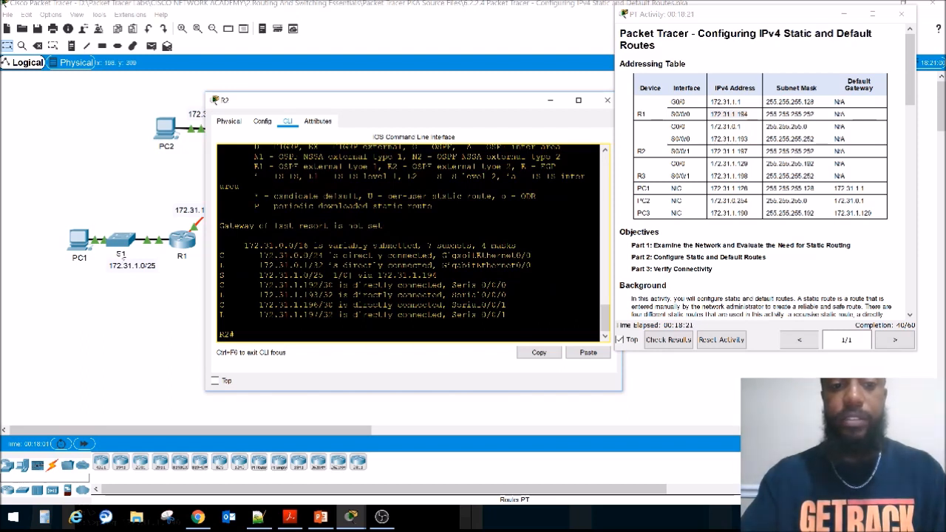
{"action": "left_click_drag", "start_coordinate": [437, 275], "coordinate": [220, 275]}
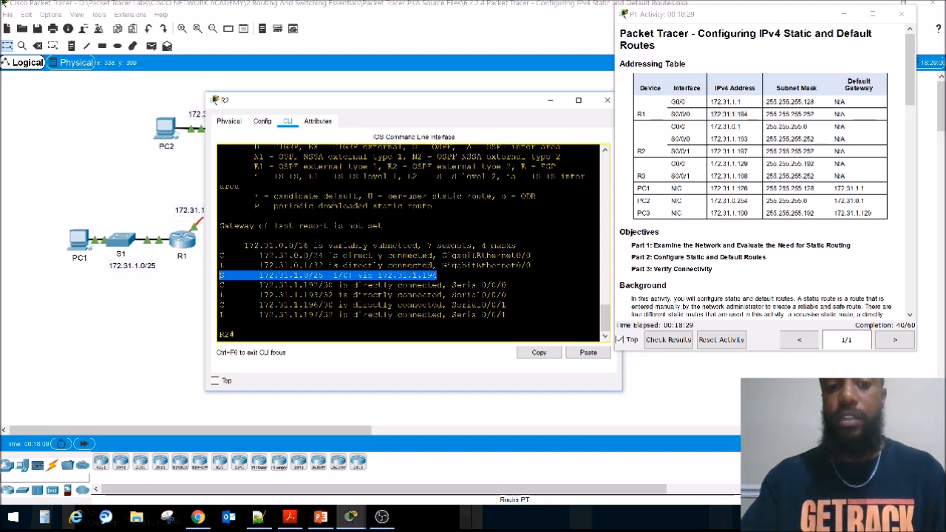
{"action": "left_click", "coordinate": [346, 275]}
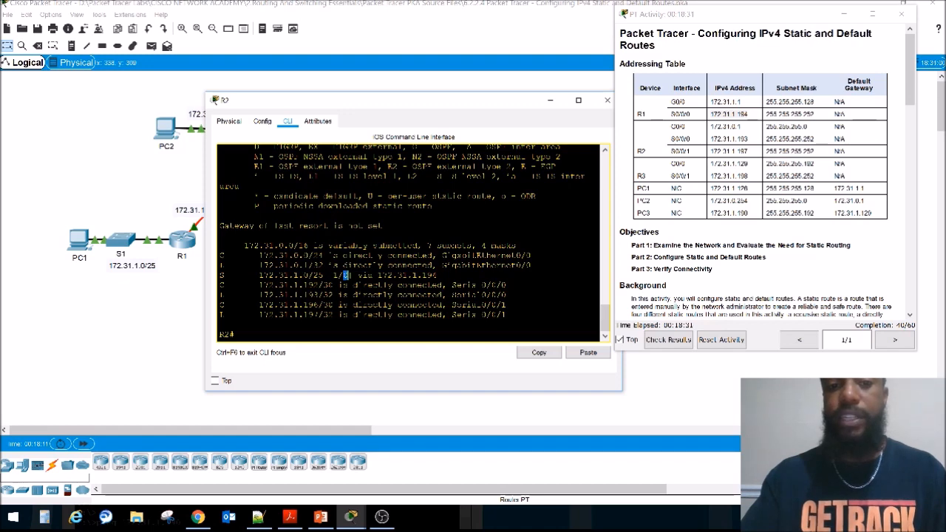
{"action": "left_click_drag", "start_coordinate": [378, 275], "coordinate": [438, 275]}
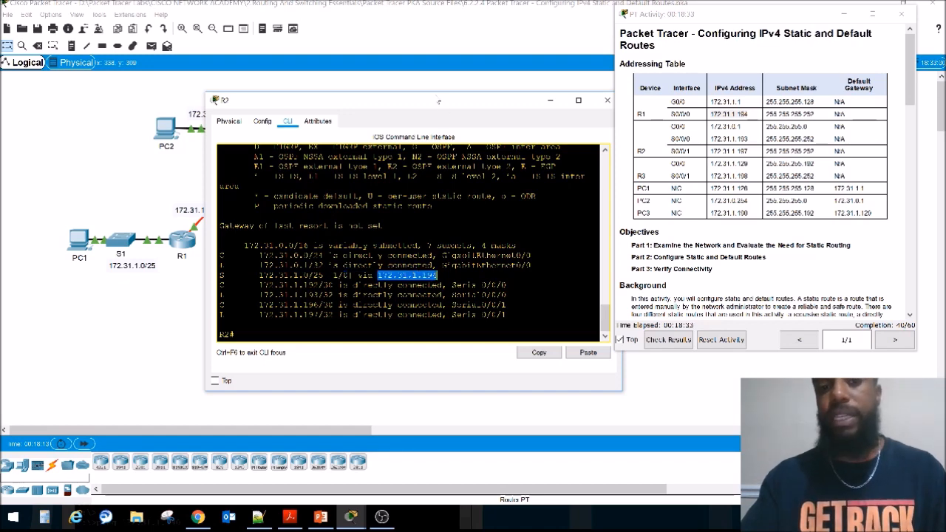
Step: Uncover the topology to check R3's LAN, and reopen R2's command line clear of the routers
{"action": "left_click_drag", "start_coordinate": [440, 104], "coordinate": [382, 231]}
{"action": "left_click", "coordinate": [551, 230]}
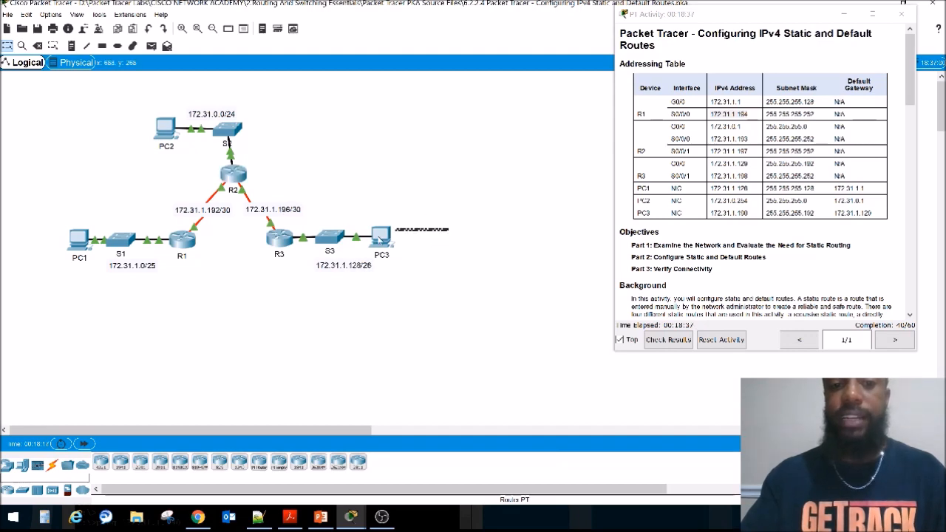
{"action": "left_click_drag", "start_coordinate": [464, 201], "coordinate": [249, 274]}
{"action": "left_click", "coordinate": [235, 183]}
{"action": "left_click_drag", "start_coordinate": [406, 105], "coordinate": [452, 226]}
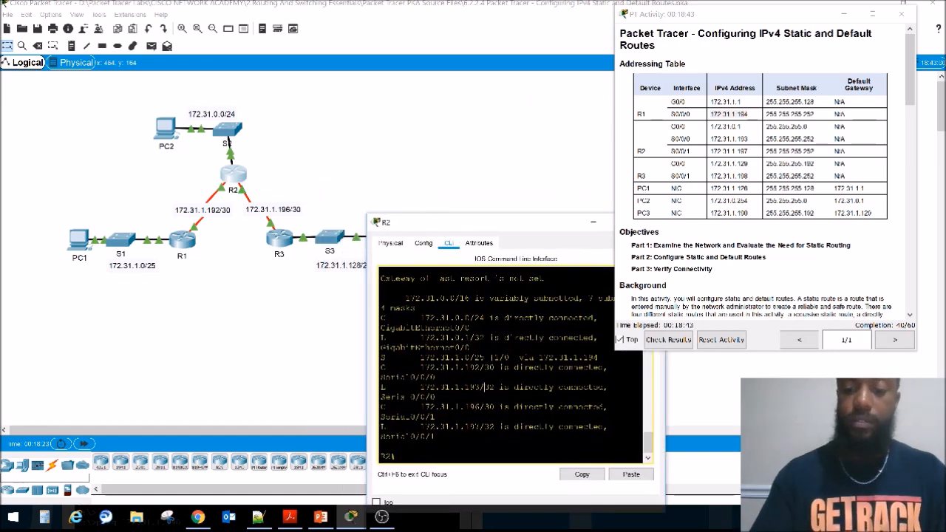
Step: Try to add a static route to 172.31.1.128 255.255.255.192 via 172.31.1.198 from R2's privileged EXEC prompt
{"action": "key", "text": "Return"}
{"action": "key", "text": "Return"}
{"action": "key", "text": "Return"}
{"action": "type", "text": "ip route"}
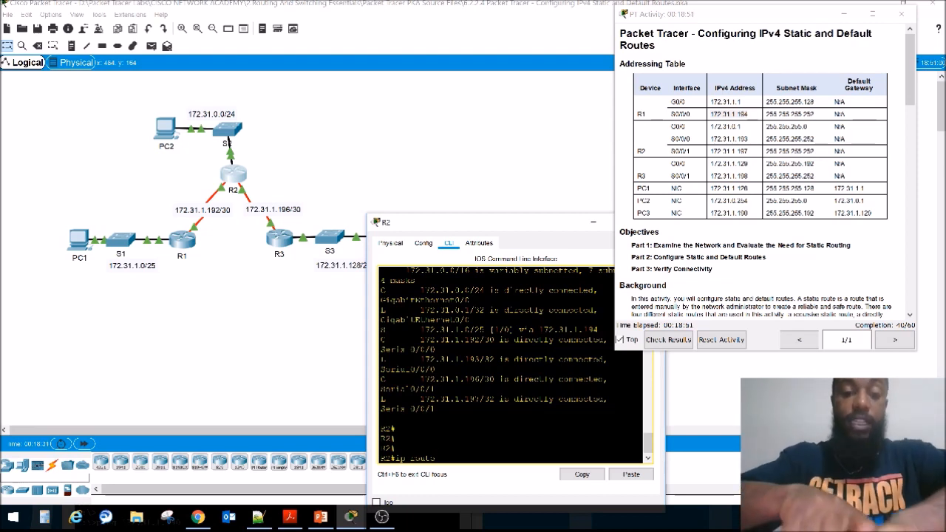
{"action": "type", "text": "172.31.1"}
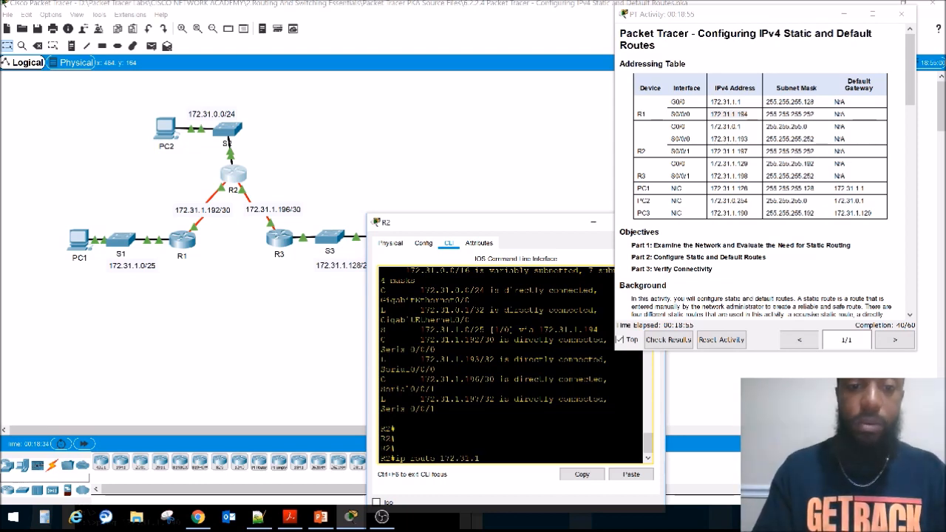
{"action": "type", "text": ".128"}
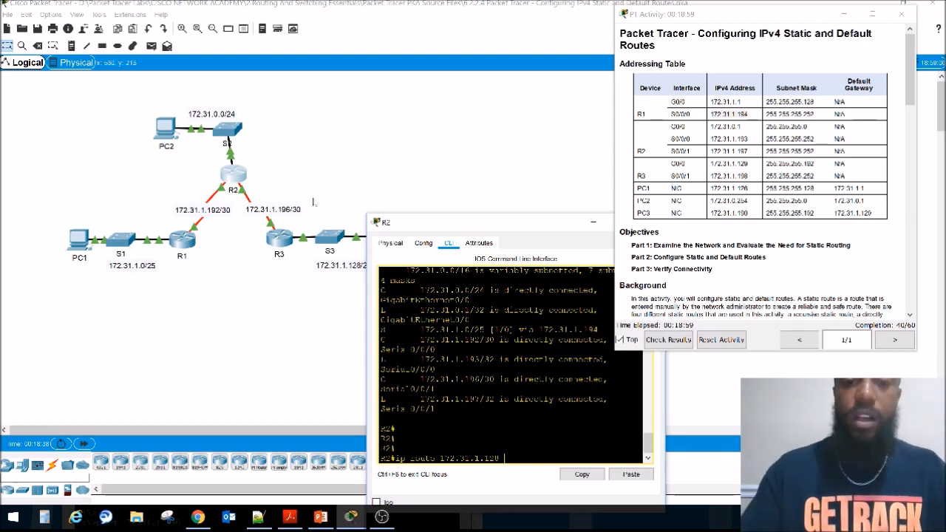
{"action": "left_click_drag", "start_coordinate": [419, 225], "coordinate": [438, 139]}
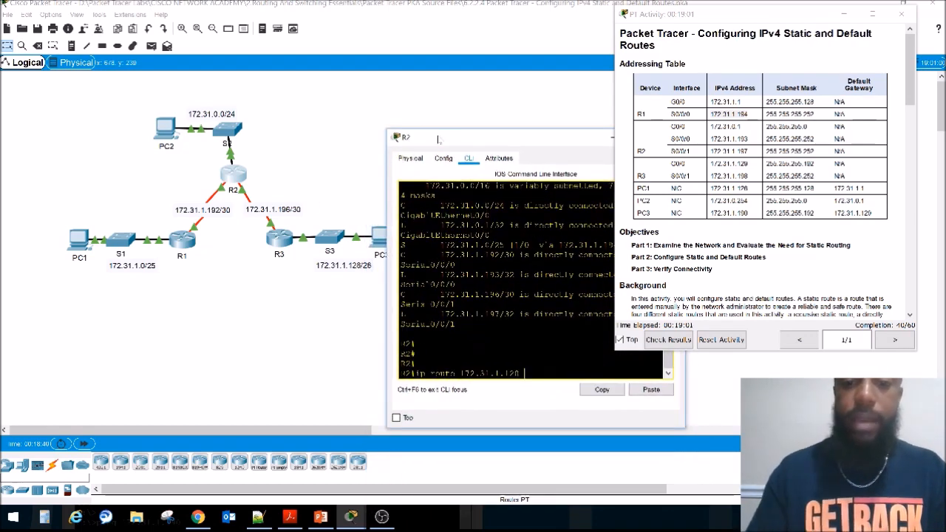
{"action": "type", "text": "255.255.255."}
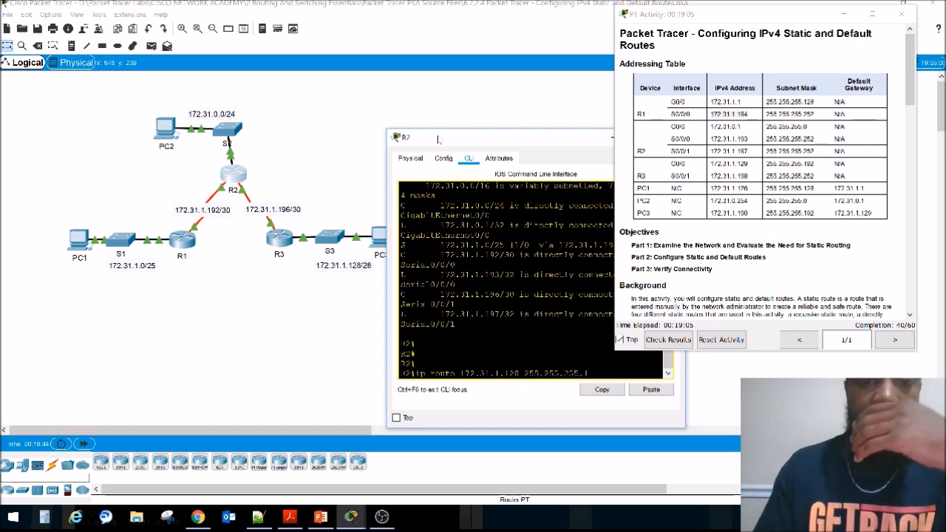
{"action": "type", "text": "192"}
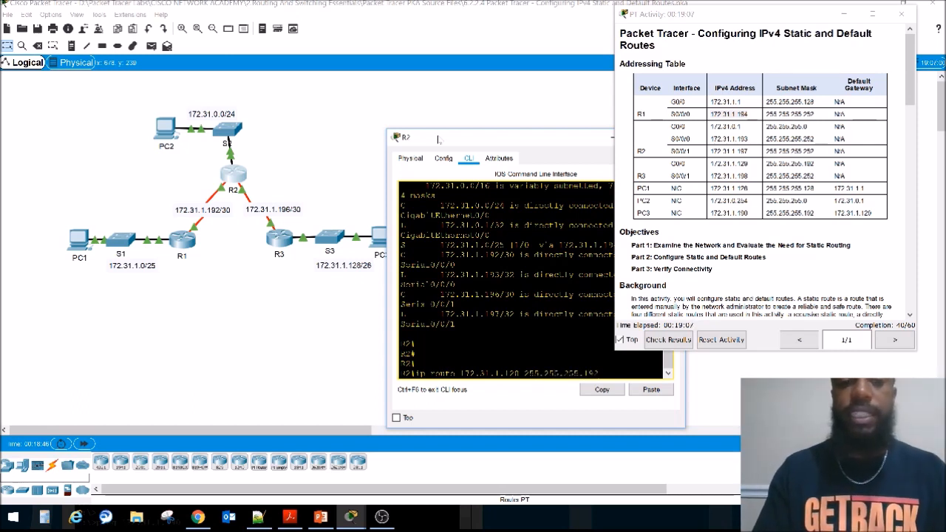
{"action": "type", "text": " 172.31.1.198"}
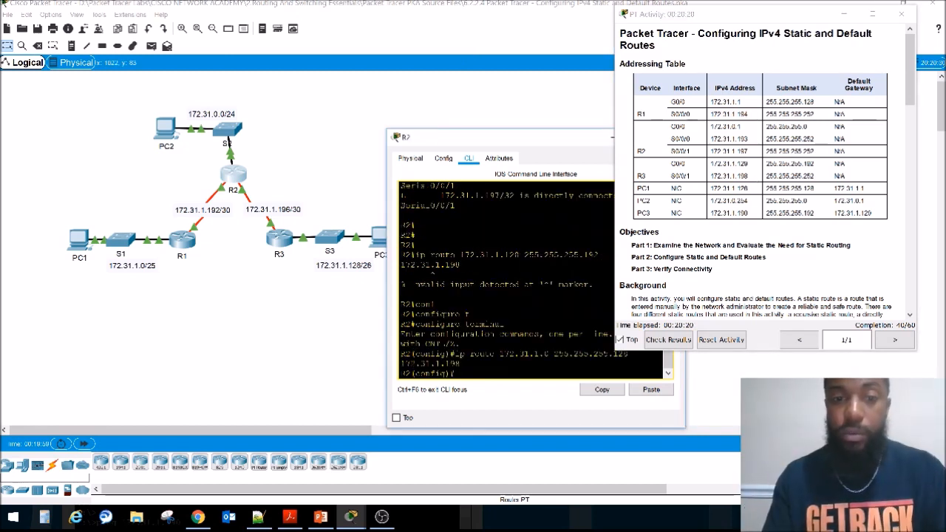
Step: Remove the mistaken static route to 172.31.1.0 255.255.255.128 via 172.31.1.198 from R2's configuration
{"action": "key", "text": "Up"}
{"action": "key", "text": "Down"}
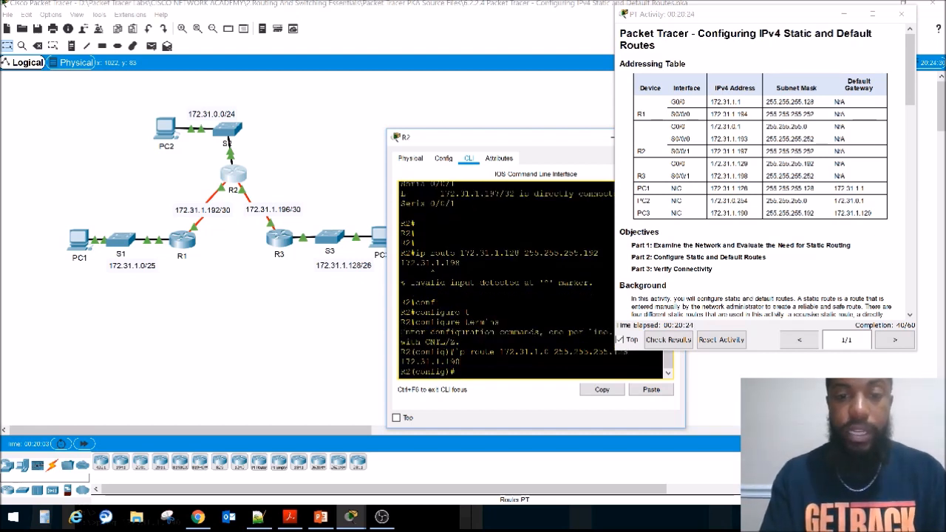
{"action": "key", "text": "Up"}
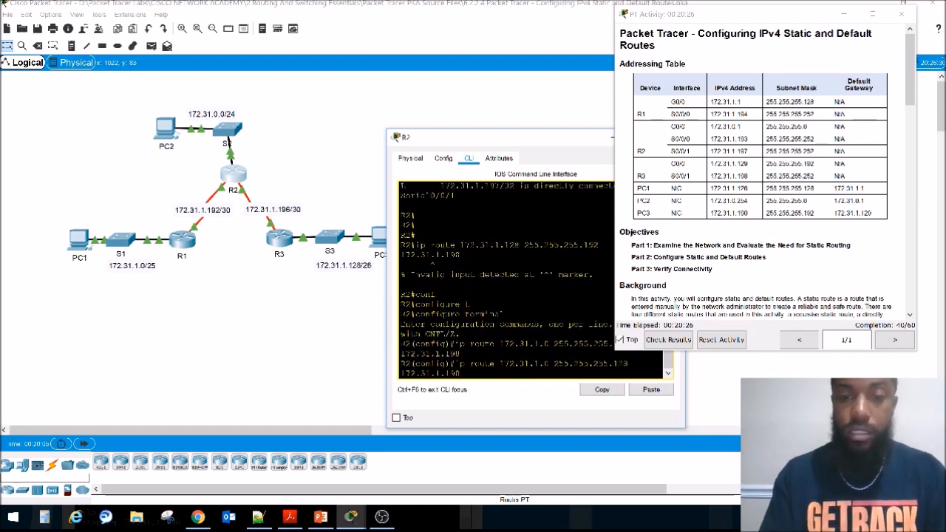
{"action": "key", "text": "Home"}
{"action": "type", "text": "no"}
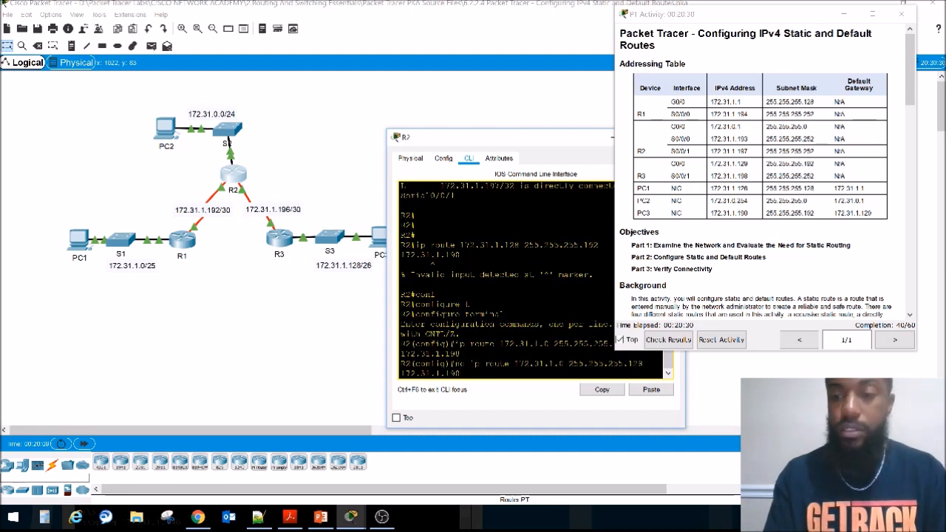
{"action": "key", "text": "Return"}
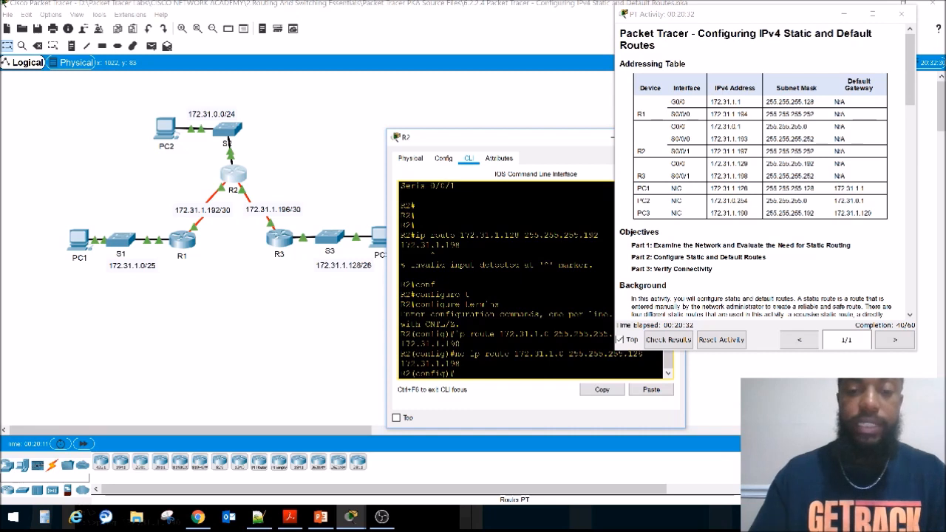
Step: Add the static route to 172.31.1.128 255.255.255.192 via 172.31.1.198 in R2's global configuration, reusing the earlier command, and close R2's window
{"action": "left_click_drag", "start_coordinate": [460, 245], "coordinate": [416, 235]}
{"action": "key", "text": "ctrl+c"}
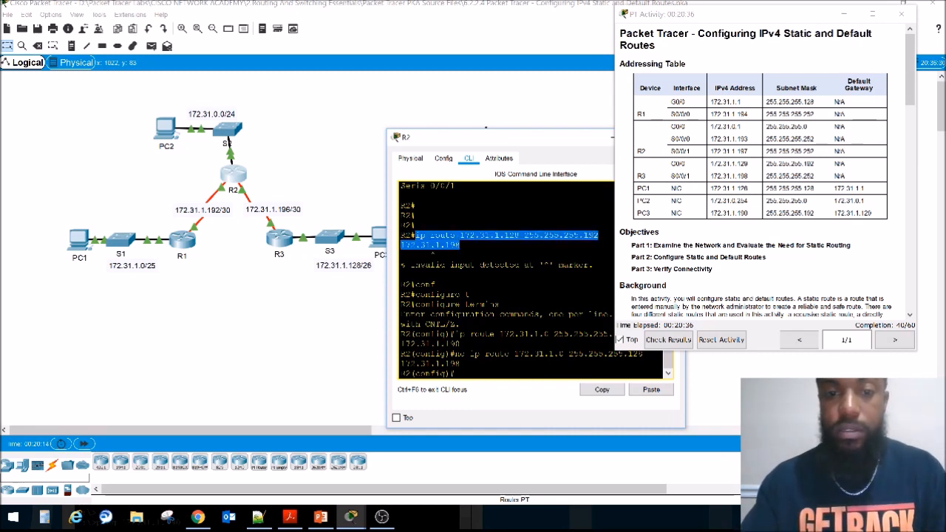
{"action": "left_click_drag", "start_coordinate": [467, 141], "coordinate": [399, 151]}
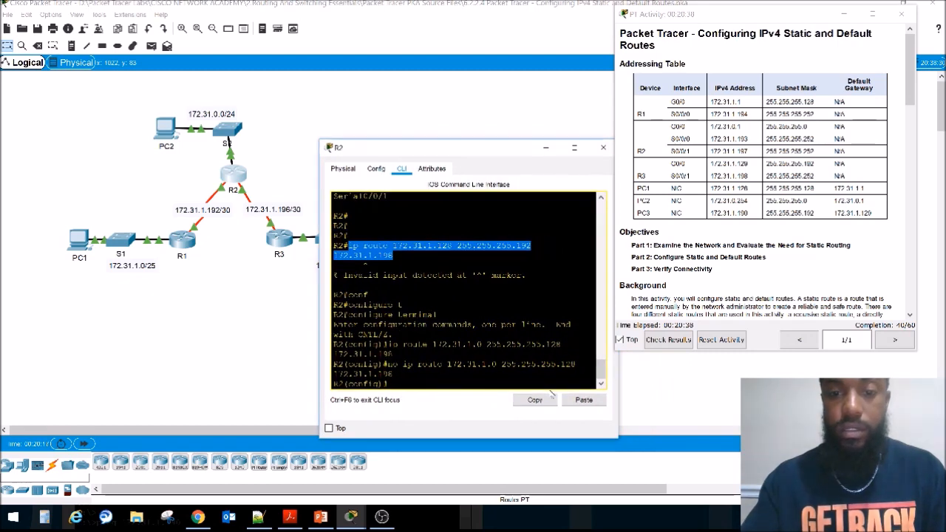
{"action": "left_click", "coordinate": [428, 306]}
{"action": "right_click", "coordinate": [428, 307]}
{"action": "left_click", "coordinate": [455, 322]}
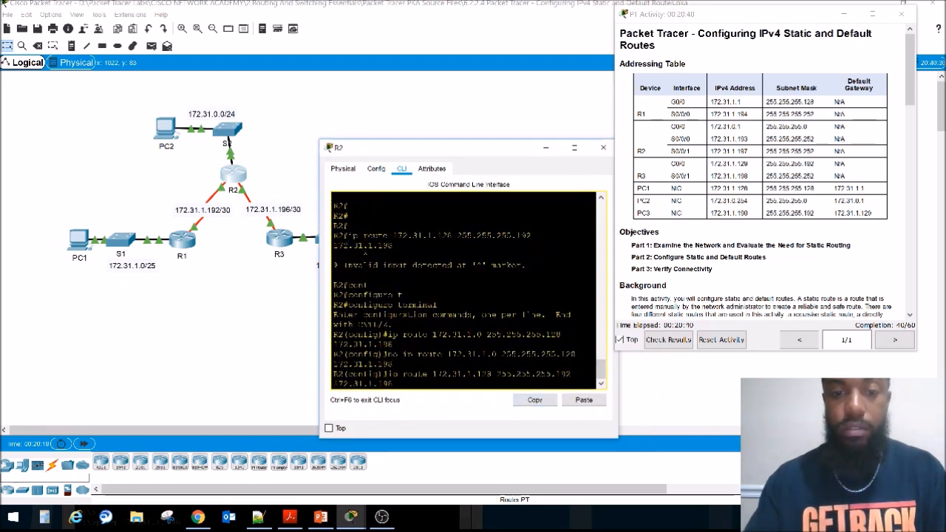
{"action": "key", "text": "Return"}
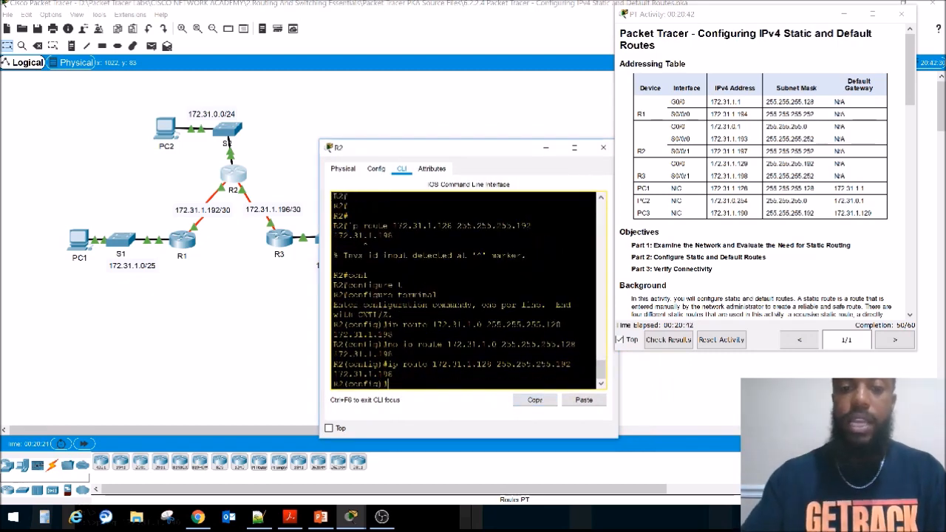
{"action": "left_click", "coordinate": [603, 147]}
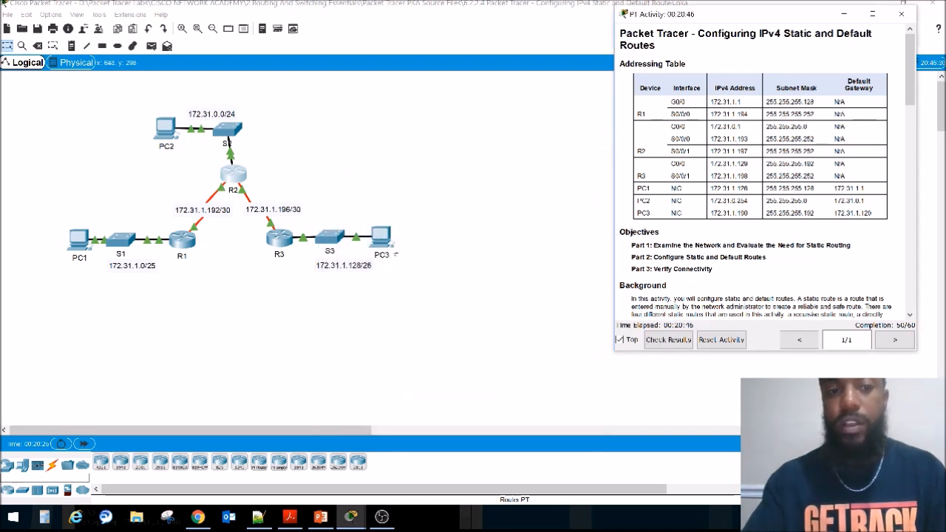
Step: Reopen R2's command line and leave global configuration mode
{"action": "left_click", "coordinate": [232, 176]}
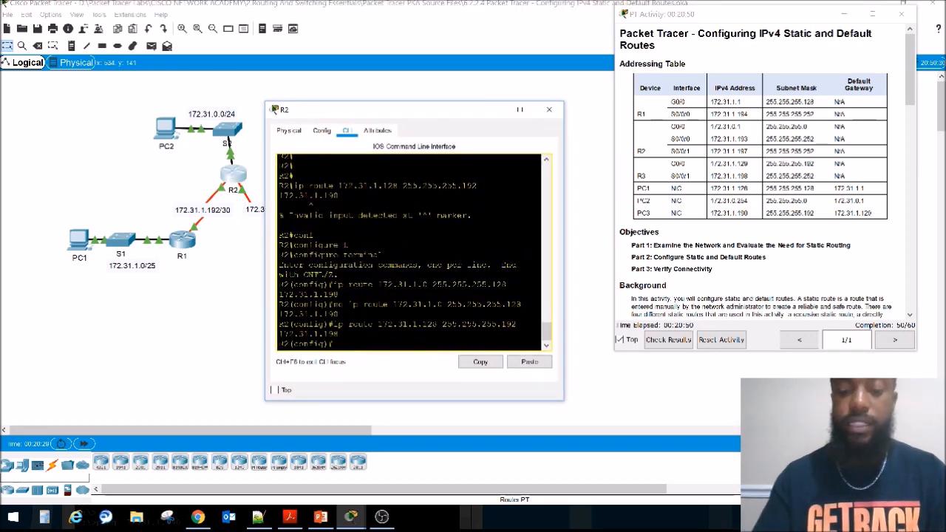
{"action": "key", "text": "Return"}
{"action": "key", "text": "Return"}
{"action": "key", "text": "Return"}
{"action": "type", "text": "ex"}
{"action": "key", "text": "Return"}
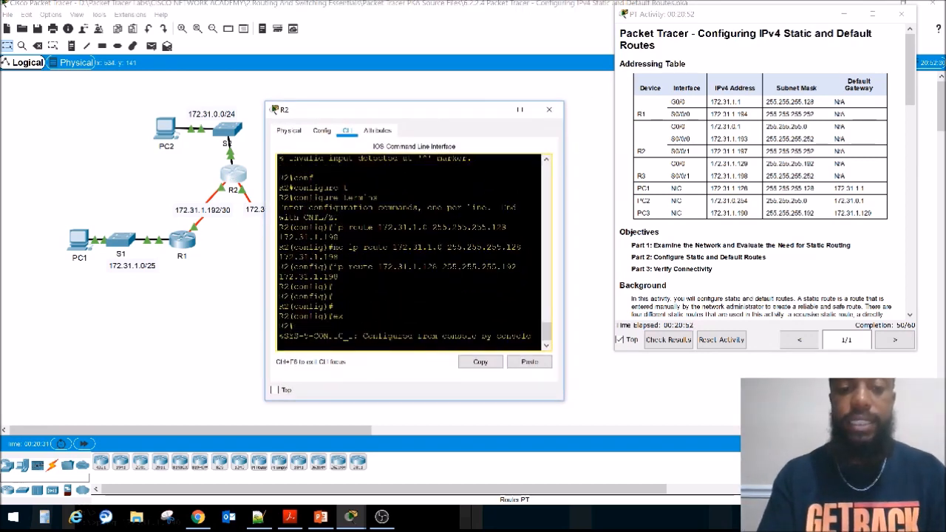
Step: Show R2's IP routing table from privileged EXEC mode
{"action": "key", "text": "Return"}
{"action": "key", "text": "Return"}
{"action": "key", "text": "Return"}
{"action": "type", "text": "sho ip rout"}
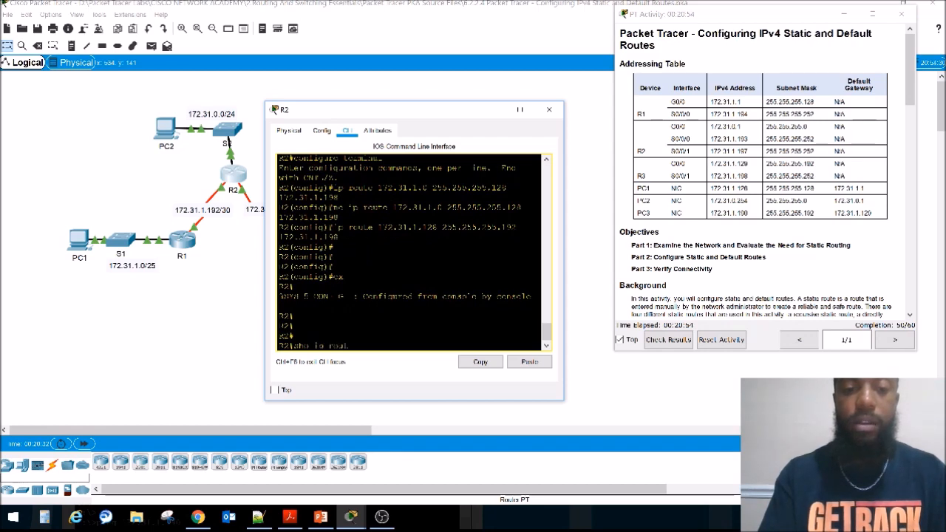
{"action": "key", "text": "Return"}
{"action": "key", "text": "Return"}
{"action": "key", "text": "Return"}
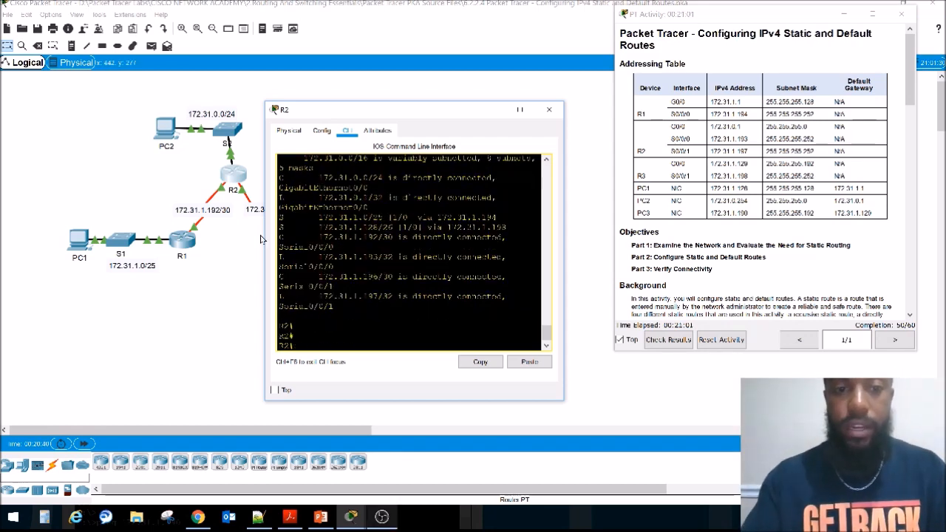
Step: Widen R2's window, highlight the static route to 172.31.1.128/26 in the routing table, and close the window
{"action": "left_click_drag", "start_coordinate": [266, 238], "coordinate": [84, 238]}
{"action": "left_click_drag", "start_coordinate": [325, 264], "coordinate": [133, 264]}
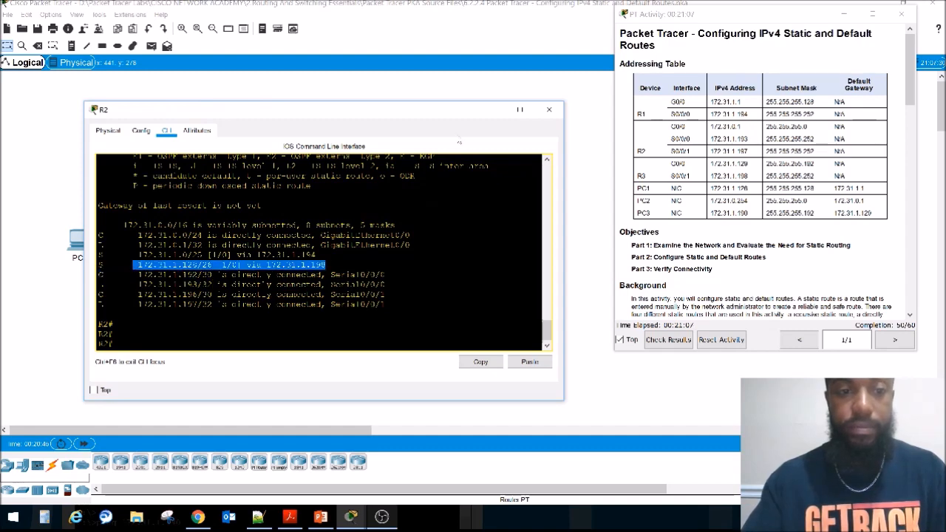
{"action": "left_click", "coordinate": [549, 109]}
Step: Read the instructions for configuring a default route on R3 and mark the R2 and R1 LANs in the topology
{"action": "scroll", "coordinate": [740, 198], "scroll_direction": "down", "scroll_amount": 5}
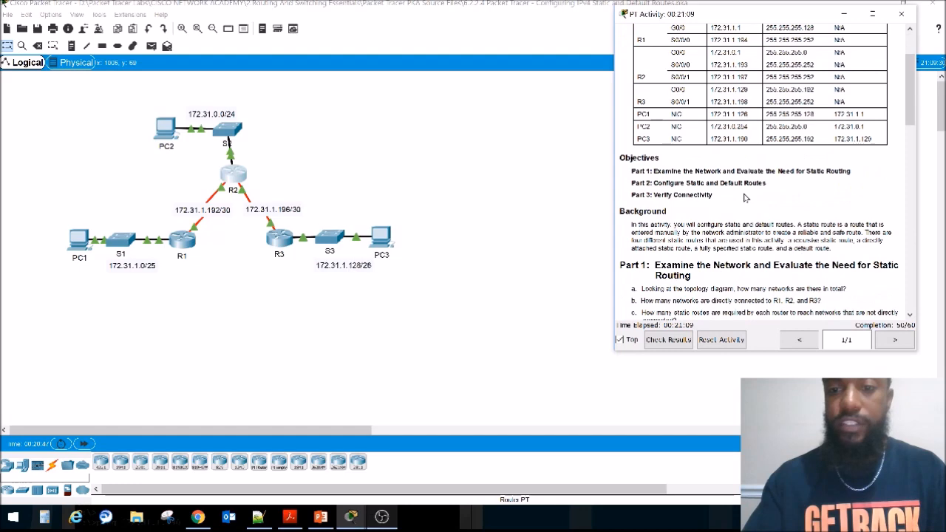
{"action": "scroll", "coordinate": [741, 198], "scroll_direction": "down", "scroll_amount": 6}
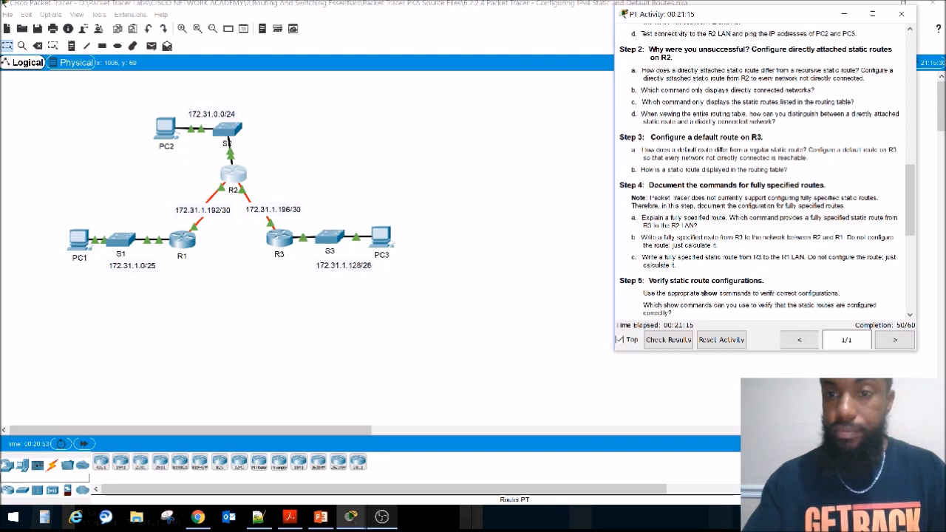
{"action": "left_click_drag", "start_coordinate": [649, 150], "coordinate": [805, 150]}
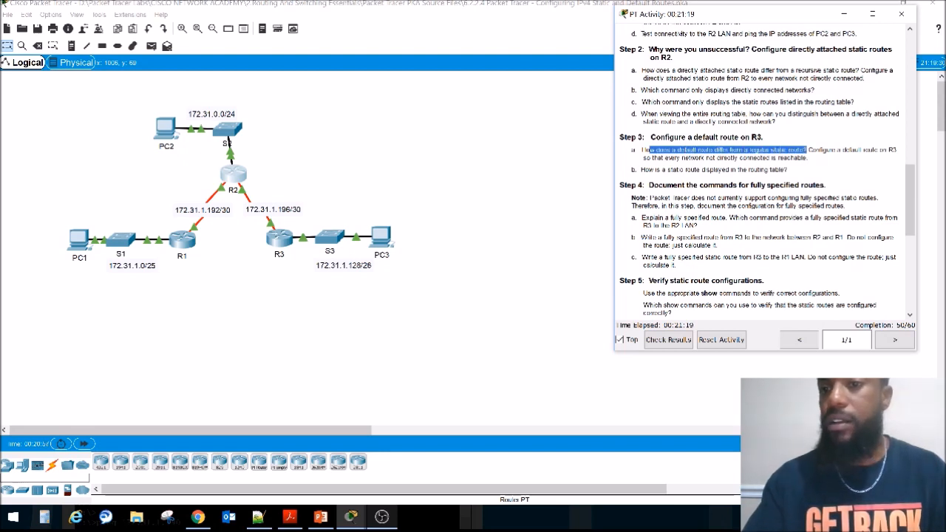
{"action": "left_click", "coordinate": [805, 151]}
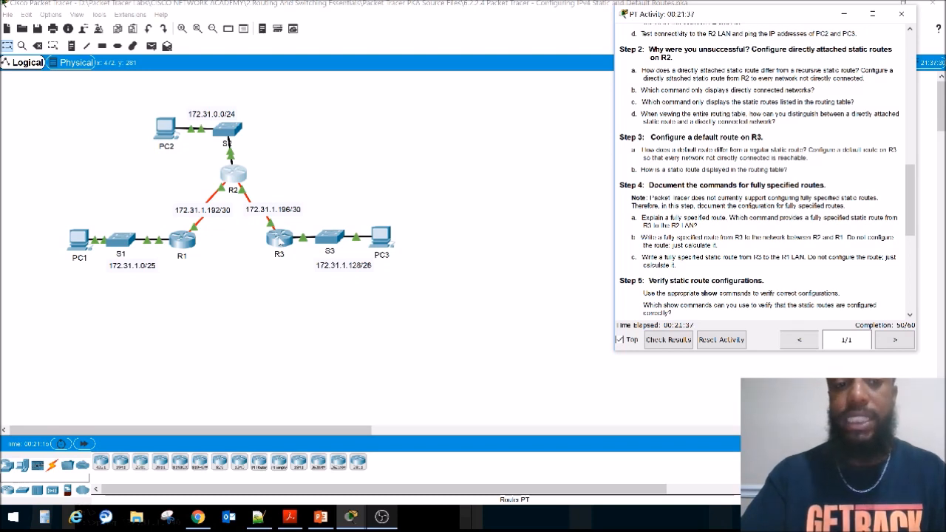
{"action": "left_click_drag", "start_coordinate": [263, 142], "coordinate": [132, 99]}
{"action": "left_click_drag", "start_coordinate": [67, 206], "coordinate": [151, 275]}
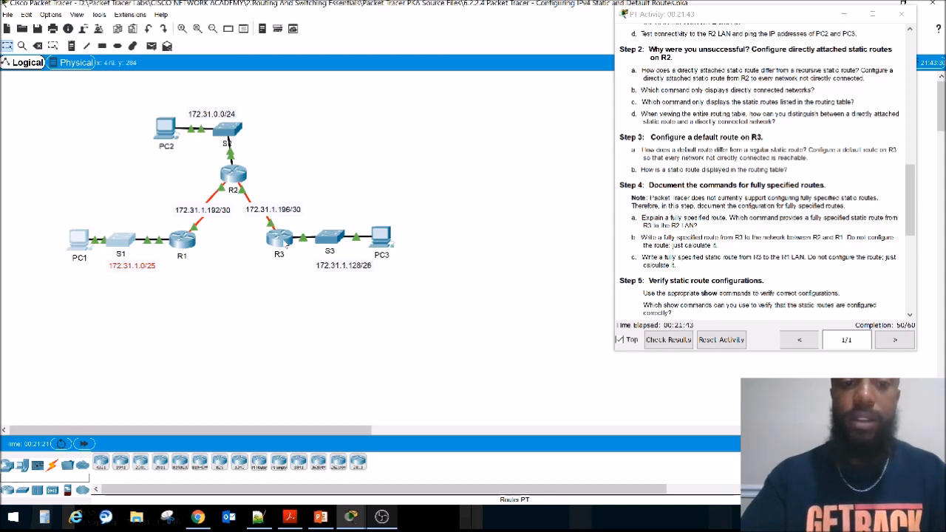
Step: Open R3's command line with its window clear of the upper topology and bring up the prompt
{"action": "left_click", "coordinate": [286, 245]}
{"action": "left_click_drag", "start_coordinate": [383, 110], "coordinate": [349, 249]}
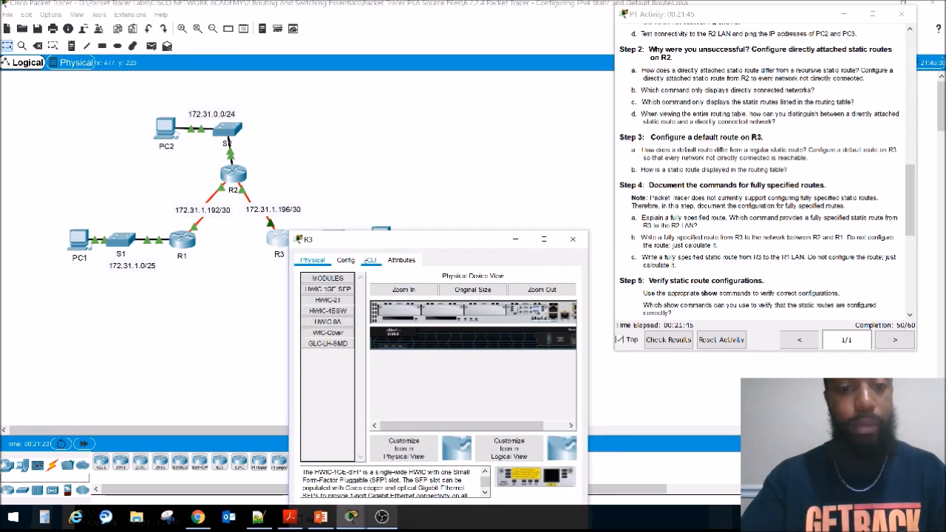
{"action": "left_click", "coordinate": [371, 260]}
{"action": "key", "text": "Return"}
{"action": "key", "text": "Return"}
{"action": "key", "text": "Return"}
{"action": "key", "text": "Return"}
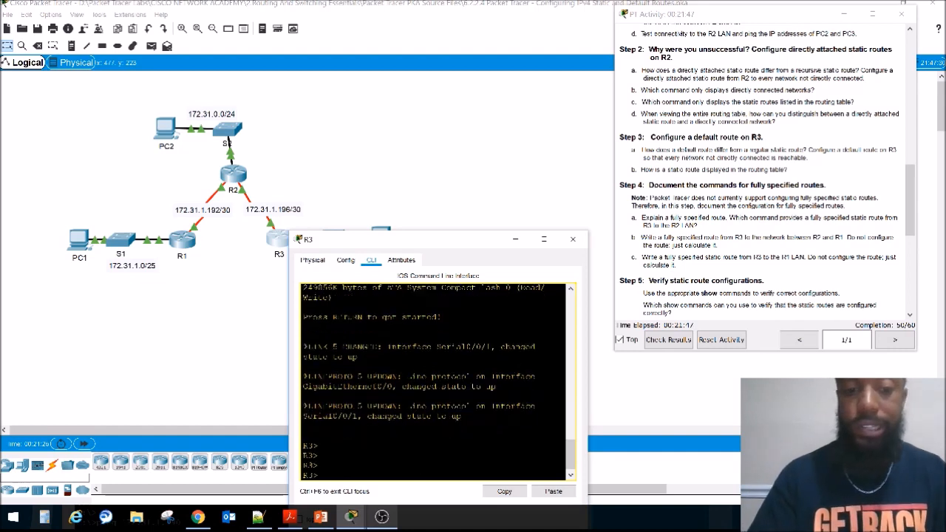
Step: Enter privileged EXEC mode and global configuration mode on R3
{"action": "type", "text": "en"}
{"action": "key", "text": "Return"}
{"action": "type", "text": "conf"}
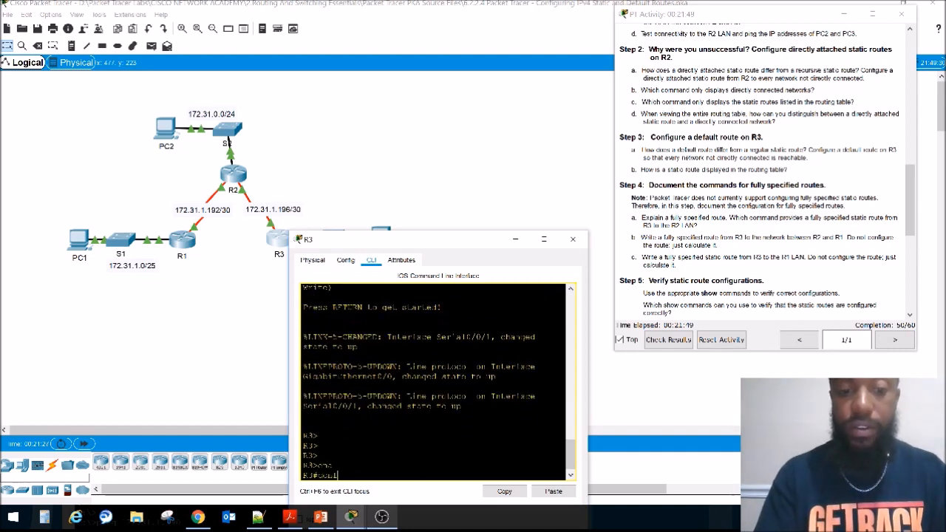
{"action": "key", "text": "Tab"}
{"action": "type", "text": "t"}
{"action": "key", "text": "Tab"}
{"action": "key", "text": "Return"}
Step: Configure R3's default route 0.0.0.0 0.0.0.0 via R2's S0/0/1 address, 172.31.1.197, from the addressing table, and close R3's window
{"action": "type", "text": "ip route"}
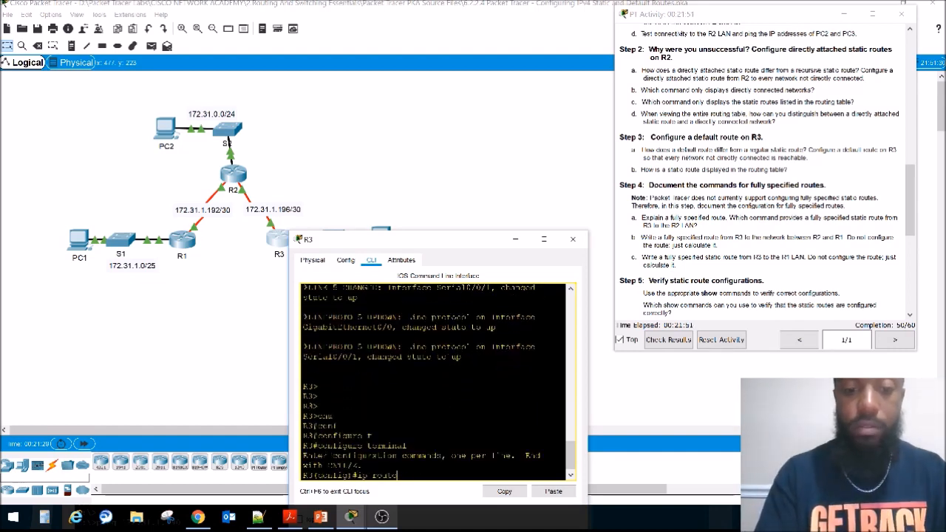
{"action": "type", "text": " 0.0.0.0"}
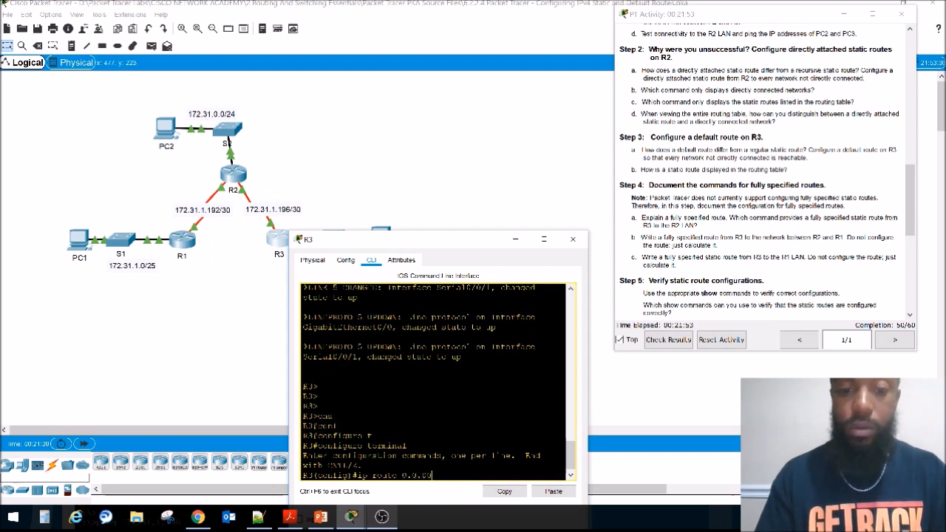
{"action": "type", "text": " 0.0.0.0"}
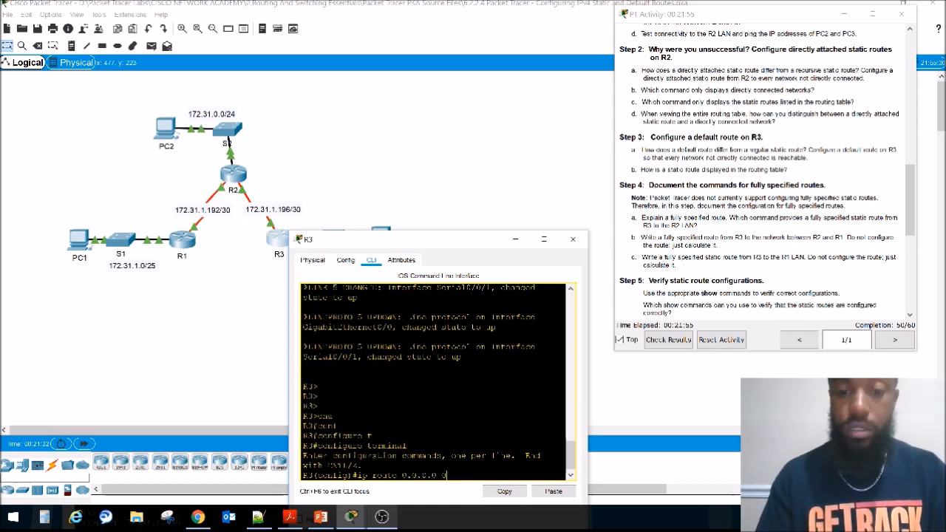
{"action": "type", "text": "0.0.0"}
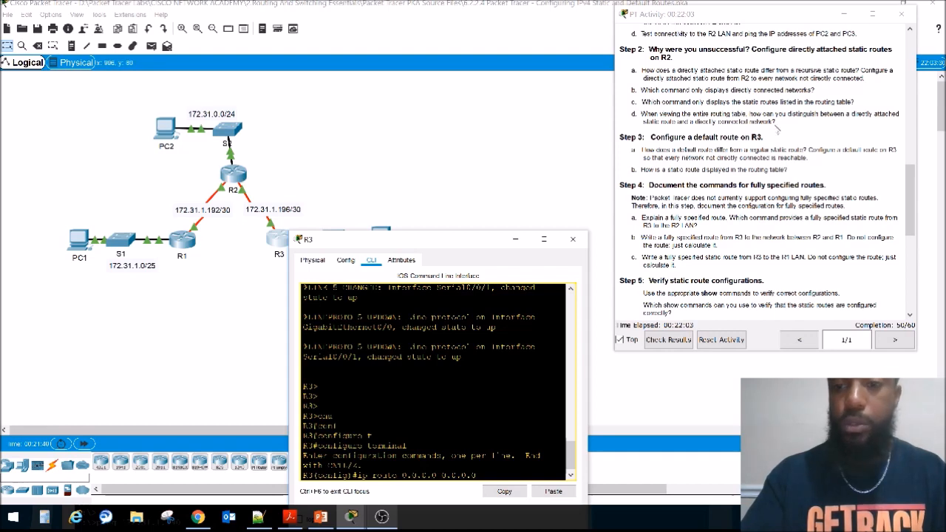
{"action": "scroll", "coordinate": [661, 111], "scroll_direction": "up", "scroll_amount": 1}
{"action": "scroll", "coordinate": [755, 151], "scroll_direction": "up", "scroll_amount": 10}
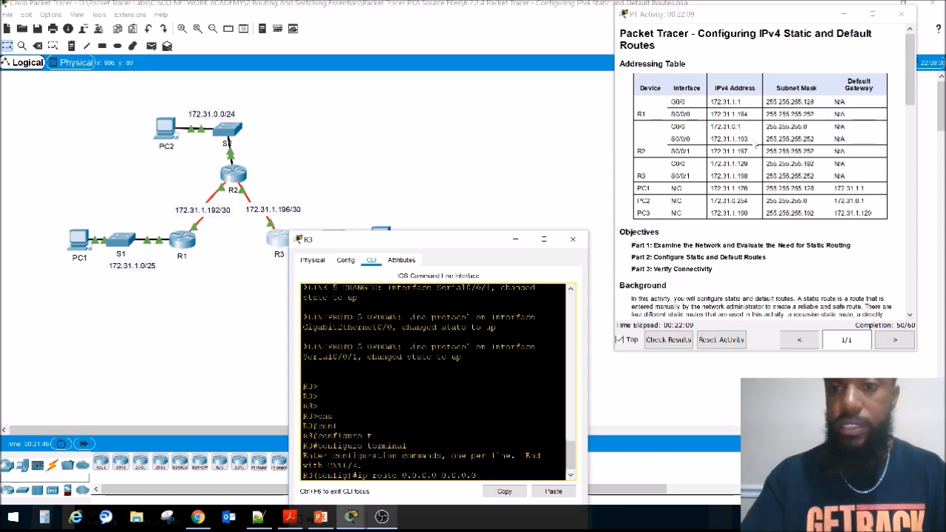
{"action": "left_click_drag", "start_coordinate": [749, 151], "coordinate": [709, 152]}
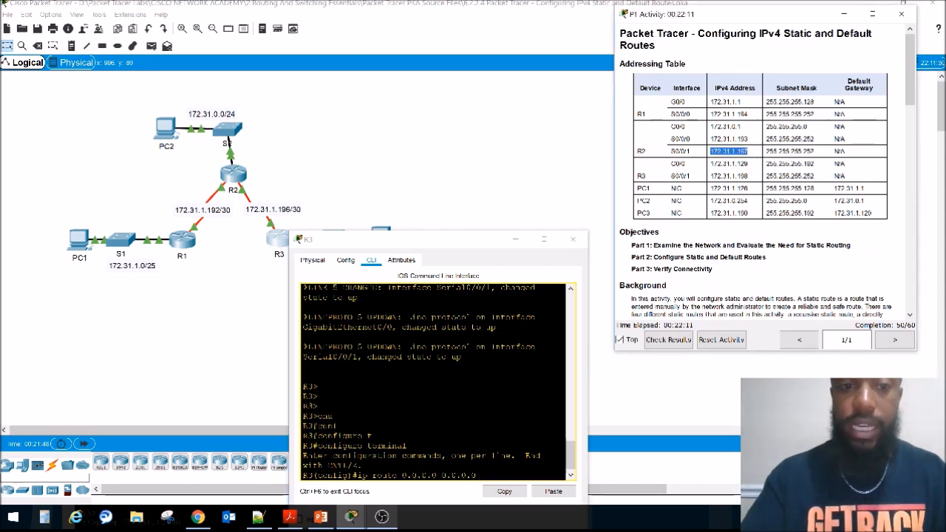
{"action": "left_click", "coordinate": [338, 424]}
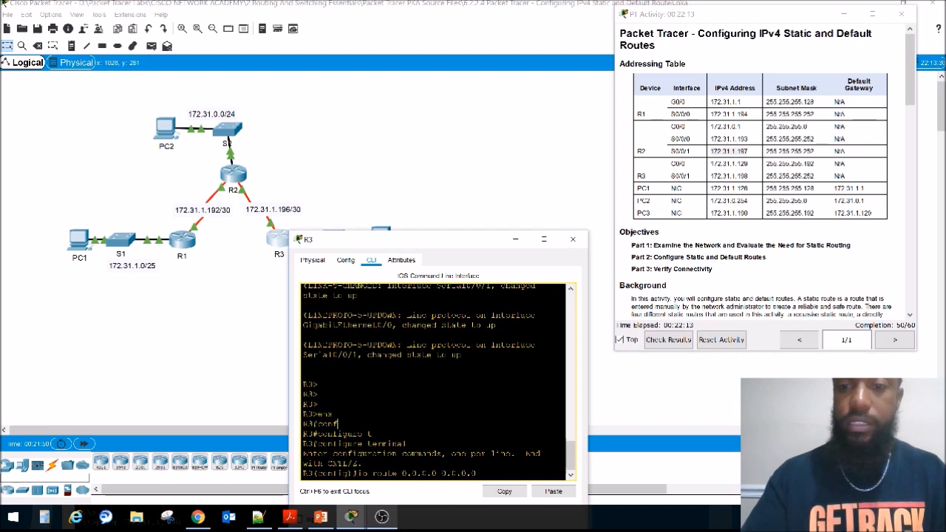
{"action": "type", "text": ".3"}
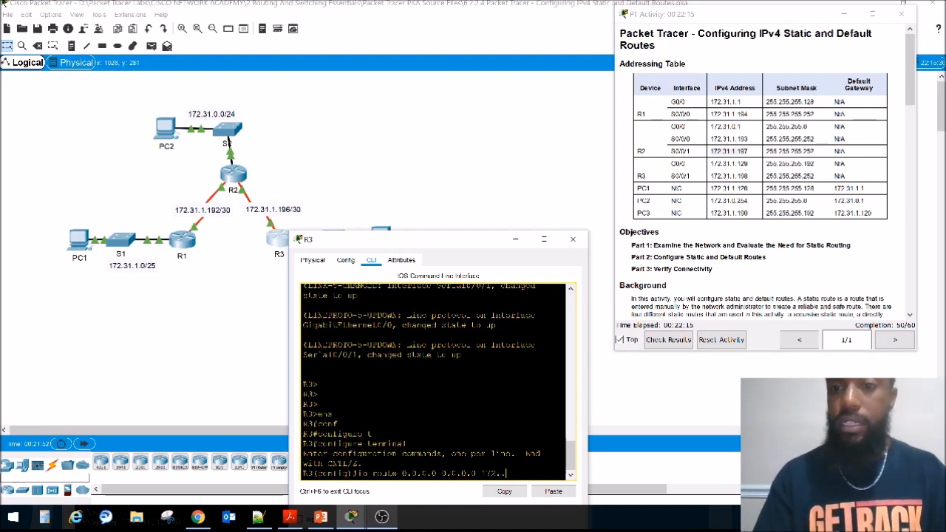
{"action": "type", "text": "1.1"}
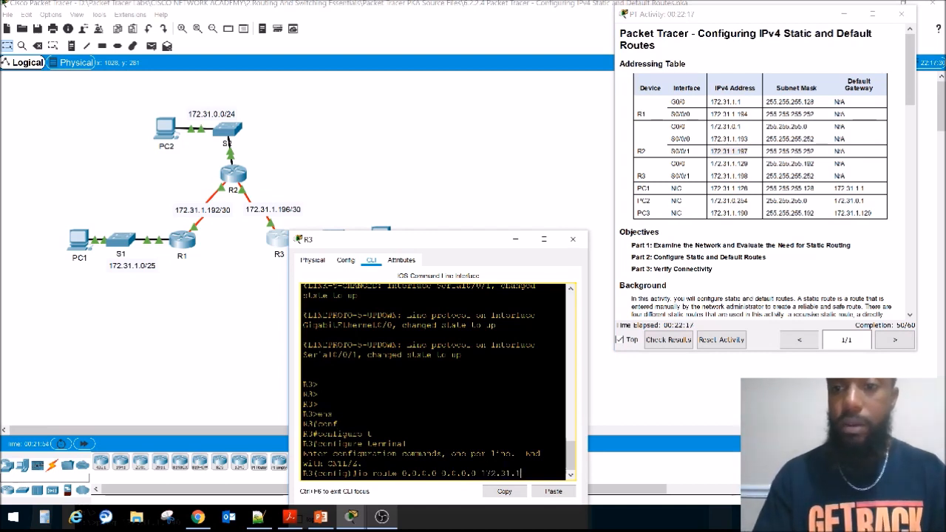
{"action": "type", "text": ".197"}
{"action": "key", "text": "Return"}
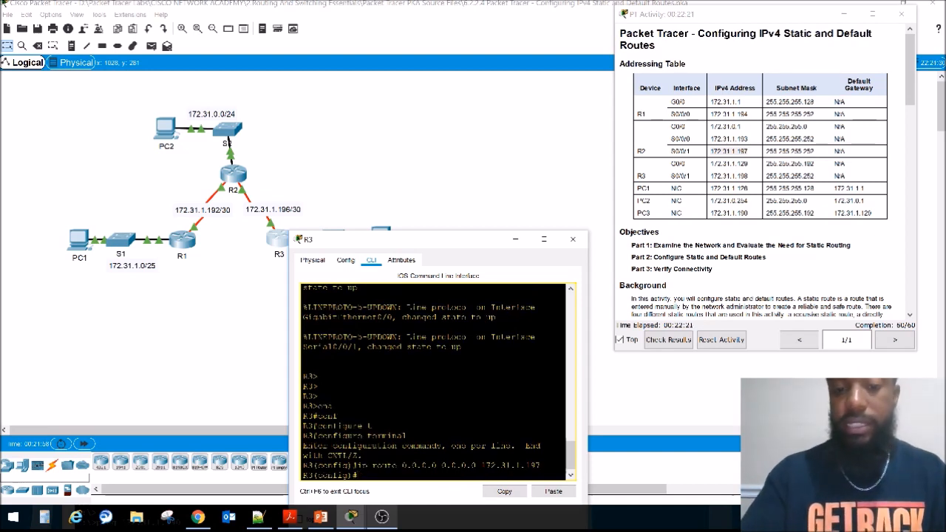
{"action": "left_click", "coordinate": [575, 241]}
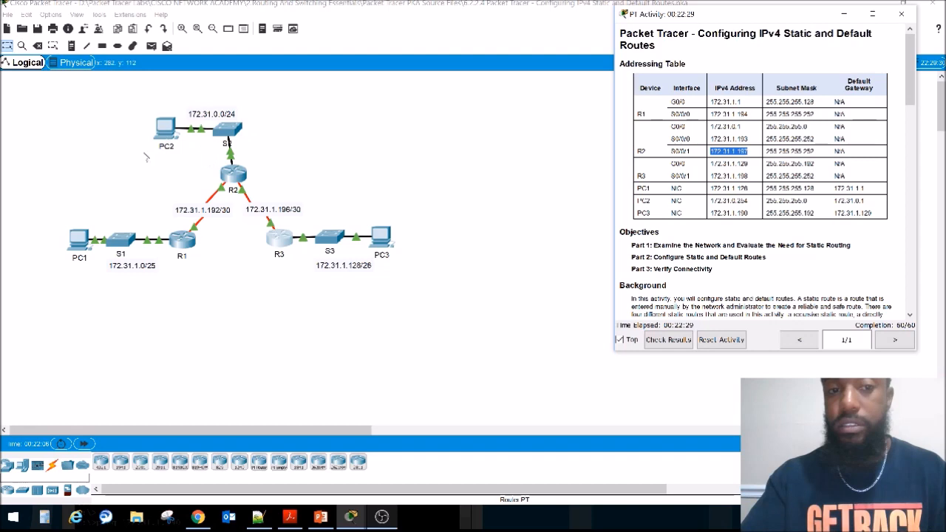
Step: Ping PC2 at 172.31.0.254 from PC3's command prompt
{"action": "left_click", "coordinate": [383, 237]}
{"action": "left_click_drag", "start_coordinate": [355, 67], "coordinate": [320, 206]}
{"action": "left_click", "coordinate": [316, 221]}
{"action": "left_click", "coordinate": [510, 264]}
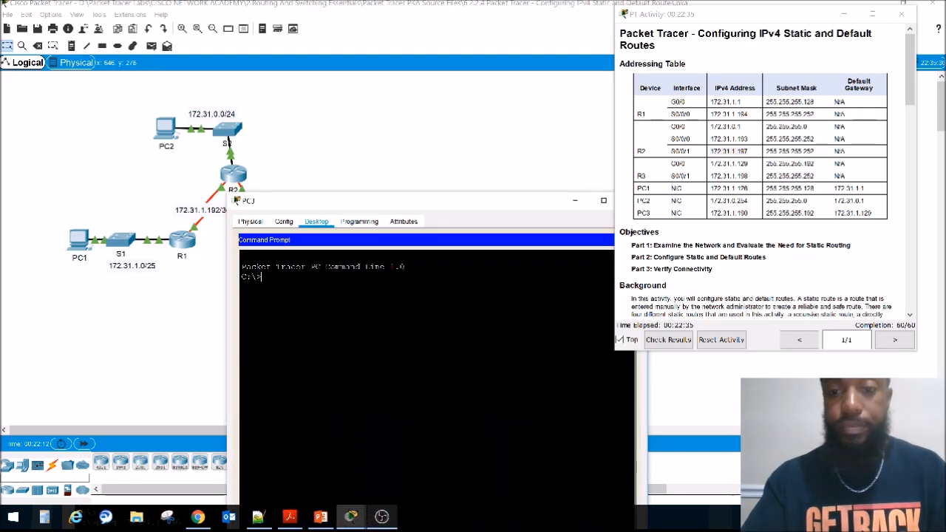
{"action": "type", "text": "p"}
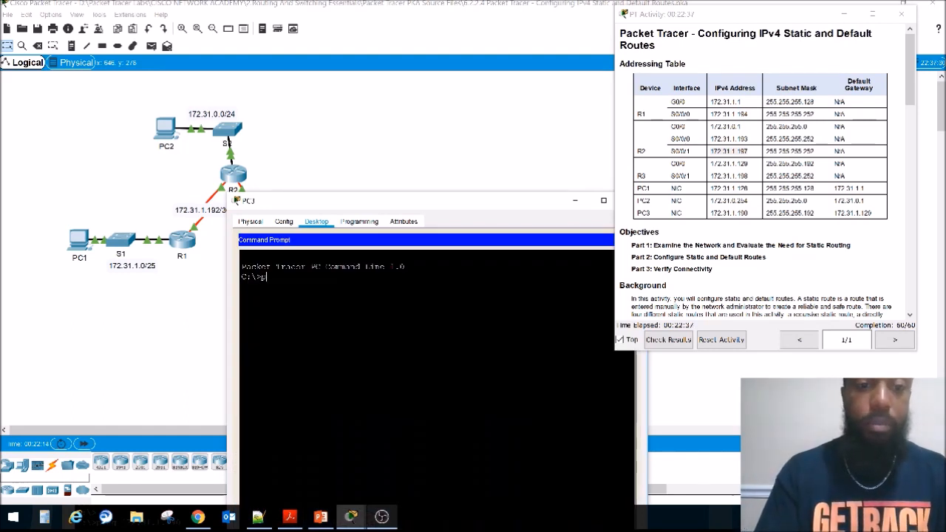
{"action": "type", "text": "ing 172.31.0.254"}
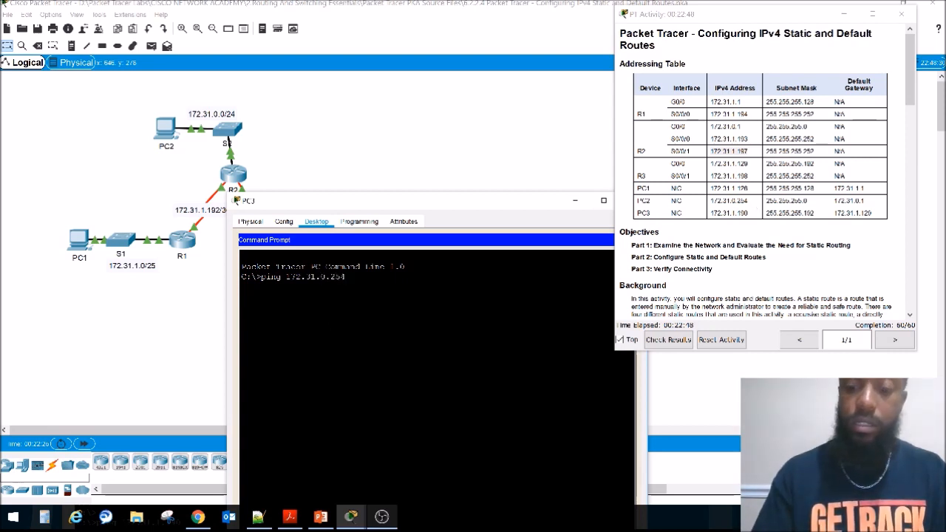
{"action": "key", "text": "Return"}
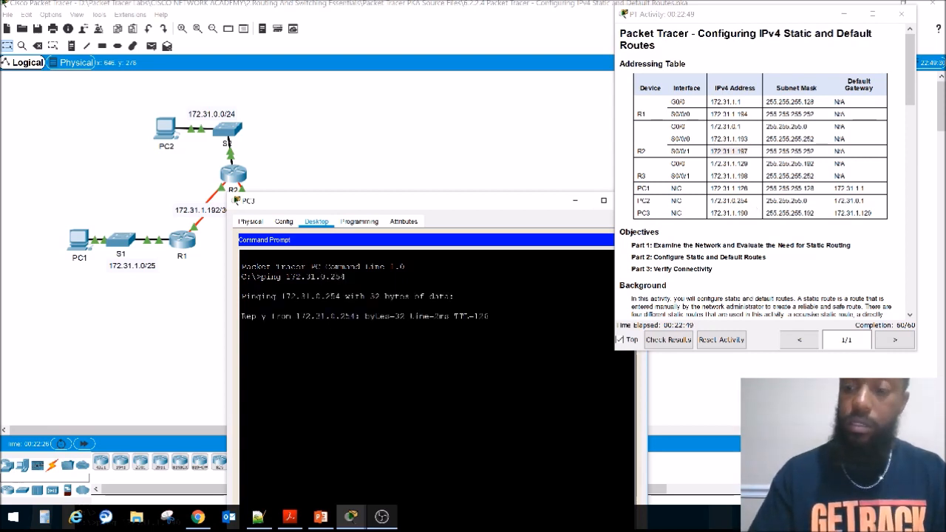